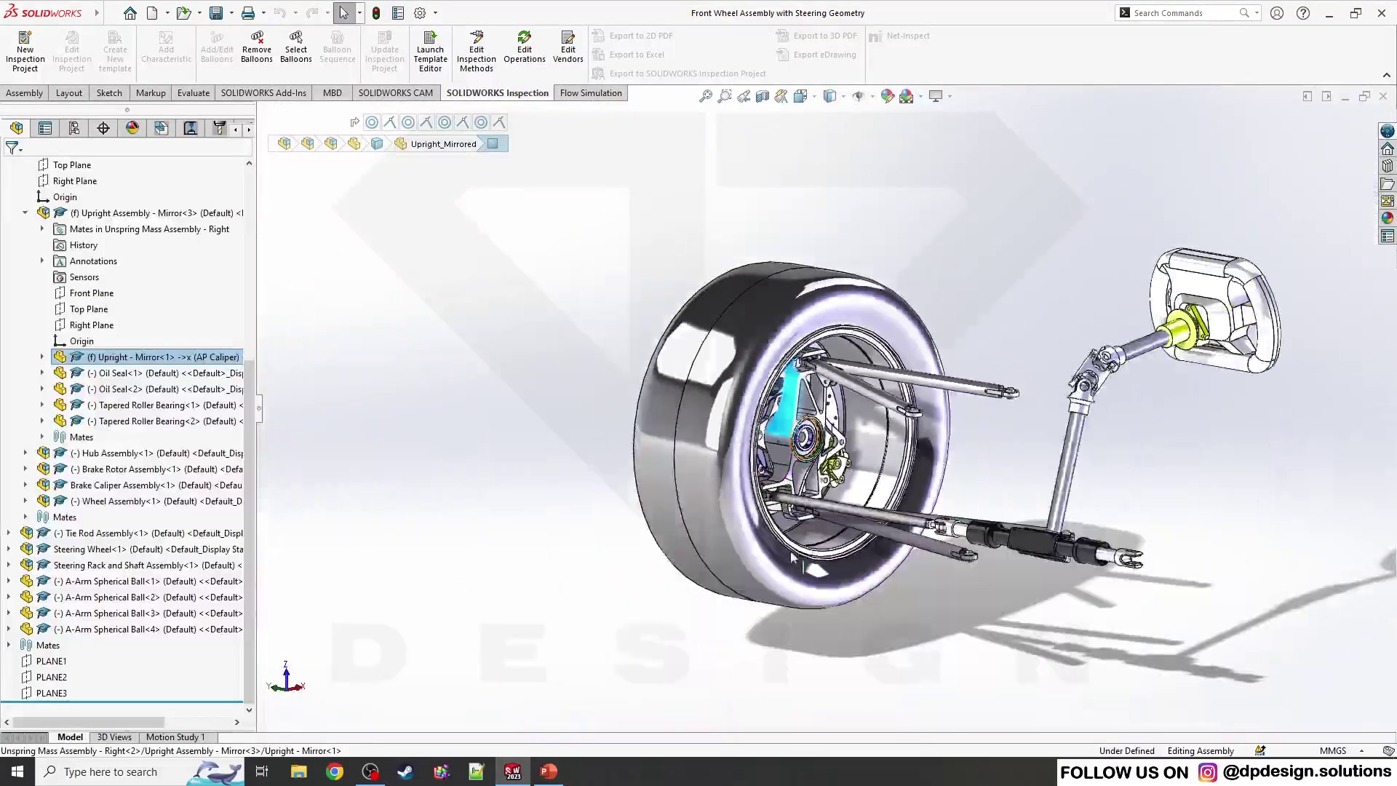
# Inspect the front wheel and steering assembly, focusing on how the upright sits inside the wheel.
pyautogui.scroll(-4, 978, 457)
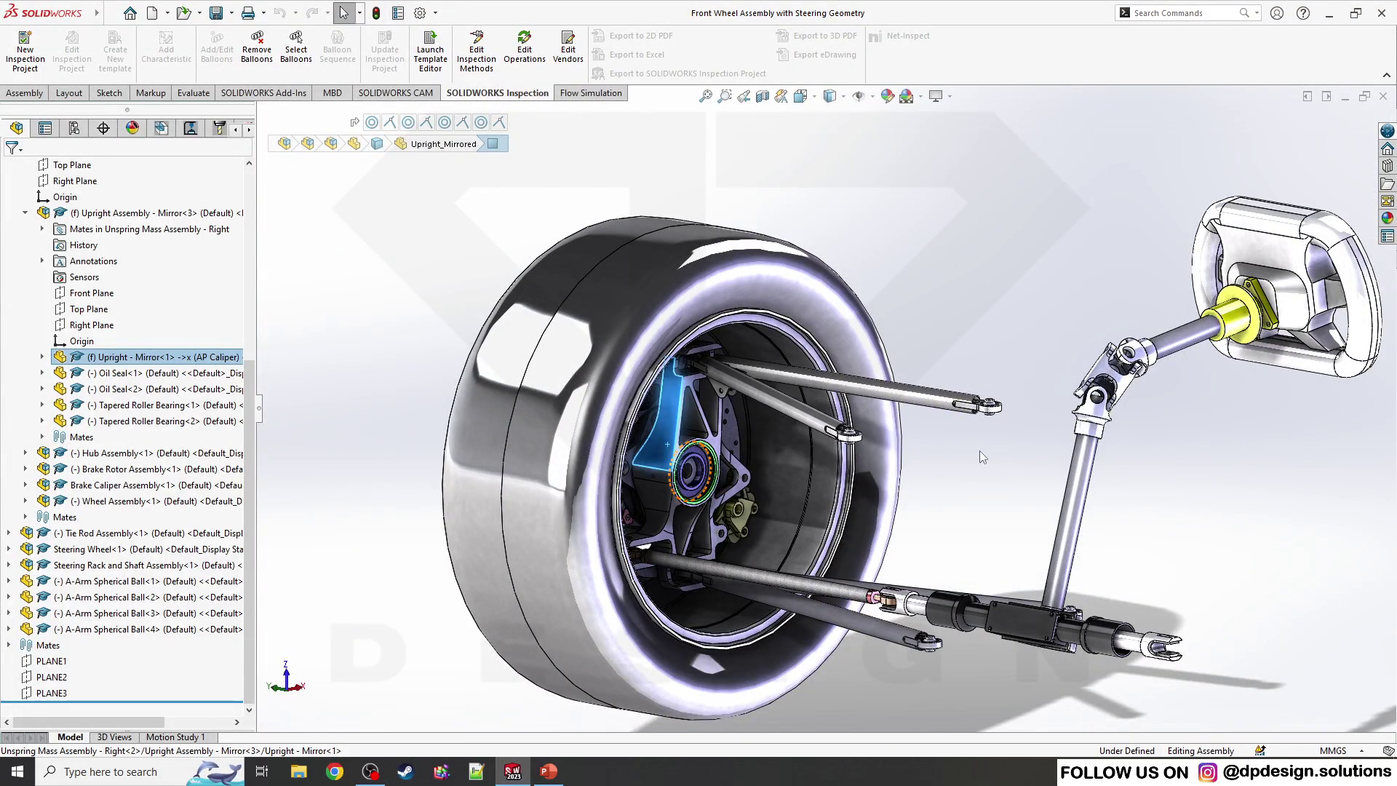
pyautogui.scroll(2, 980, 456)
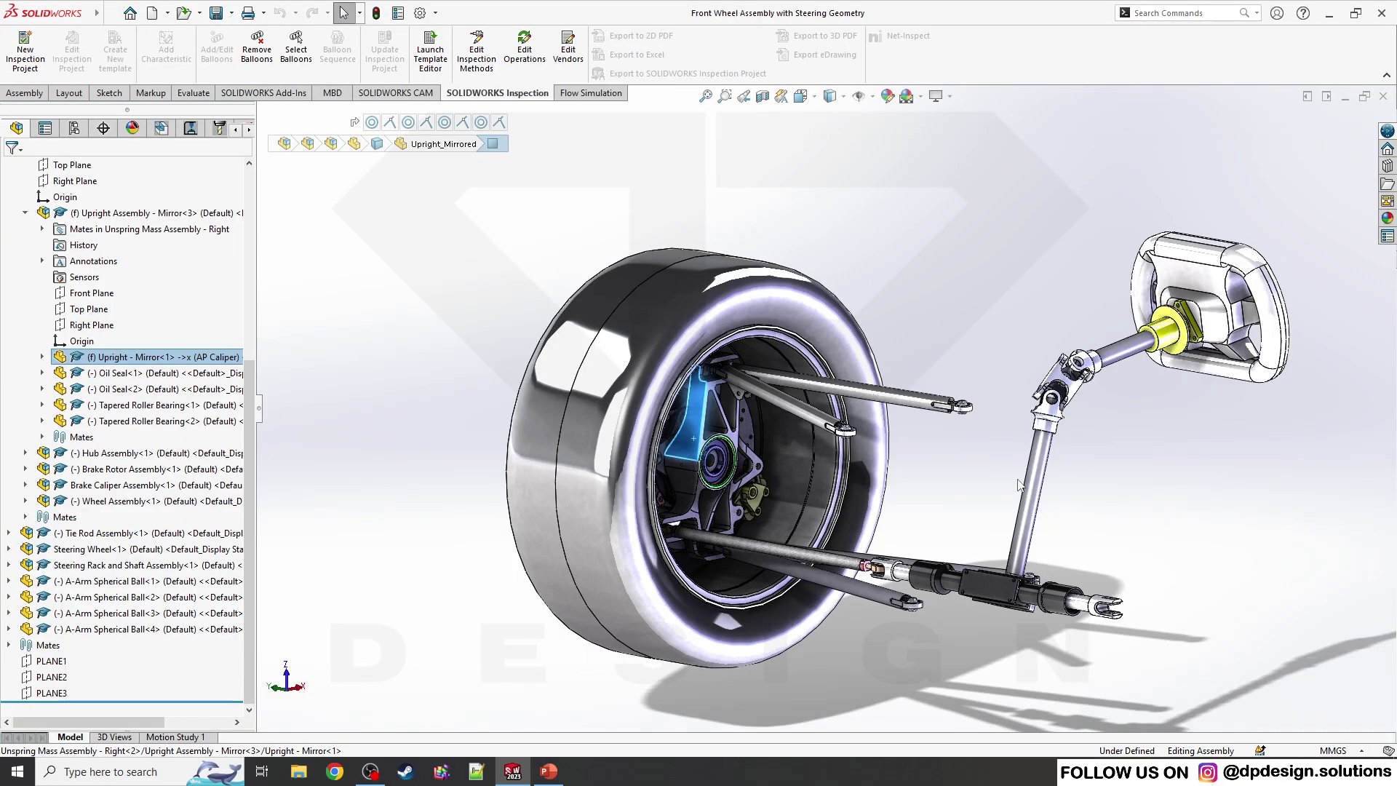
pyautogui.click(940, 426)
pyautogui.scroll(-3, 956, 468)
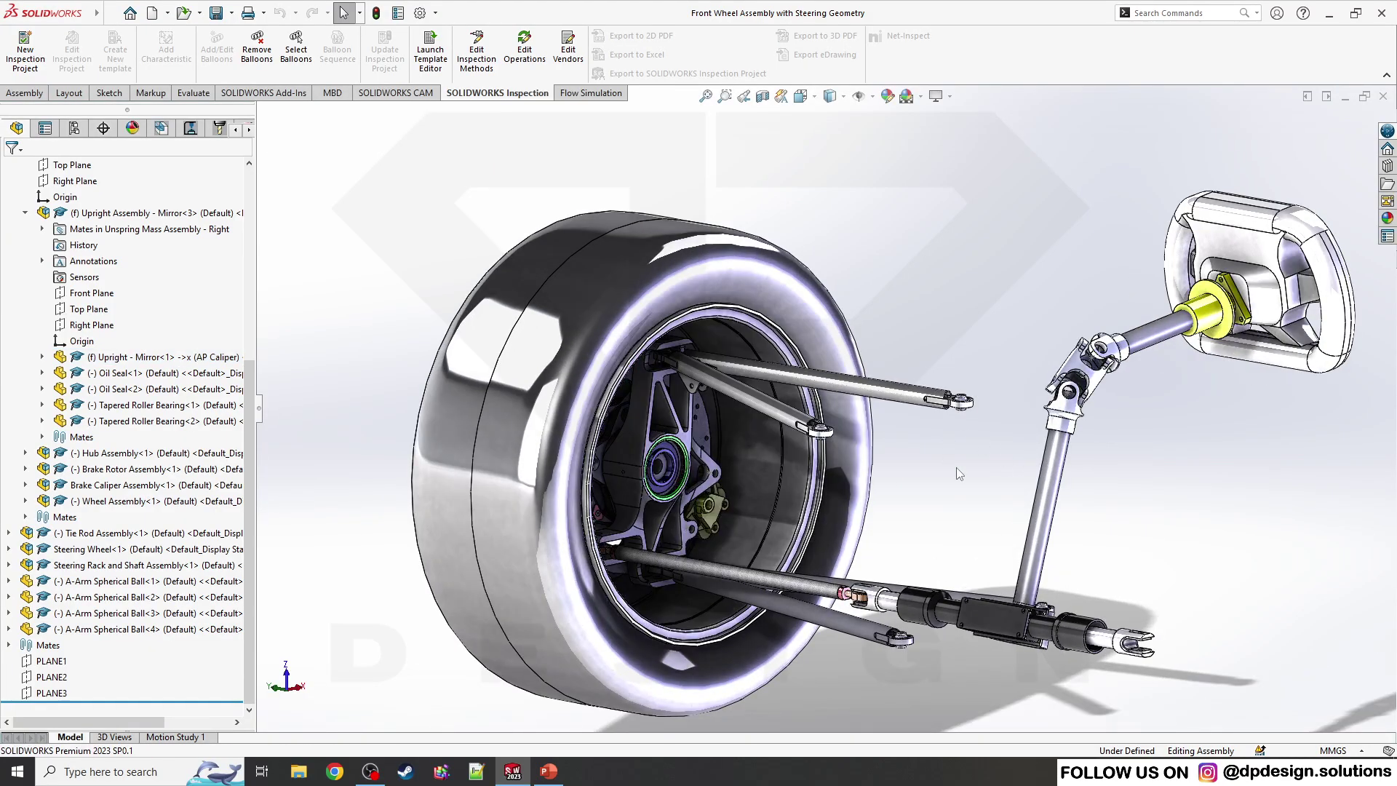
pyautogui.scroll(-2, 771, 425)
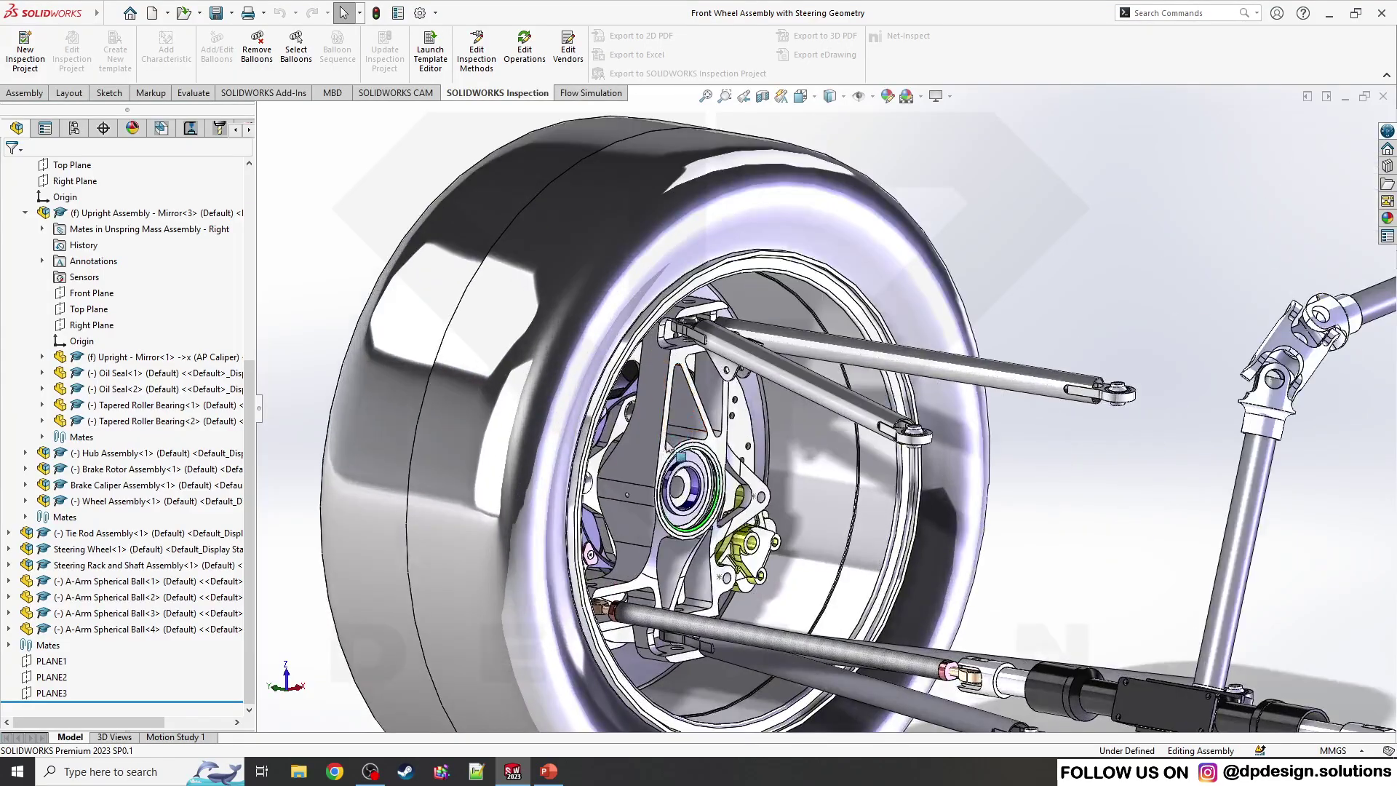
pyautogui.scroll(-2, 655, 429)
pyautogui.click(650, 430)
pyautogui.click(629, 474)
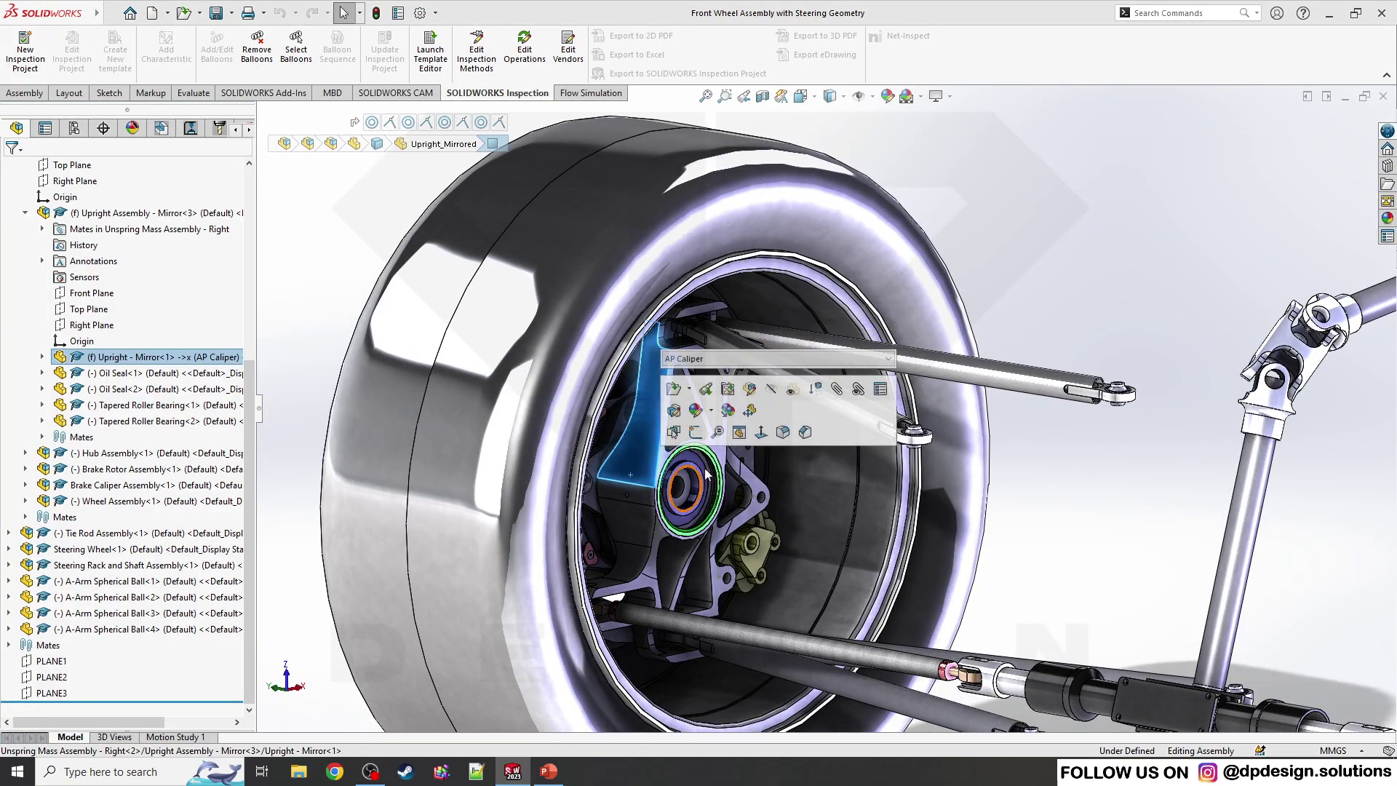
pyautogui.moveTo(520, 353); pyautogui.dragTo(481, 353, button='middle')
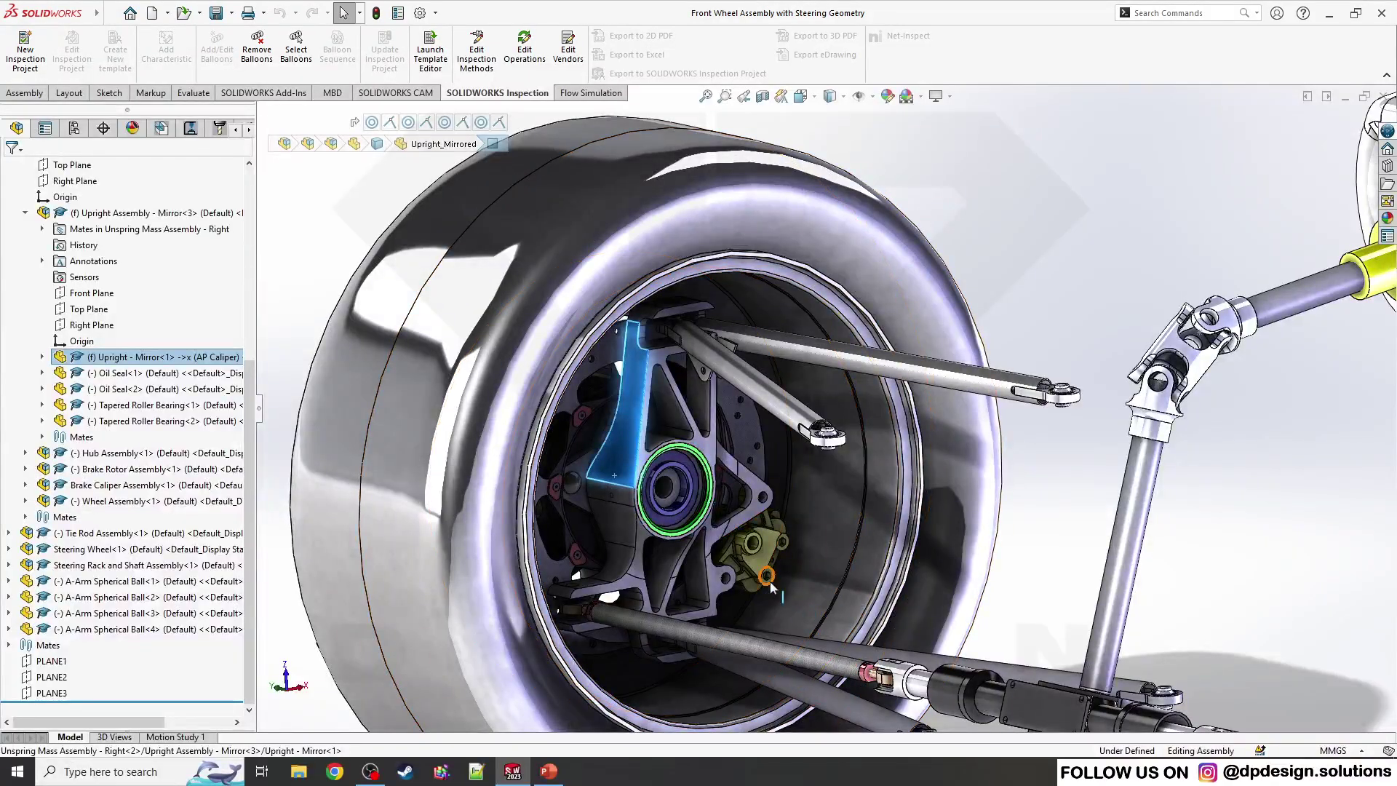
pyautogui.moveTo(881, 514); pyautogui.dragTo(865, 505, button='middle')
# Examine the upright up close, including its triangular pockets, bearing bore, caliper mount and A-arm connections.
pyautogui.scroll(-5, 670, 445)
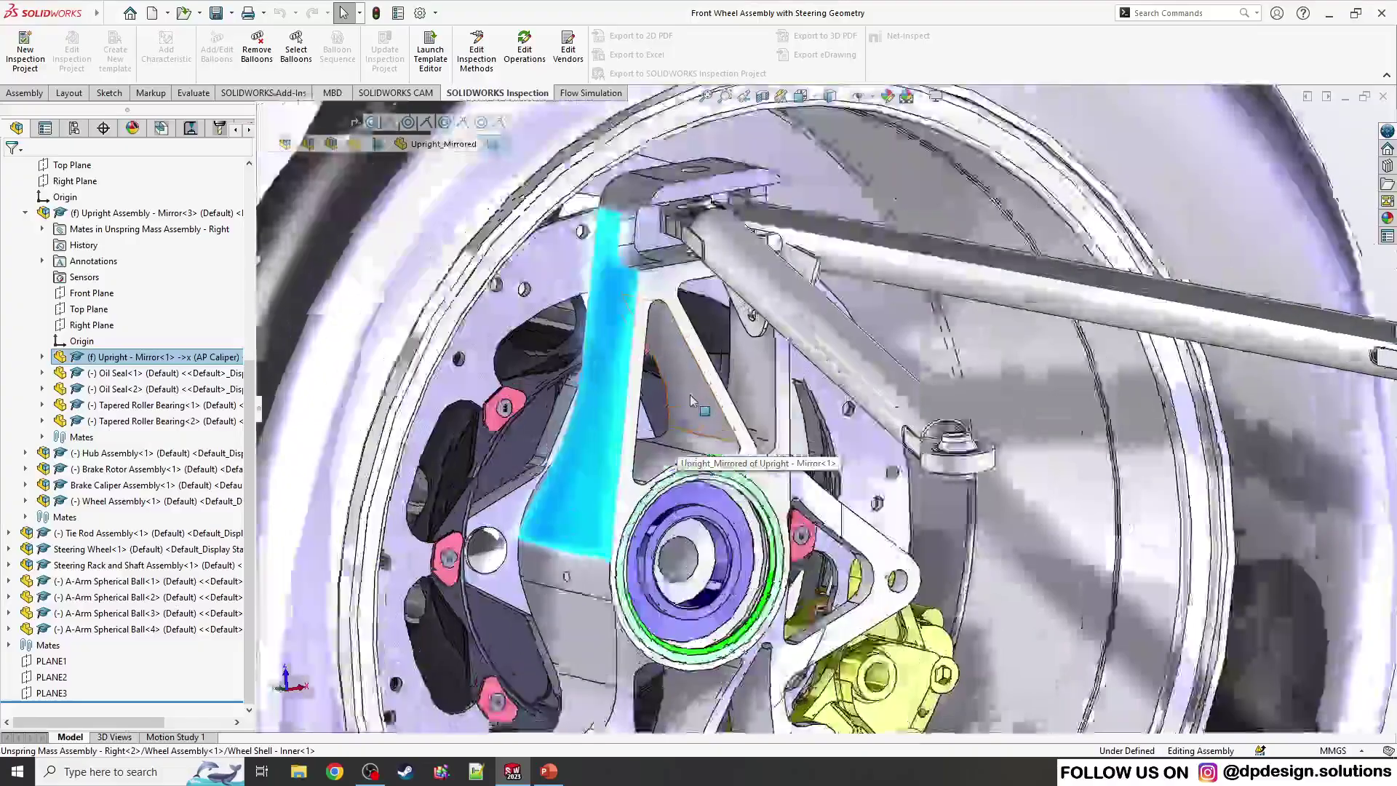
pyautogui.scroll(-2, 691, 399)
pyautogui.click(706, 360)
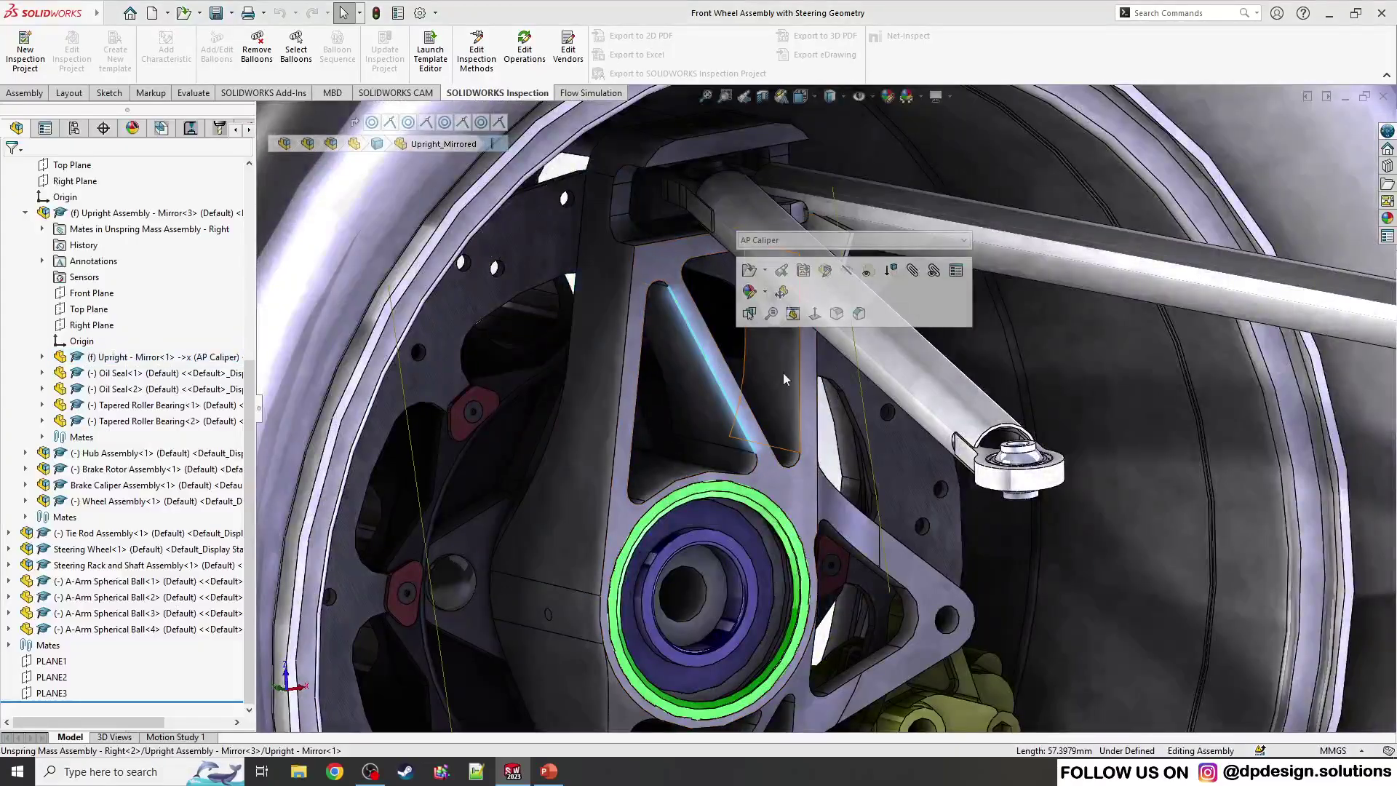
pyautogui.scroll(4, 728, 499)
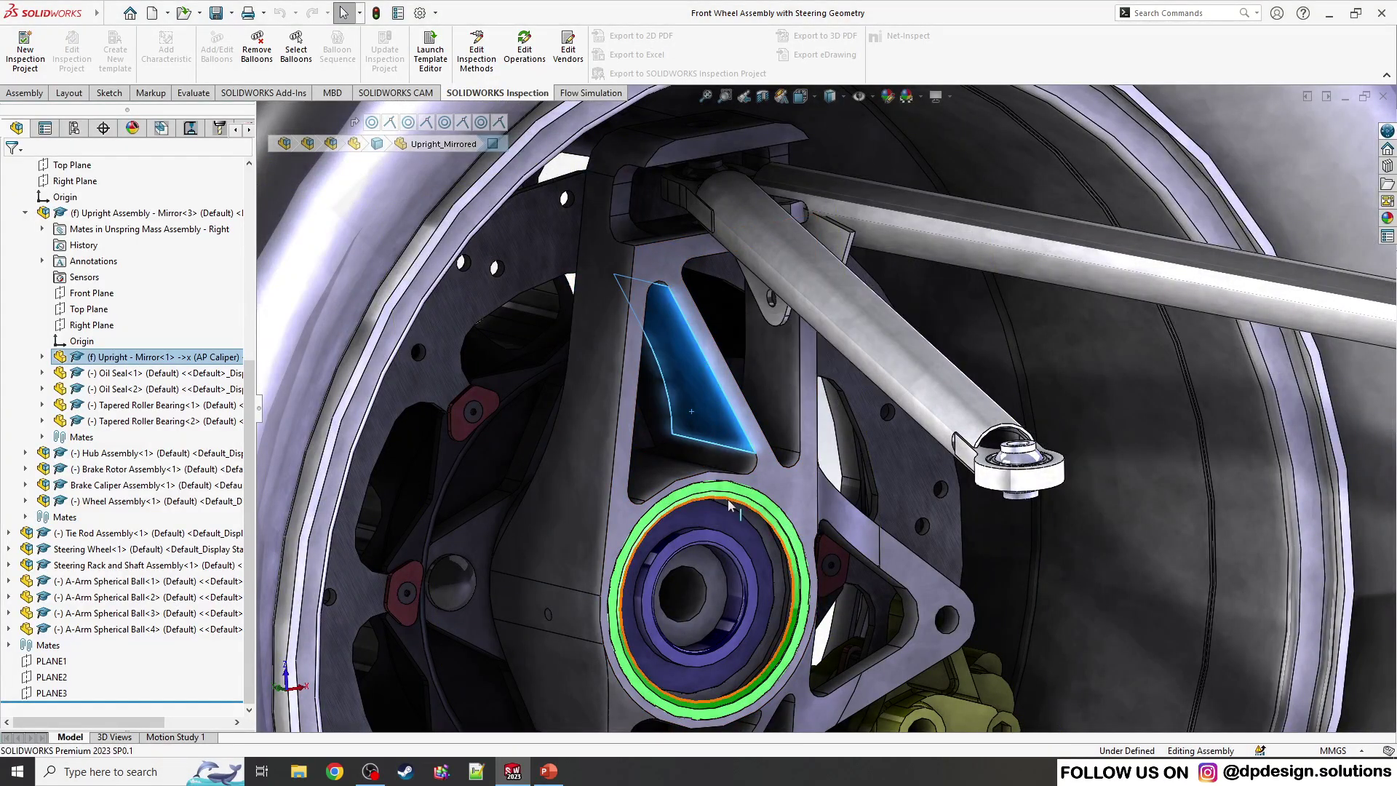
pyautogui.scroll(-2, 731, 484)
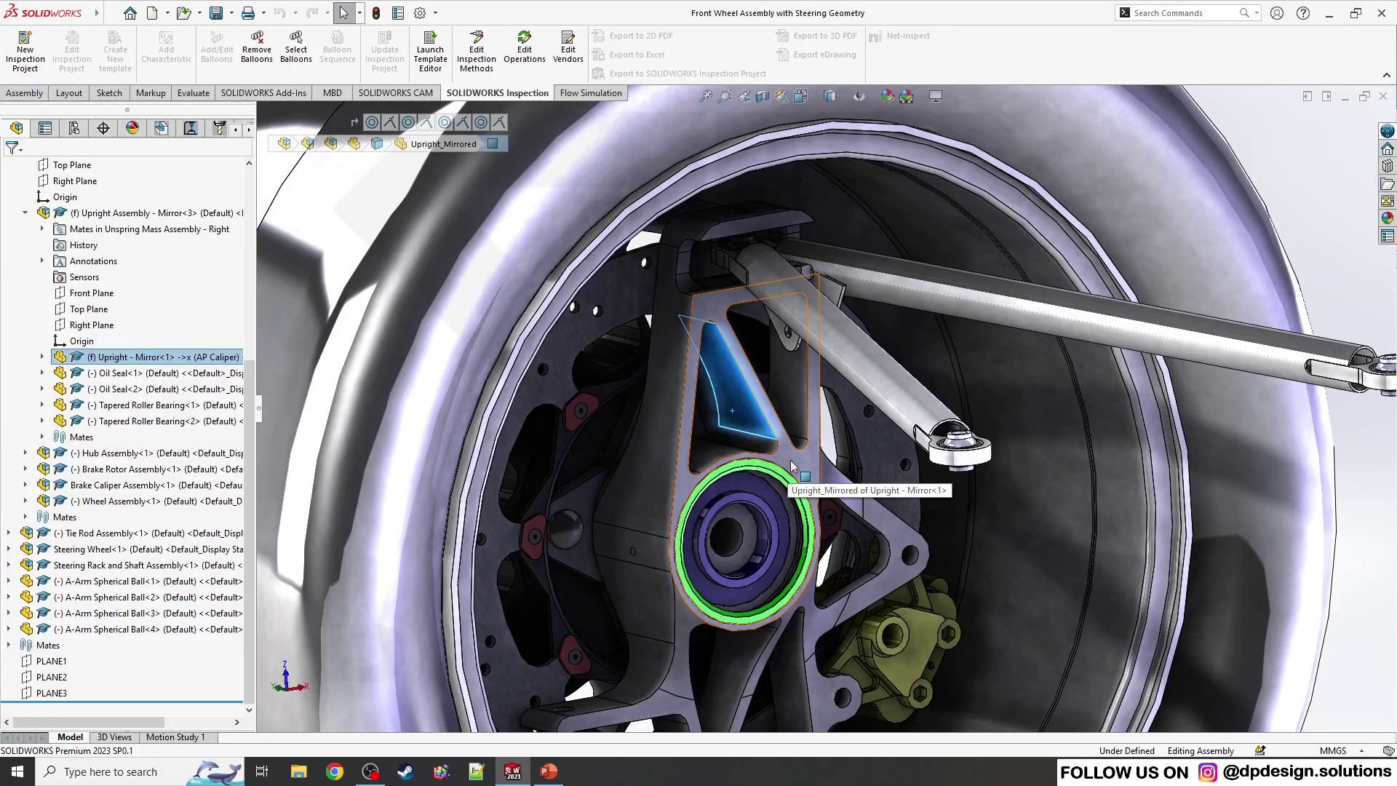
pyautogui.scroll(3, 792, 466)
pyautogui.scroll(-1, 761, 524)
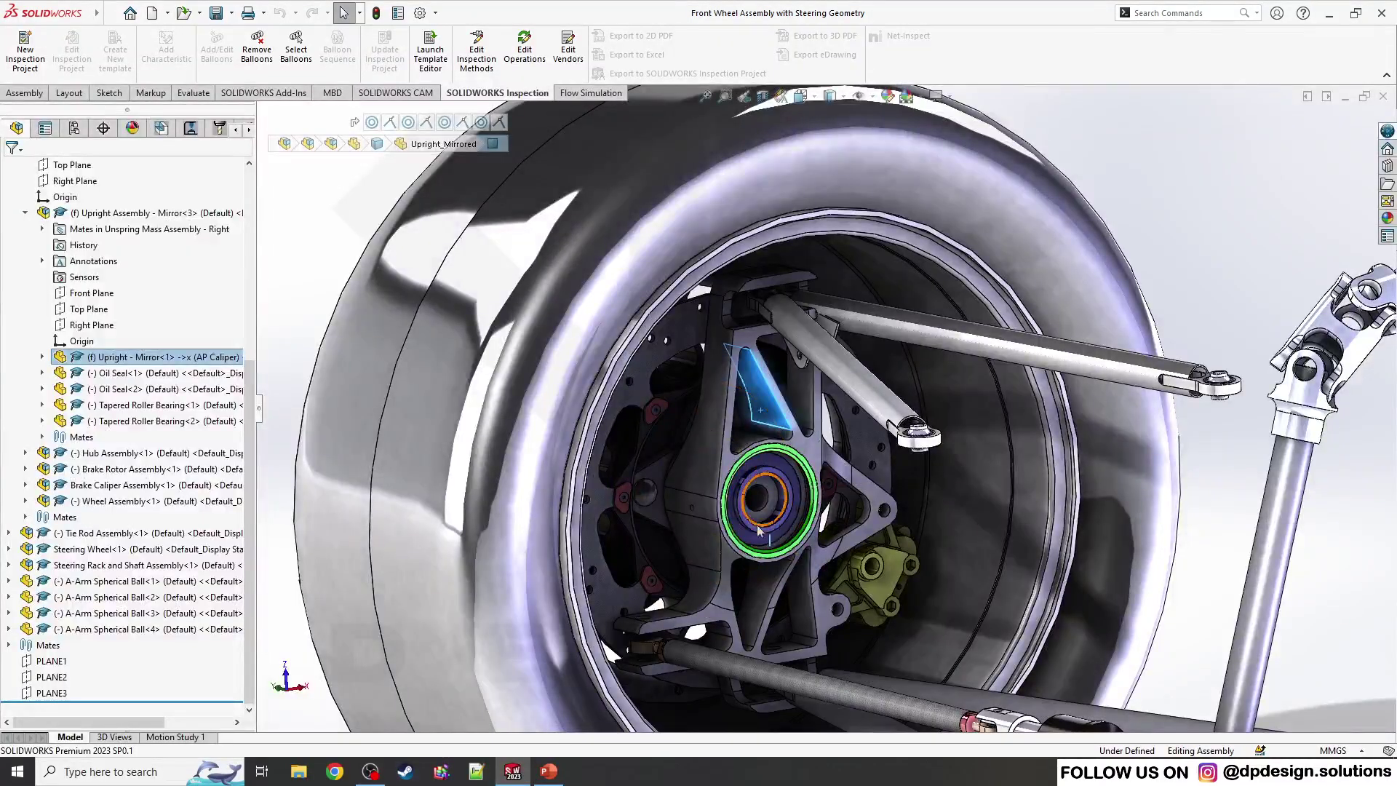
pyautogui.middleClick(708, 528)
pyautogui.moveTo(708, 528)
pyautogui.mouseDown(button='middle')
pyautogui.moveTo(639, 525)
pyautogui.moveTo(731, 542)
pyautogui.mouseUp(button='middle')
pyautogui.moveTo(644, 539); pyautogui.dragTo(717, 545, button='middle')
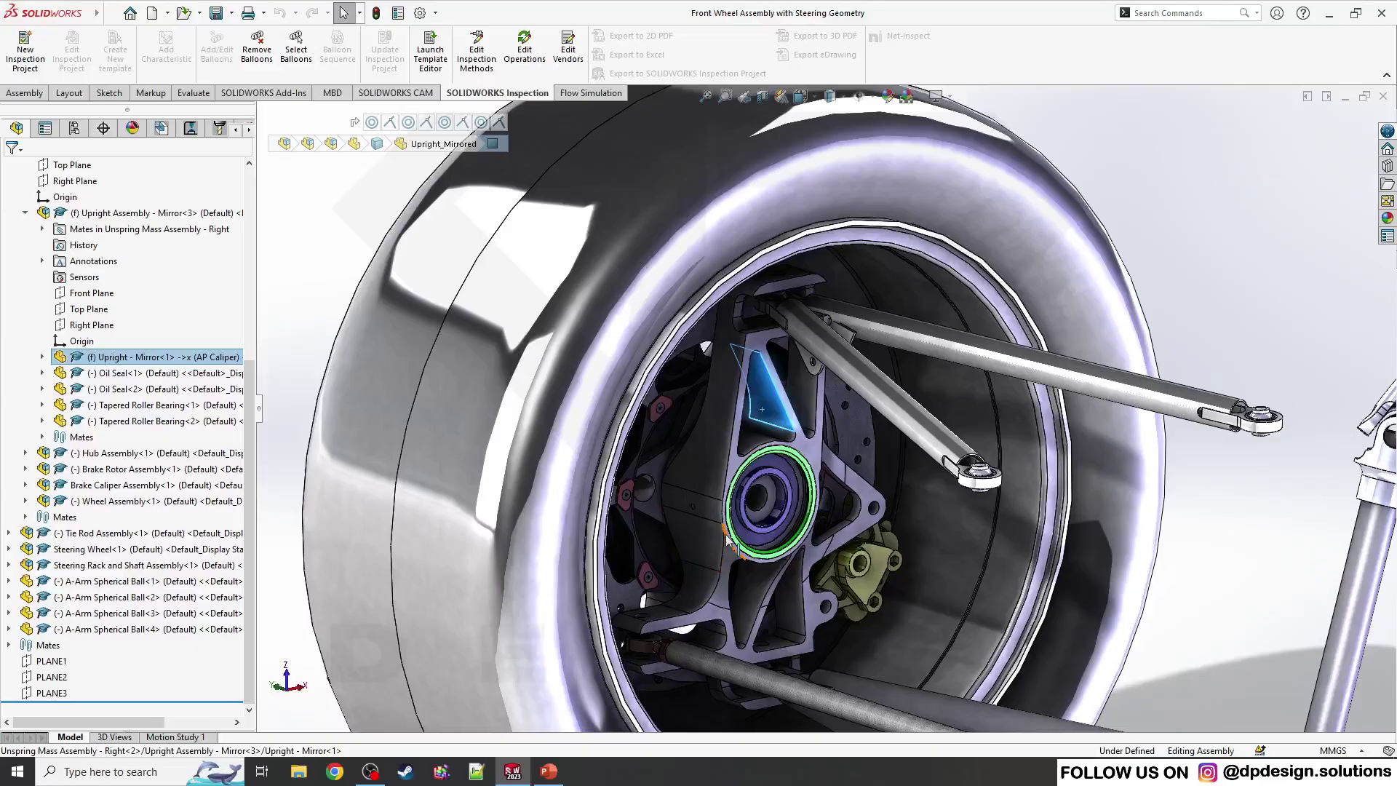
pyautogui.scroll(3, 1019, 441)
pyautogui.scroll(-2, 1019, 441)
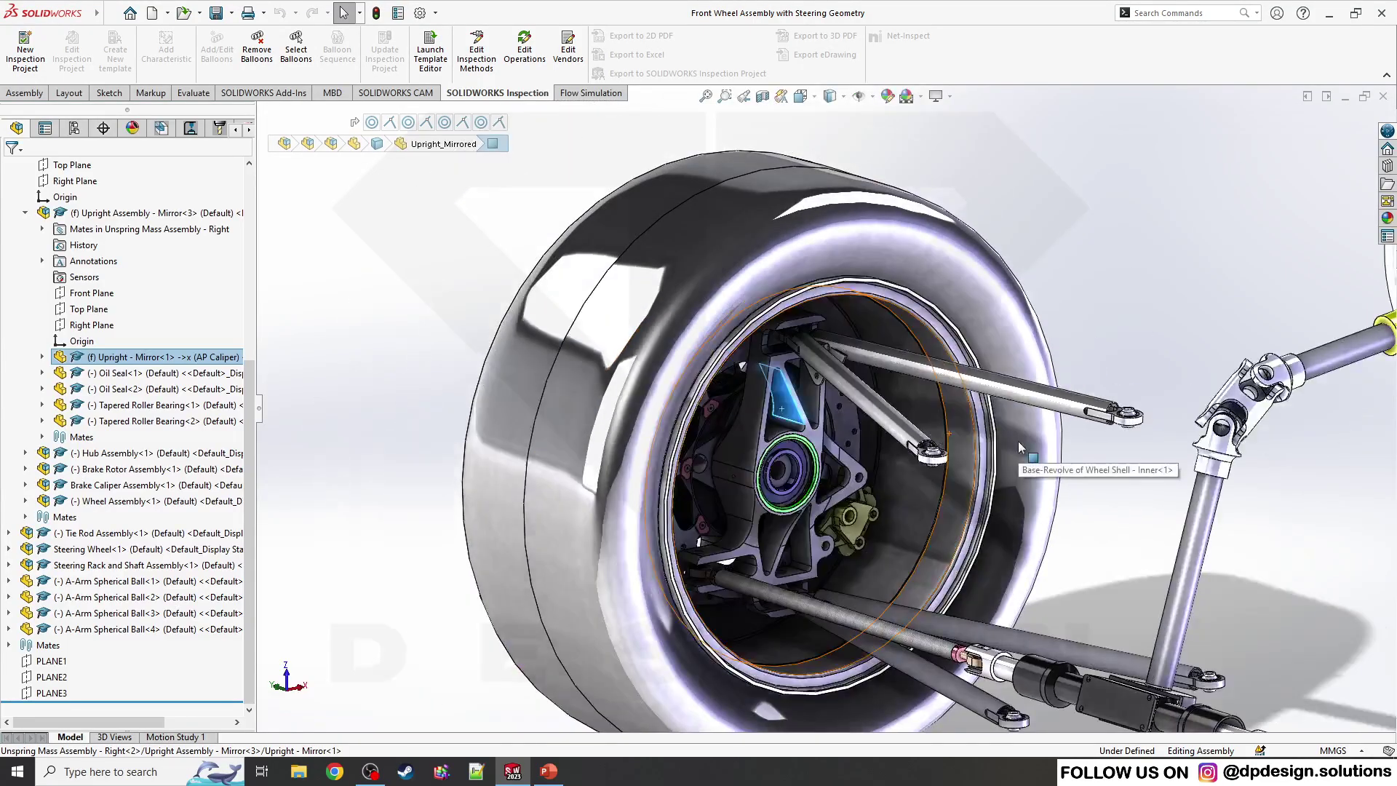
pyautogui.moveTo(1018, 441); pyautogui.dragTo(992, 429, button='middle')
pyautogui.click(949, 95)
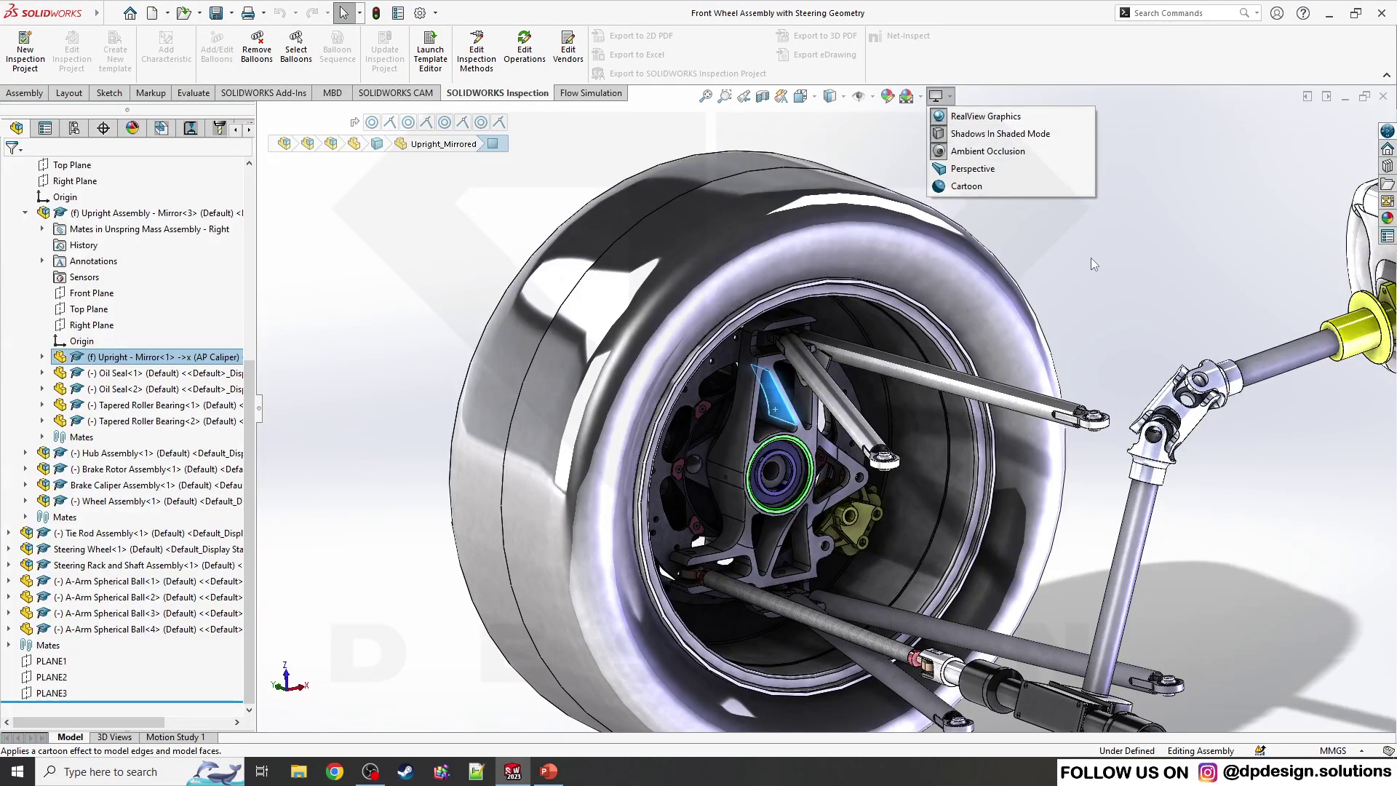
pyautogui.click(1096, 305)
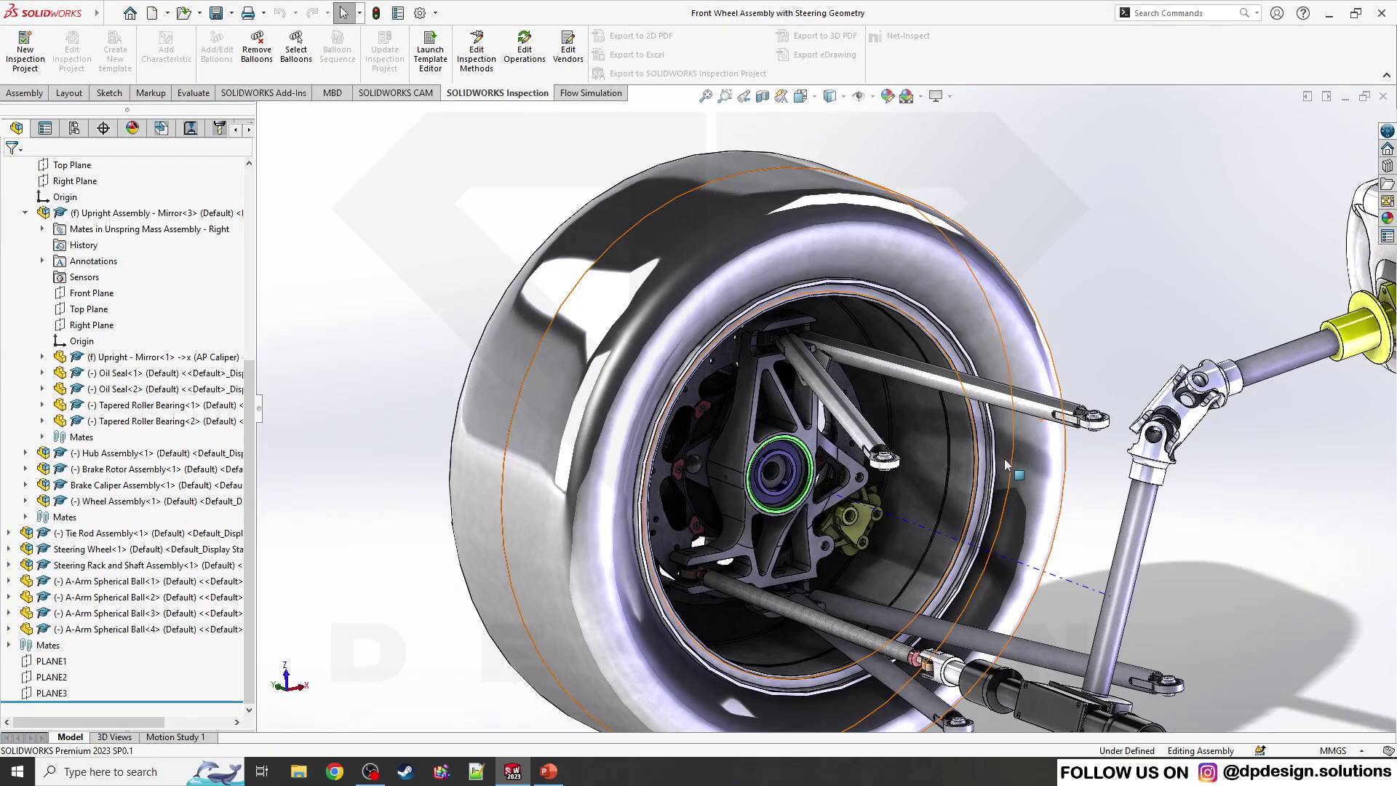
pyautogui.press('z')
pyautogui.press('z')
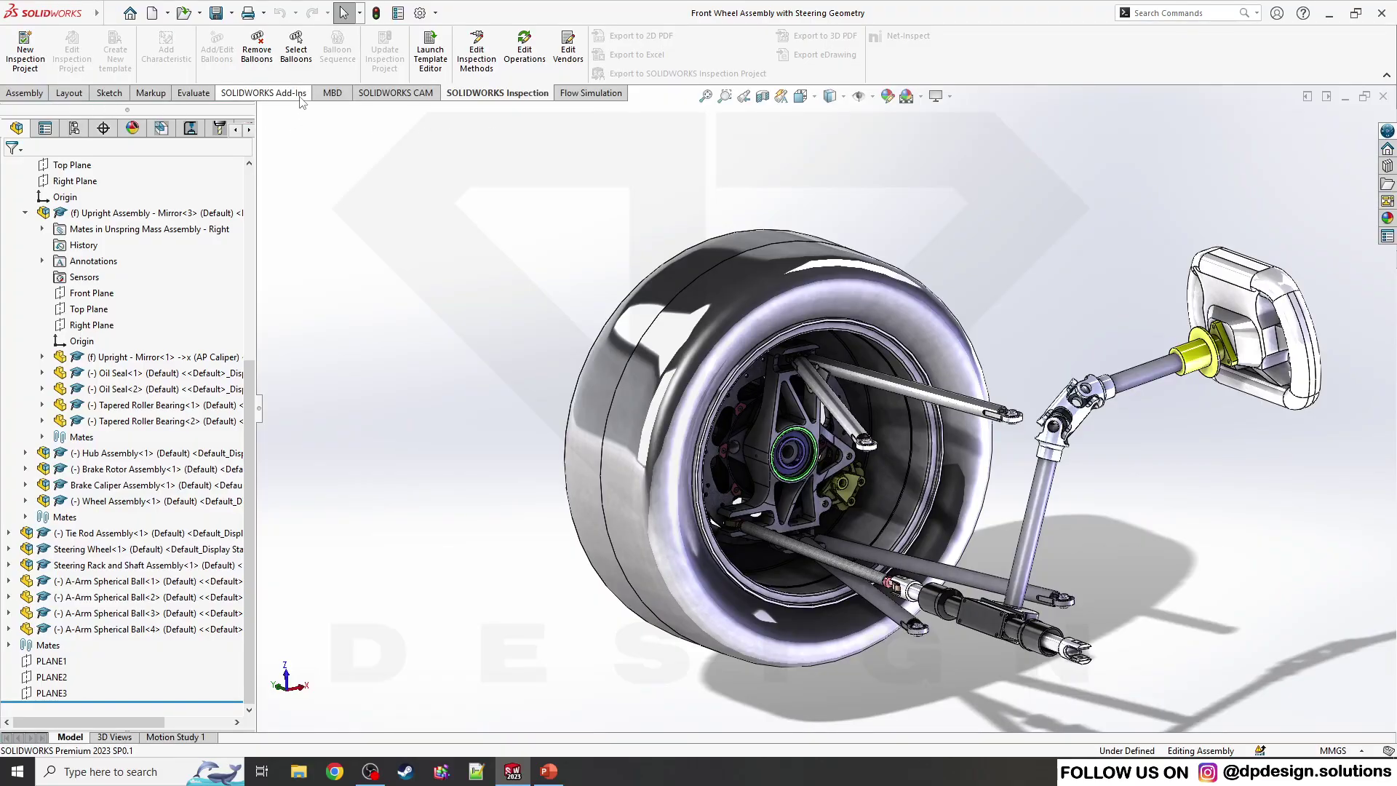
# Load the SOLIDWORKS Simulation add-in and create a new static study for the assembly.
pyautogui.click(263, 92)
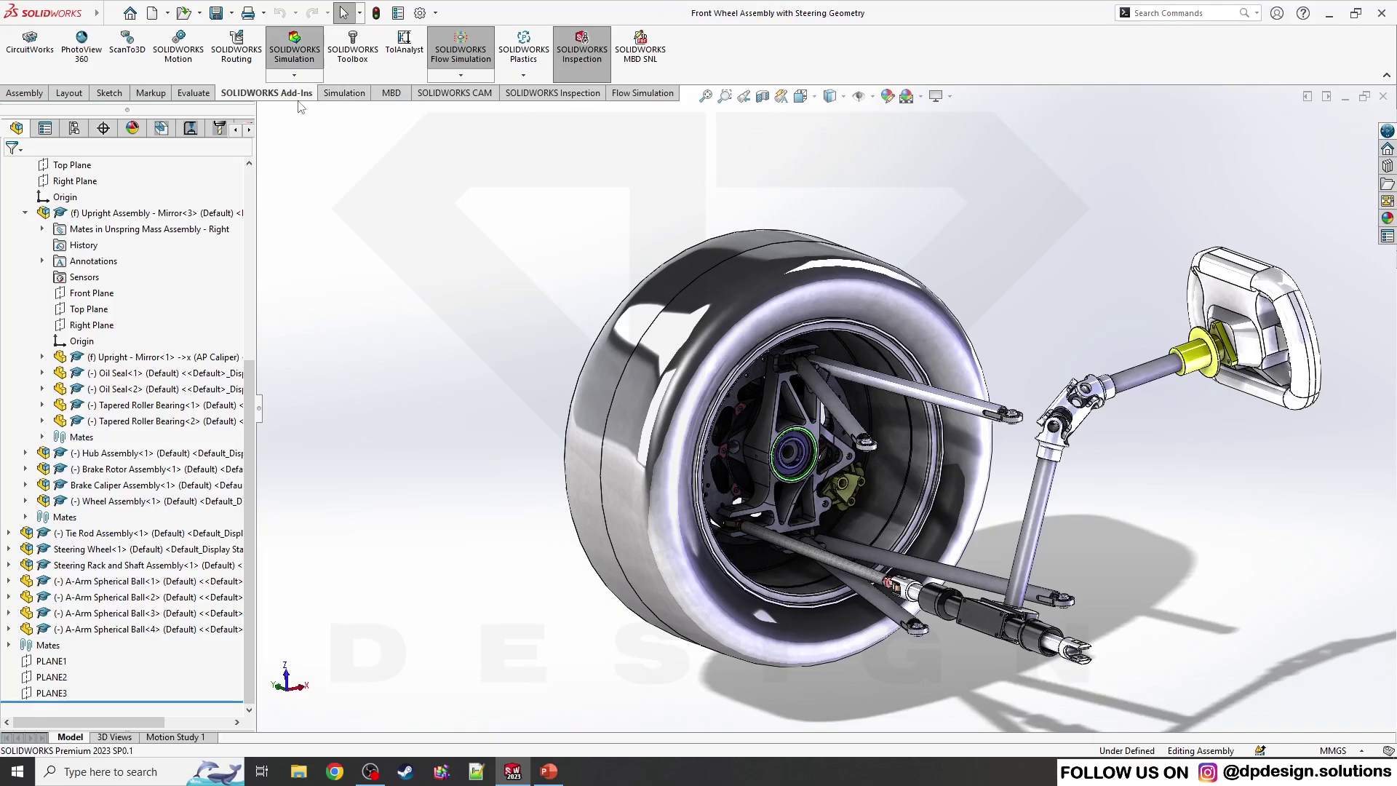
pyautogui.click(342, 93)
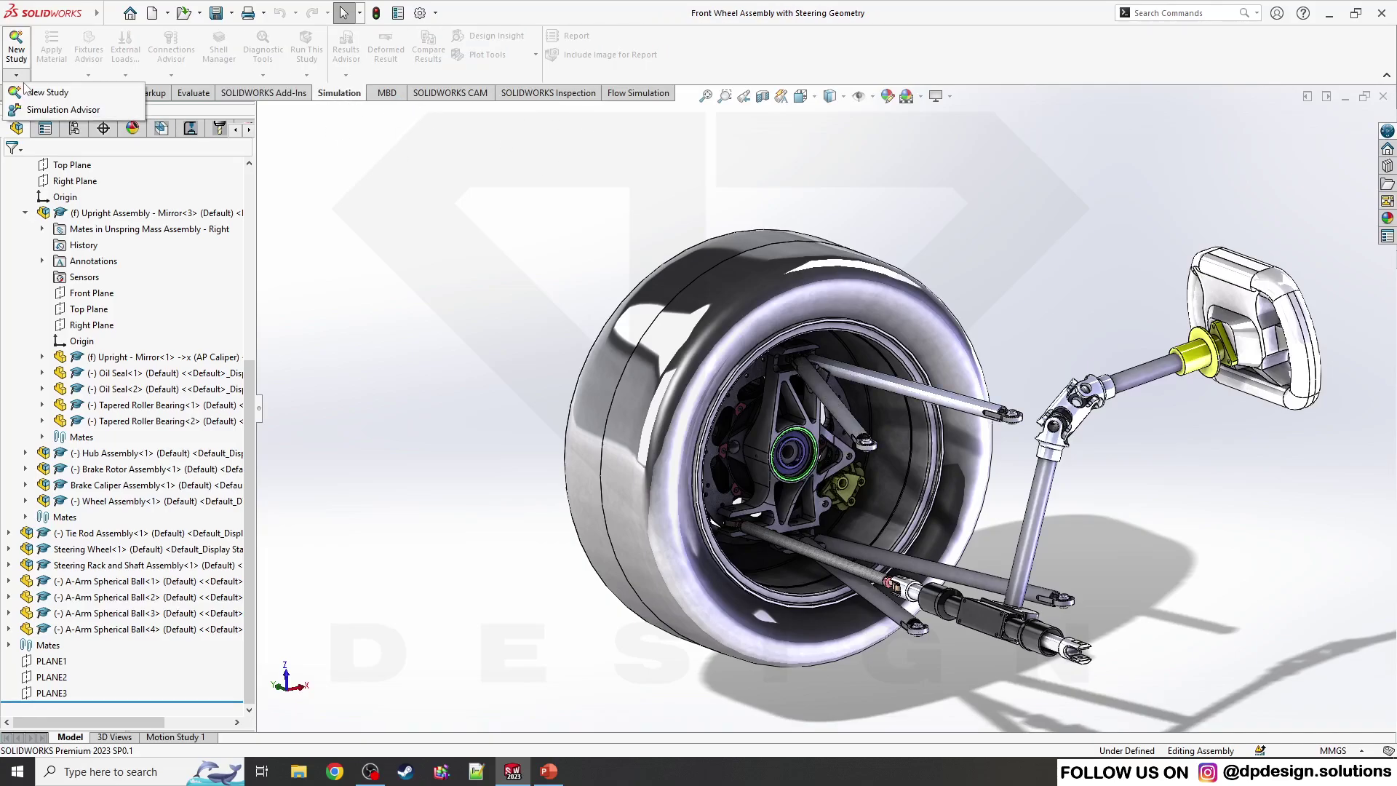
pyautogui.click(16, 47)
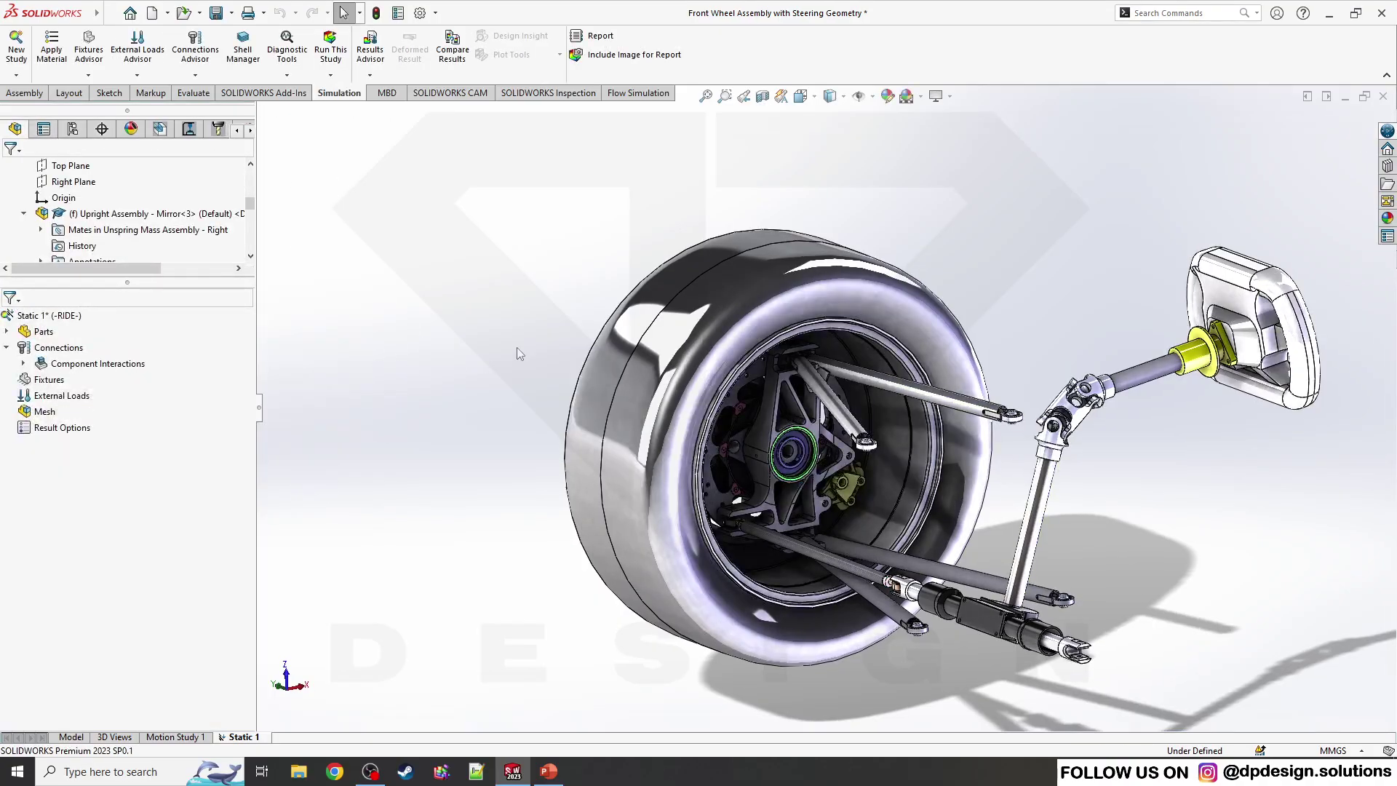
# Review the static study's parts list against the components around the upright in the model.
pyautogui.doubleClick(34, 333)
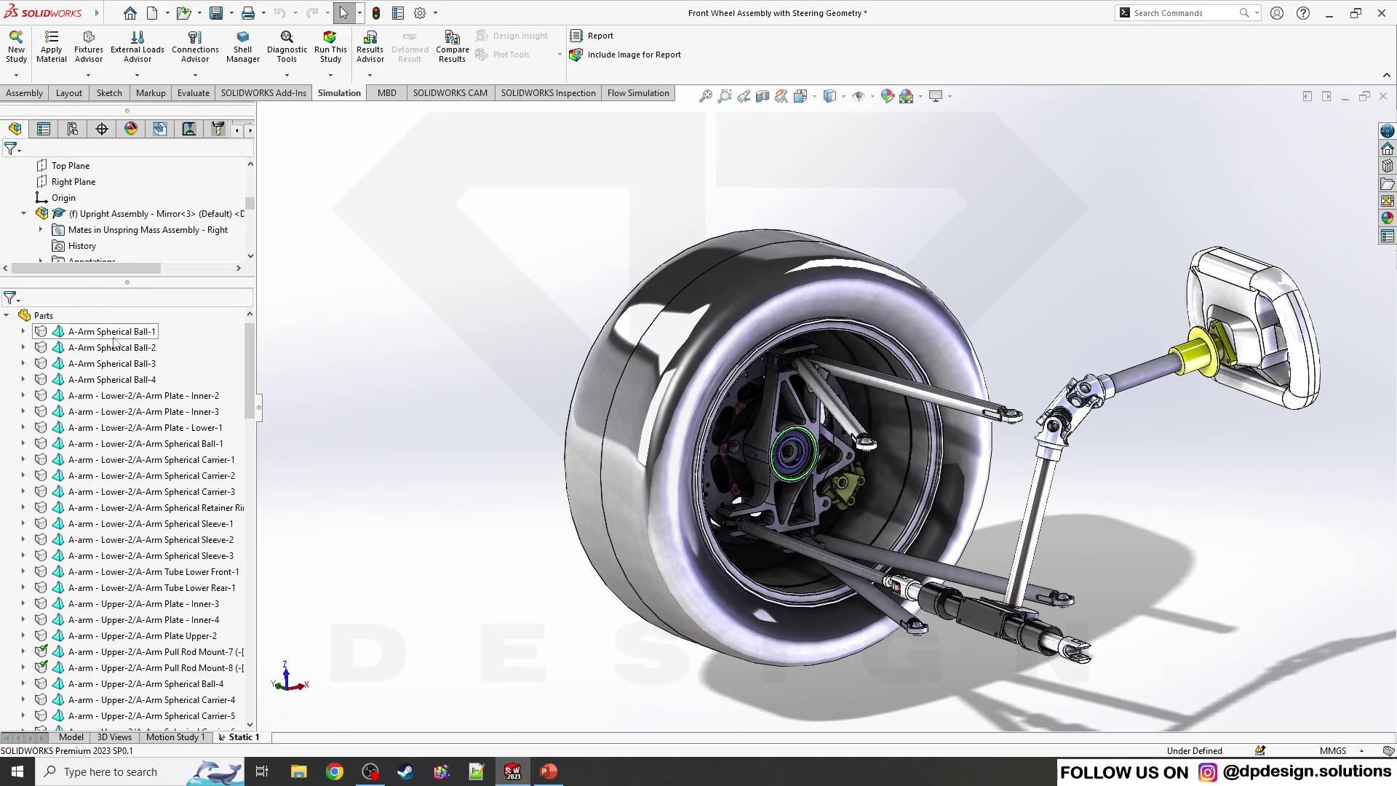
pyautogui.scroll(-9, 138, 378)
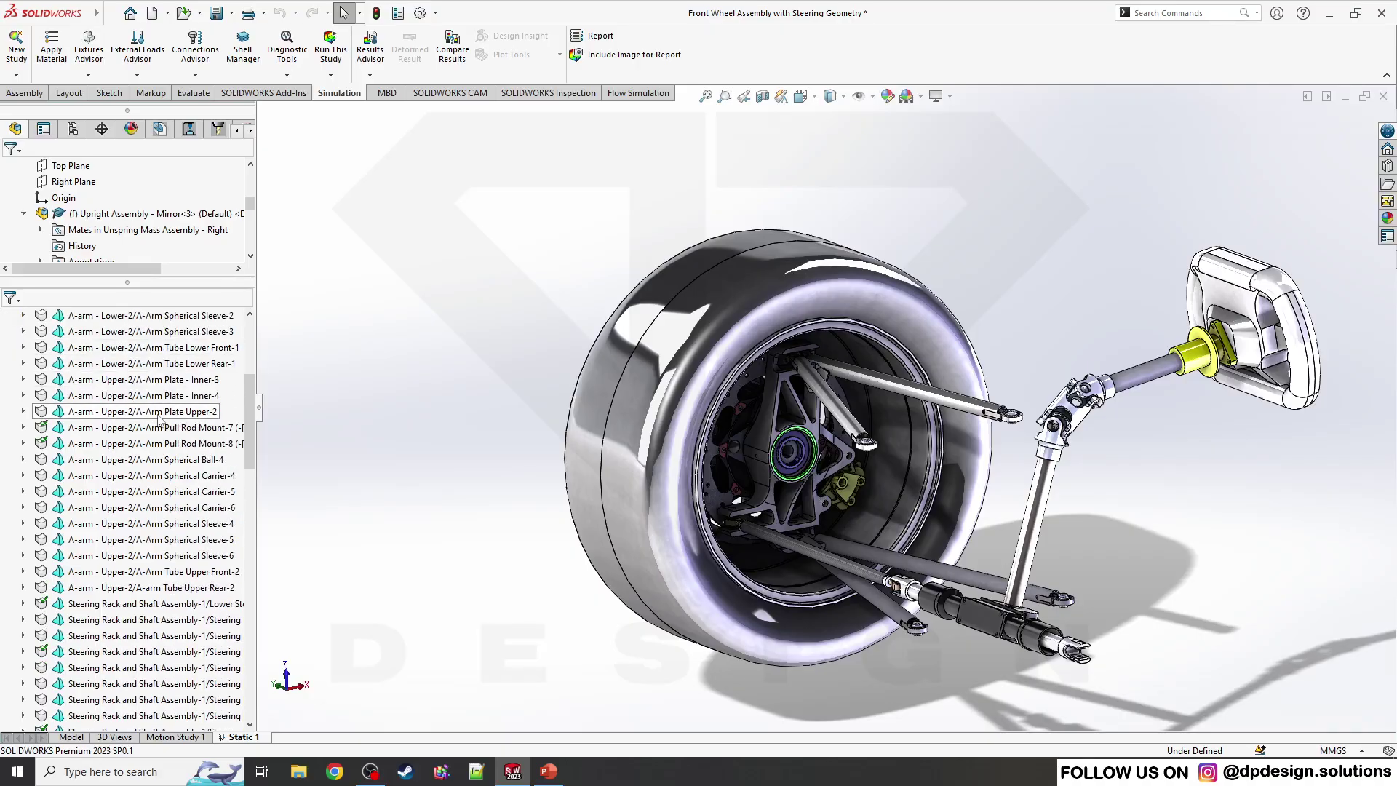
pyautogui.scroll(-4, 165, 415)
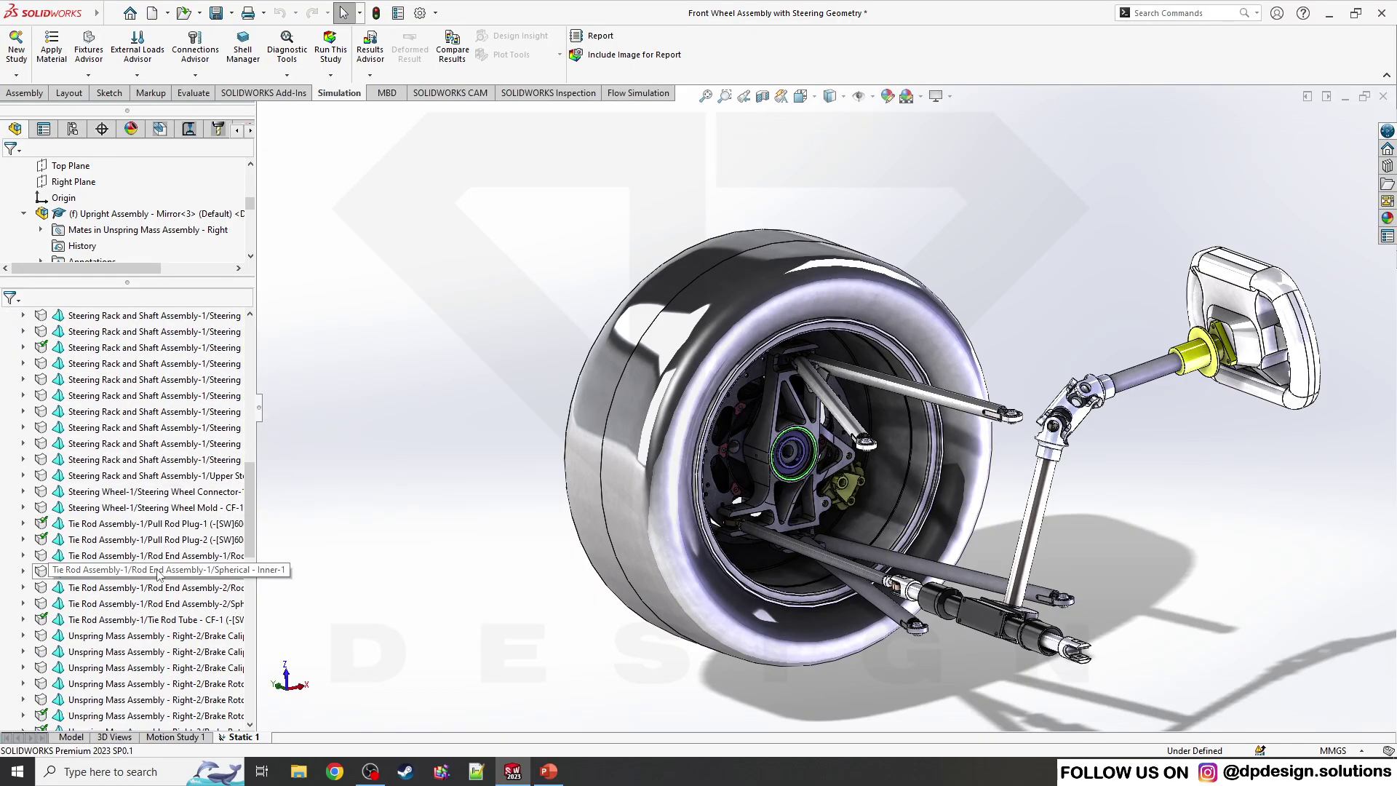
pyautogui.scroll(-2, 160, 575)
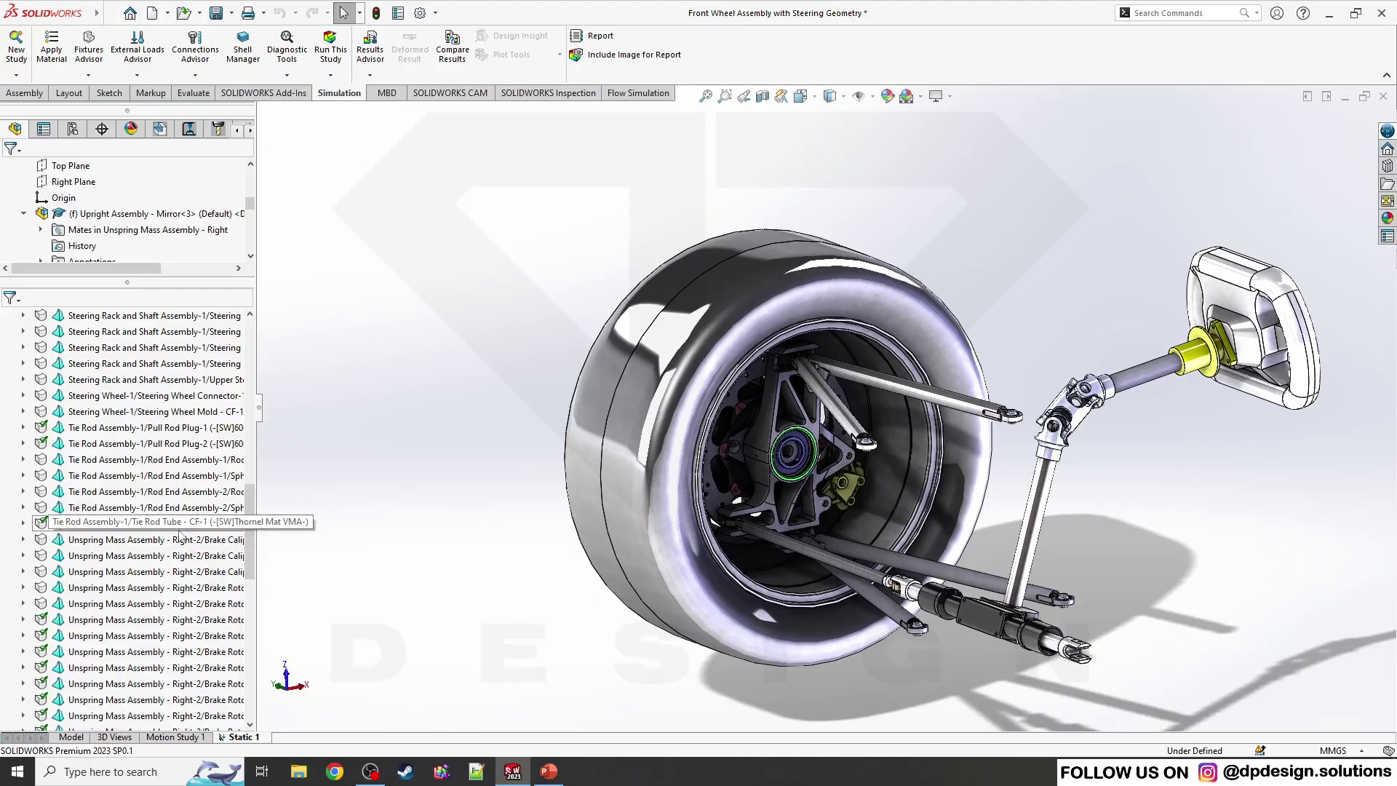
pyautogui.scroll(-3, 735, 428)
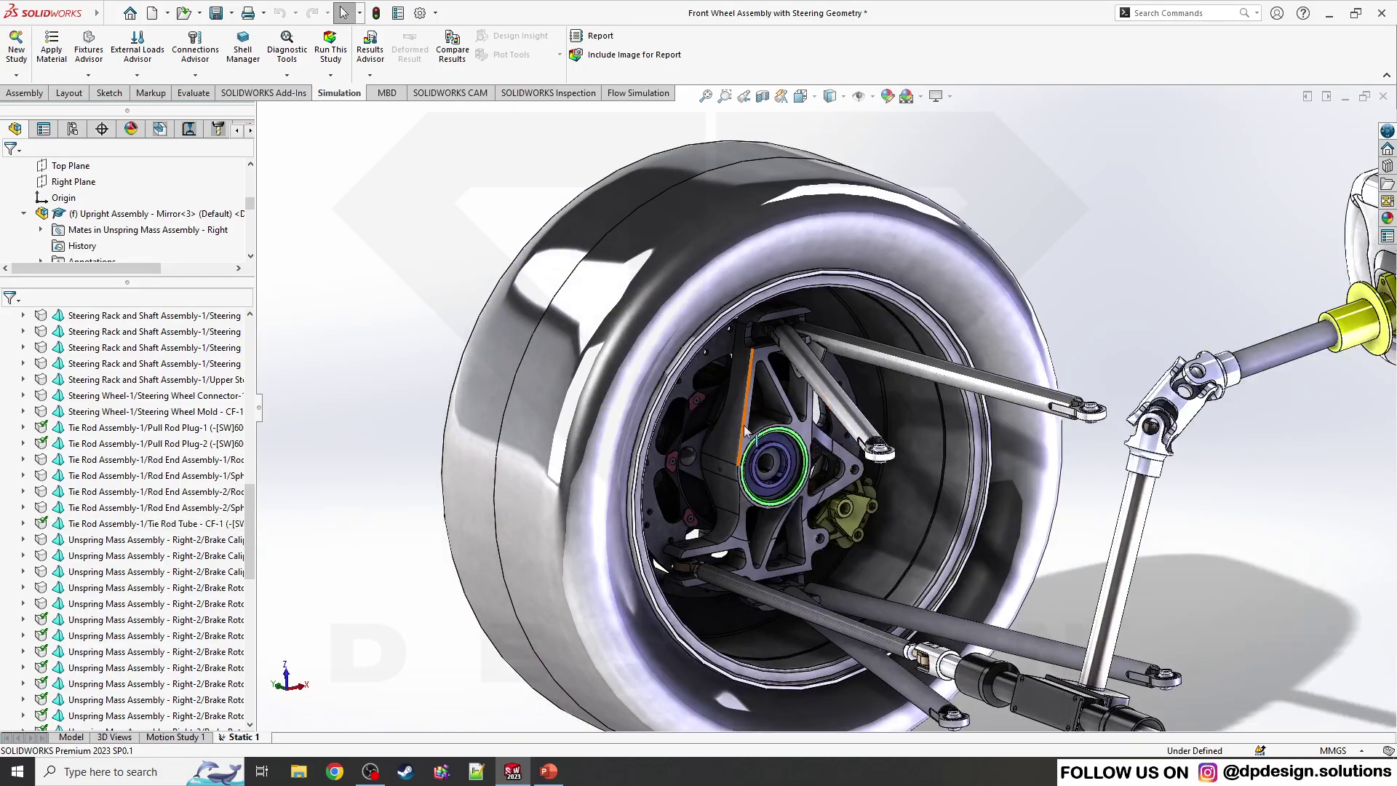
pyautogui.scroll(-2, 738, 436)
pyautogui.scroll(-2, 748, 460)
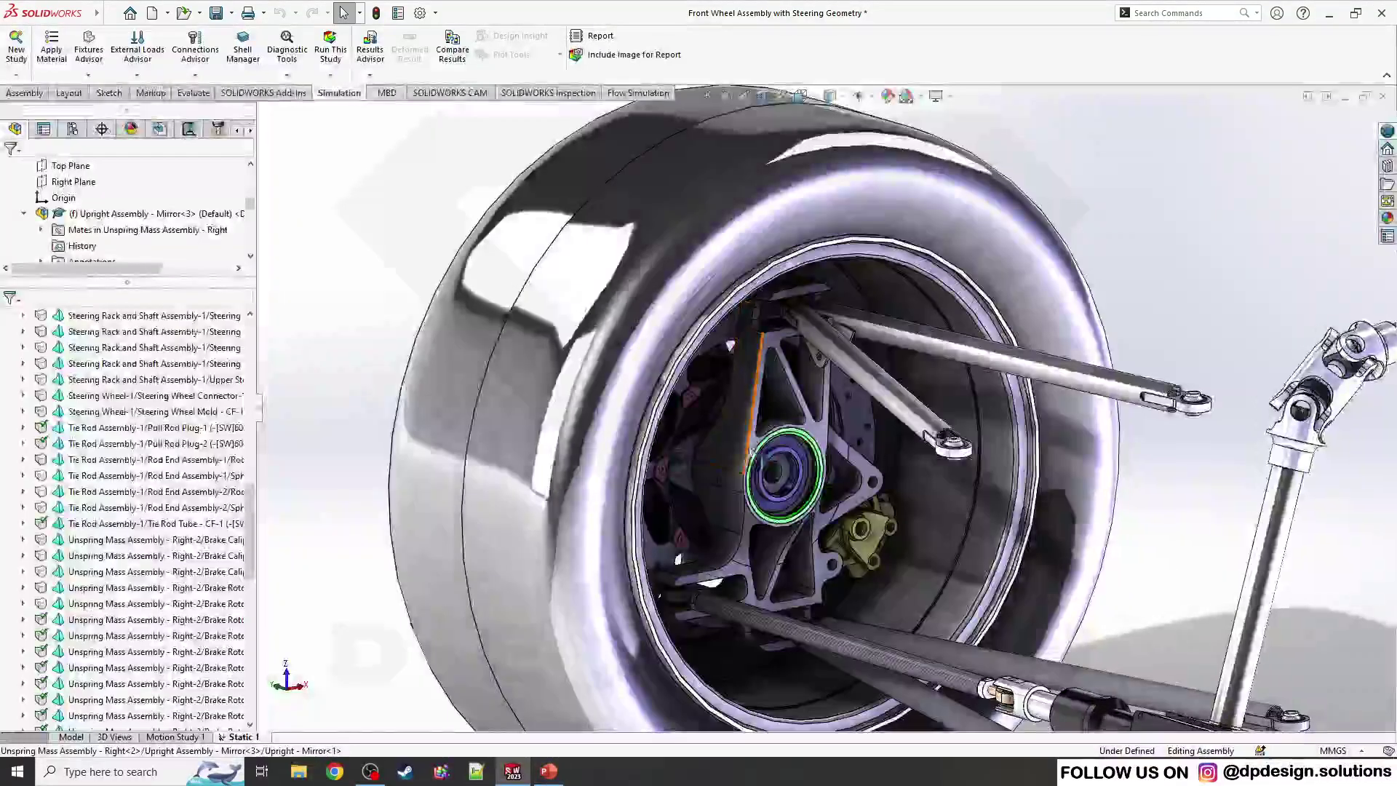
pyautogui.scroll(-3, 756, 484)
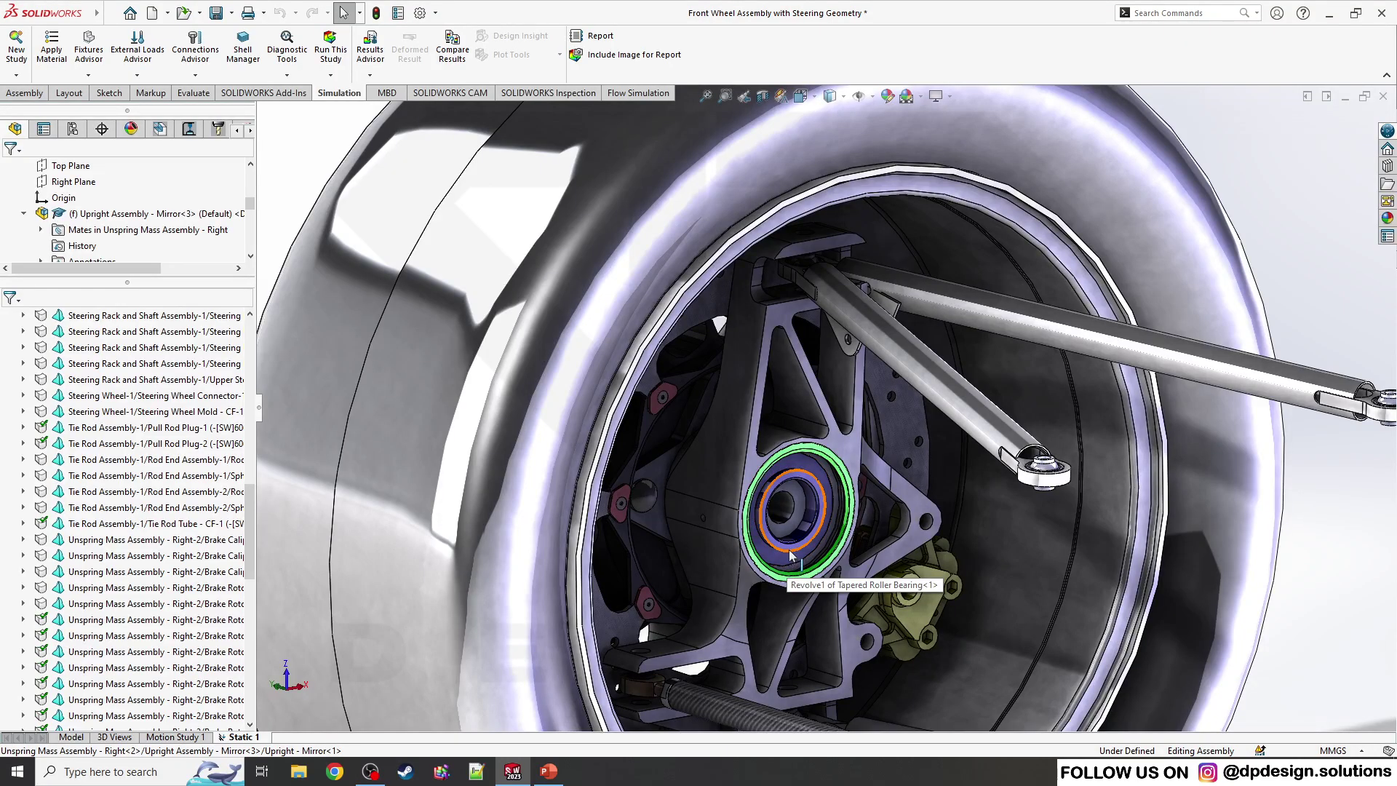
pyautogui.scroll(3, 791, 556)
pyautogui.scroll(-1, 718, 444)
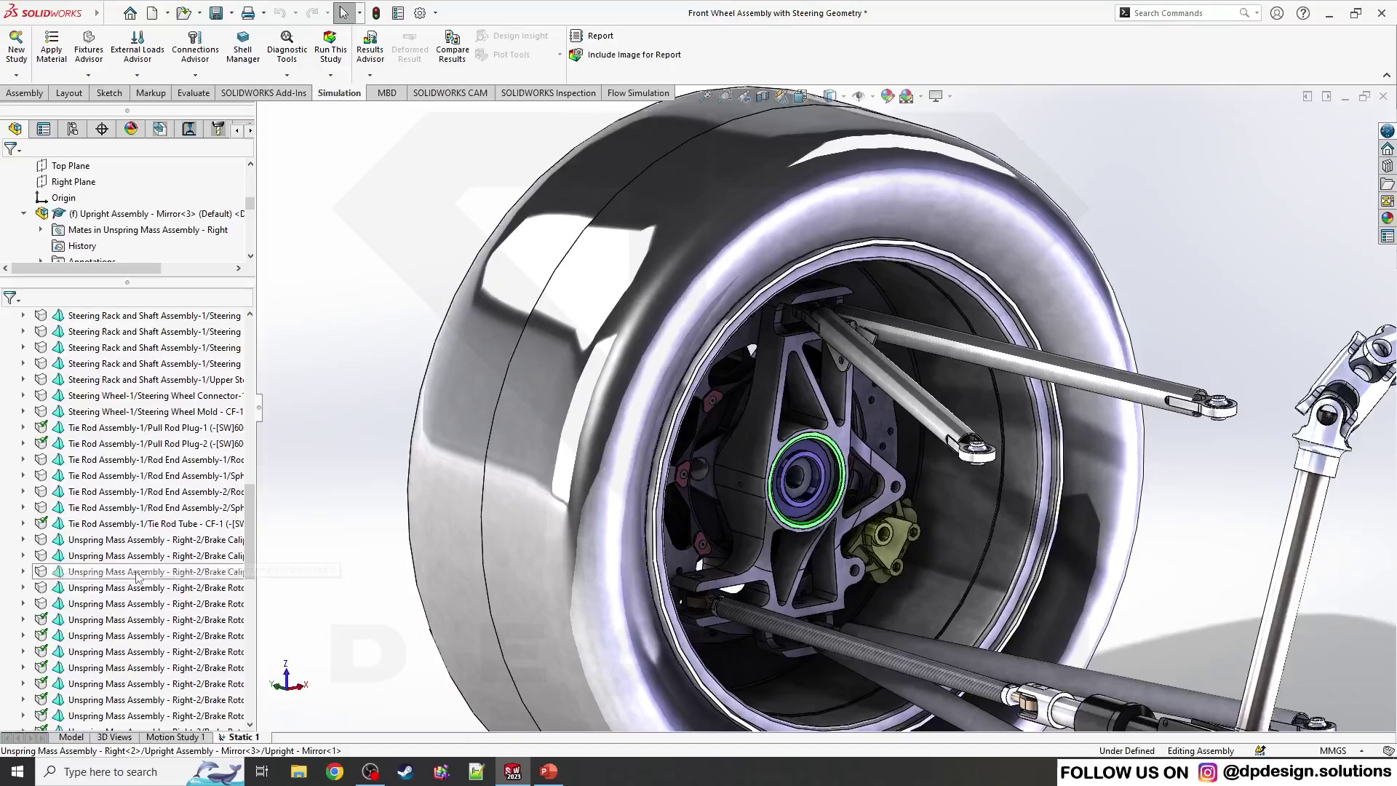
# Select the upright in the model to locate it in the study's parts list, and check its analysis options.
pyautogui.click(760, 439)
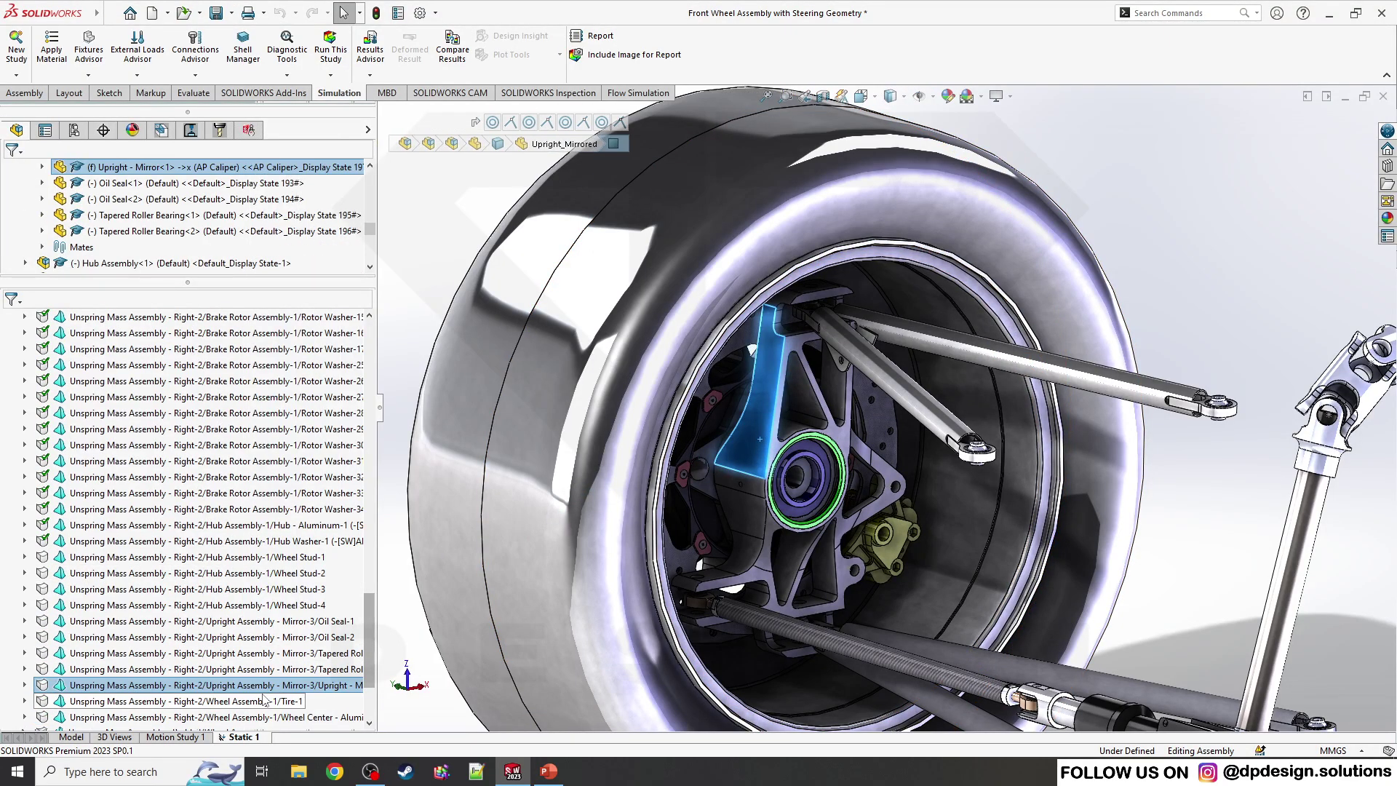
pyautogui.rightClick(266, 690)
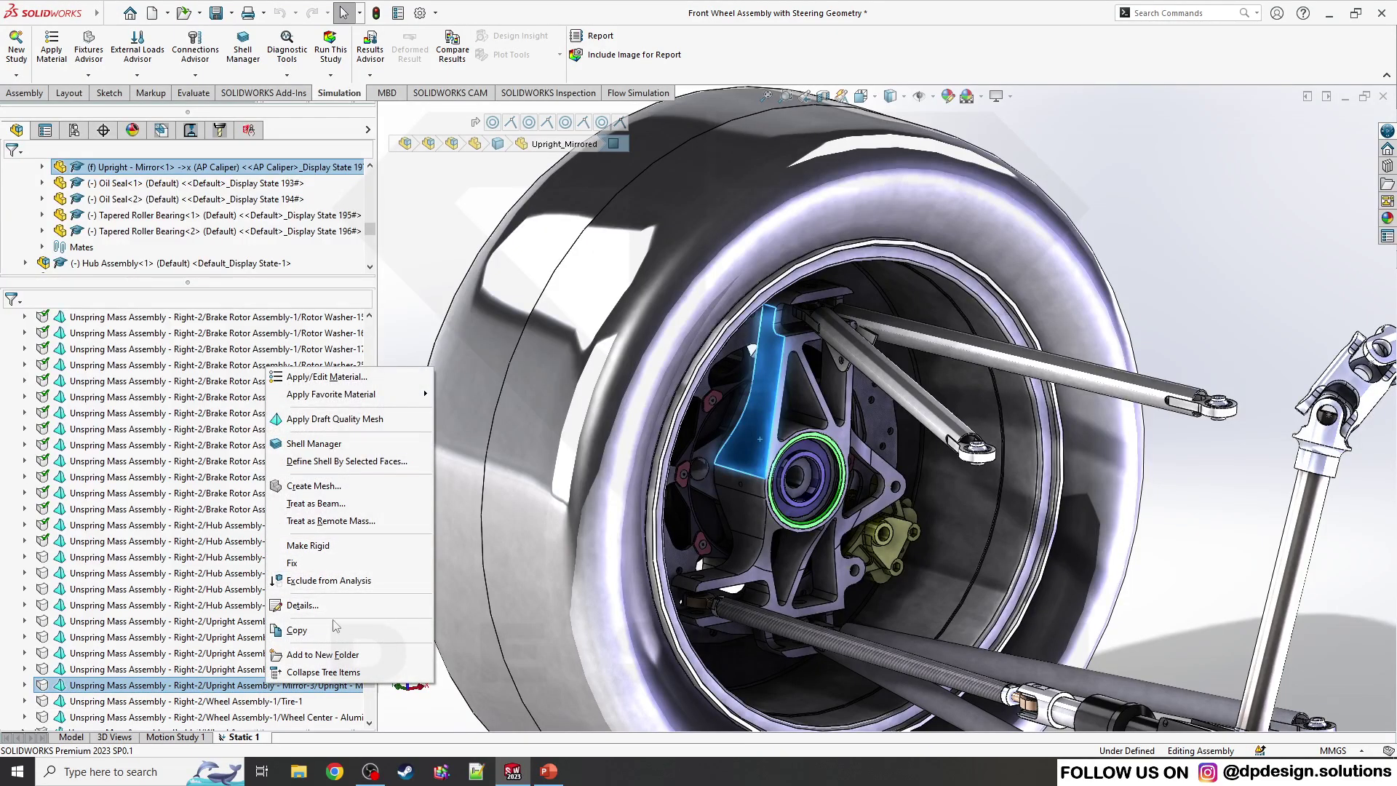
pyautogui.click(306, 606)
pyautogui.click(728, 416)
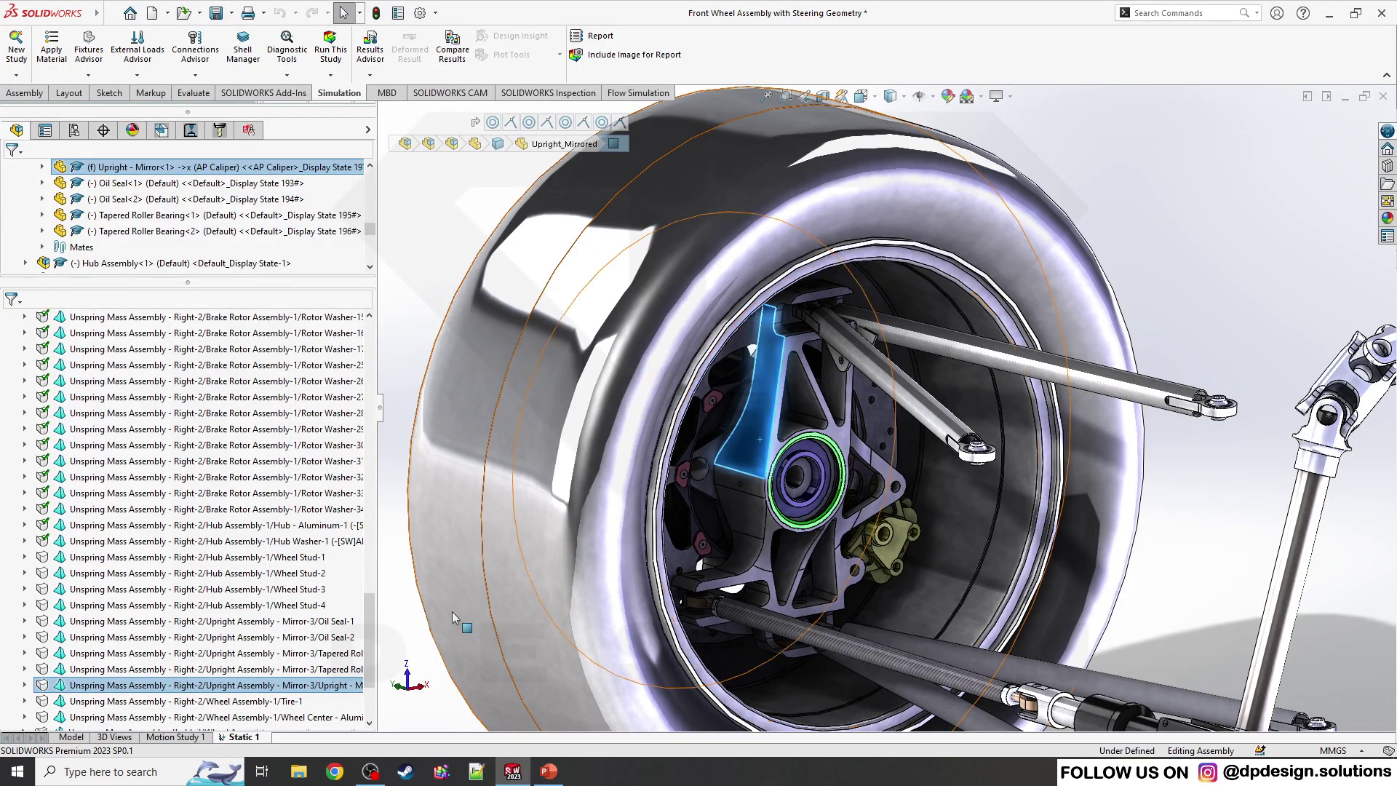
pyautogui.rightClick(313, 686)
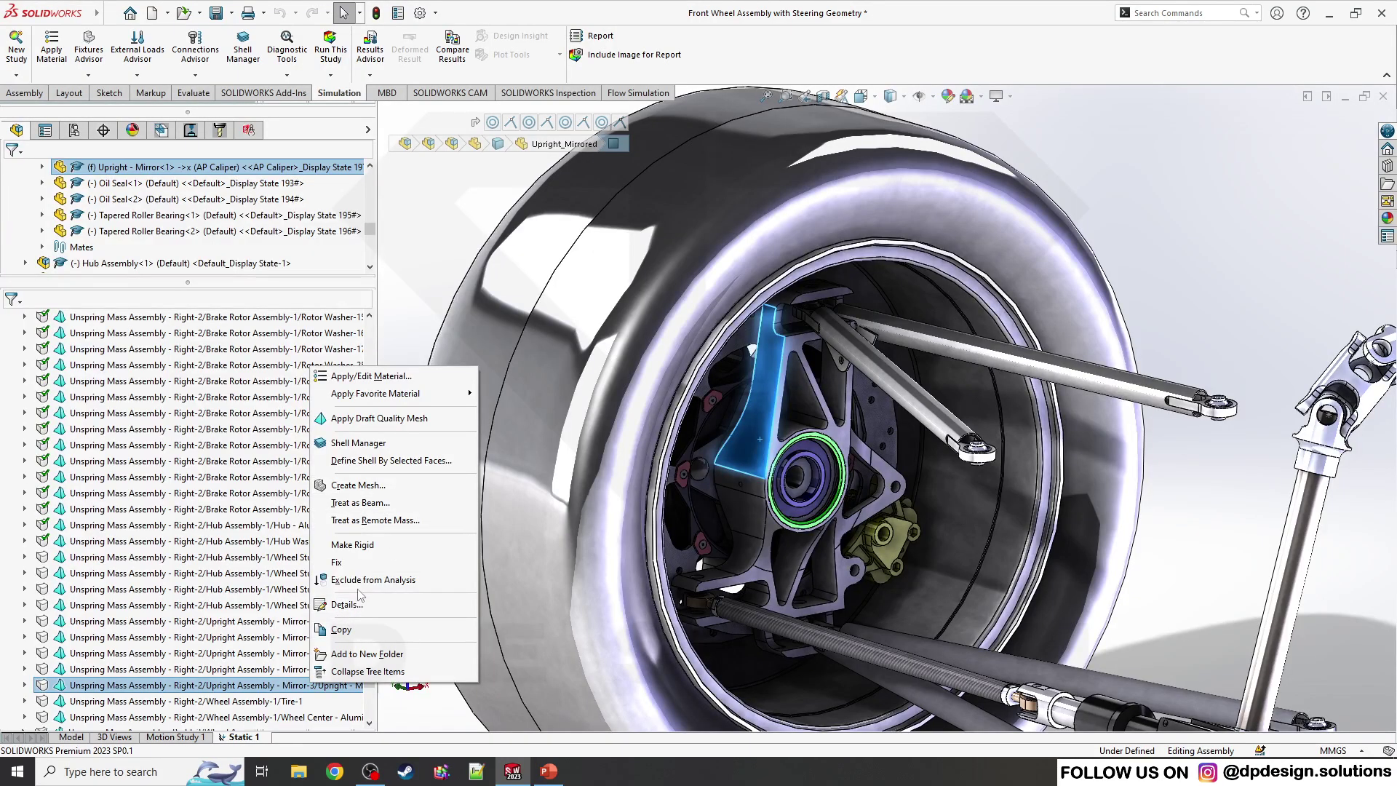
# Exclude from the analysis all parts listed above the upright, from A-Arm Spherical Ball-1 through the last Tapered Roller Bearing.
pyautogui.click(188, 671)
pyautogui.scroll(15, 116, 325)
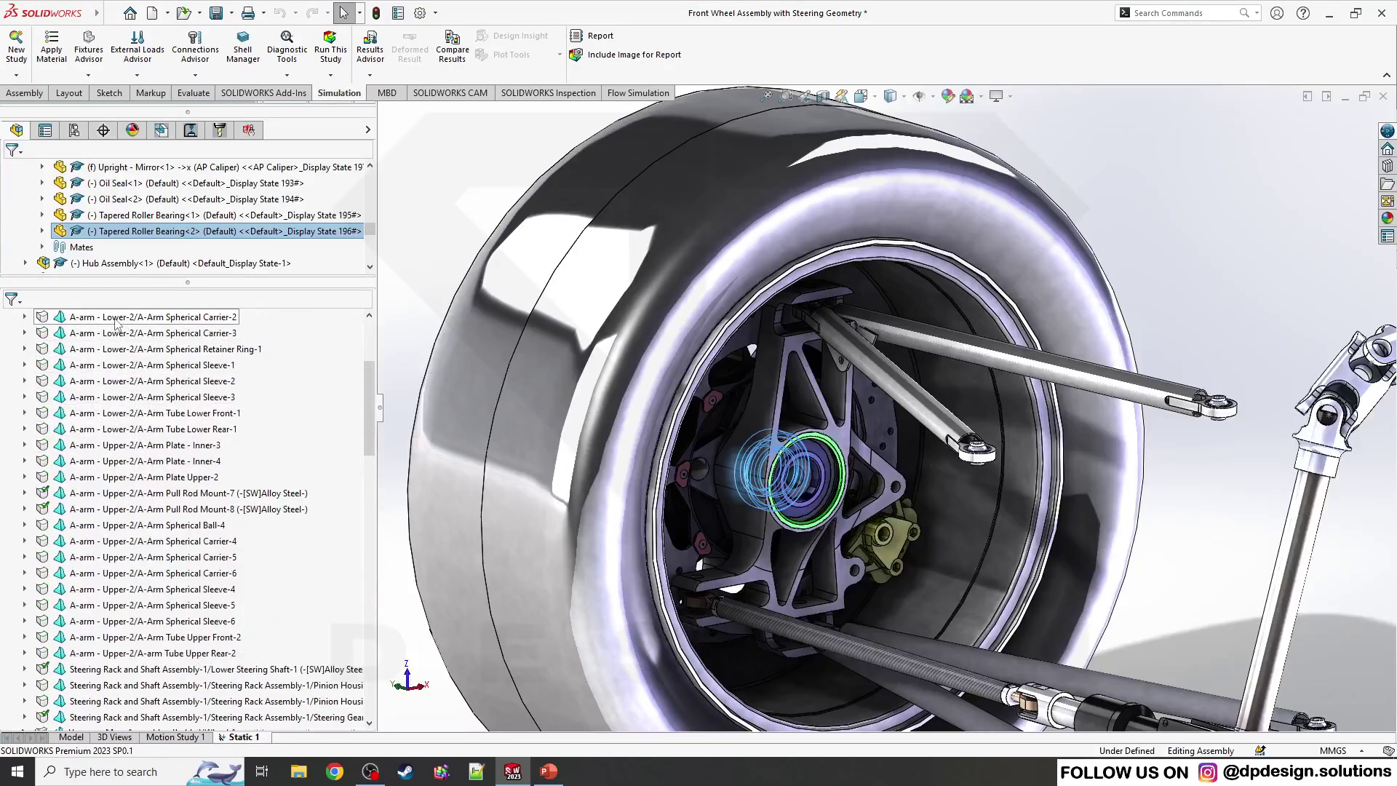
pyautogui.scroll(4, 116, 324)
pyautogui.keyDown('shift'); pyautogui.click(120, 350); pyautogui.keyUp('shift')
pyautogui.rightClick(120, 350)
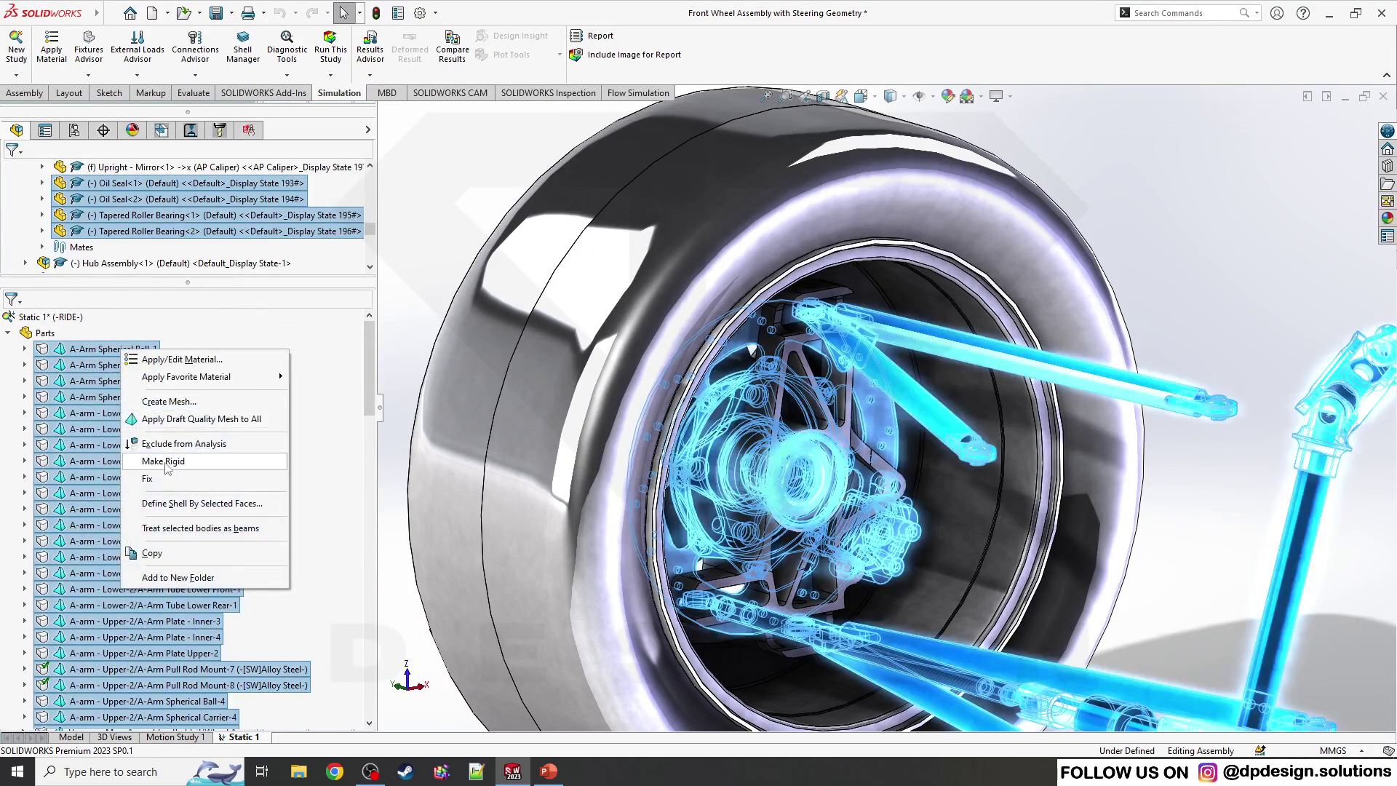
pyautogui.click(222, 465)
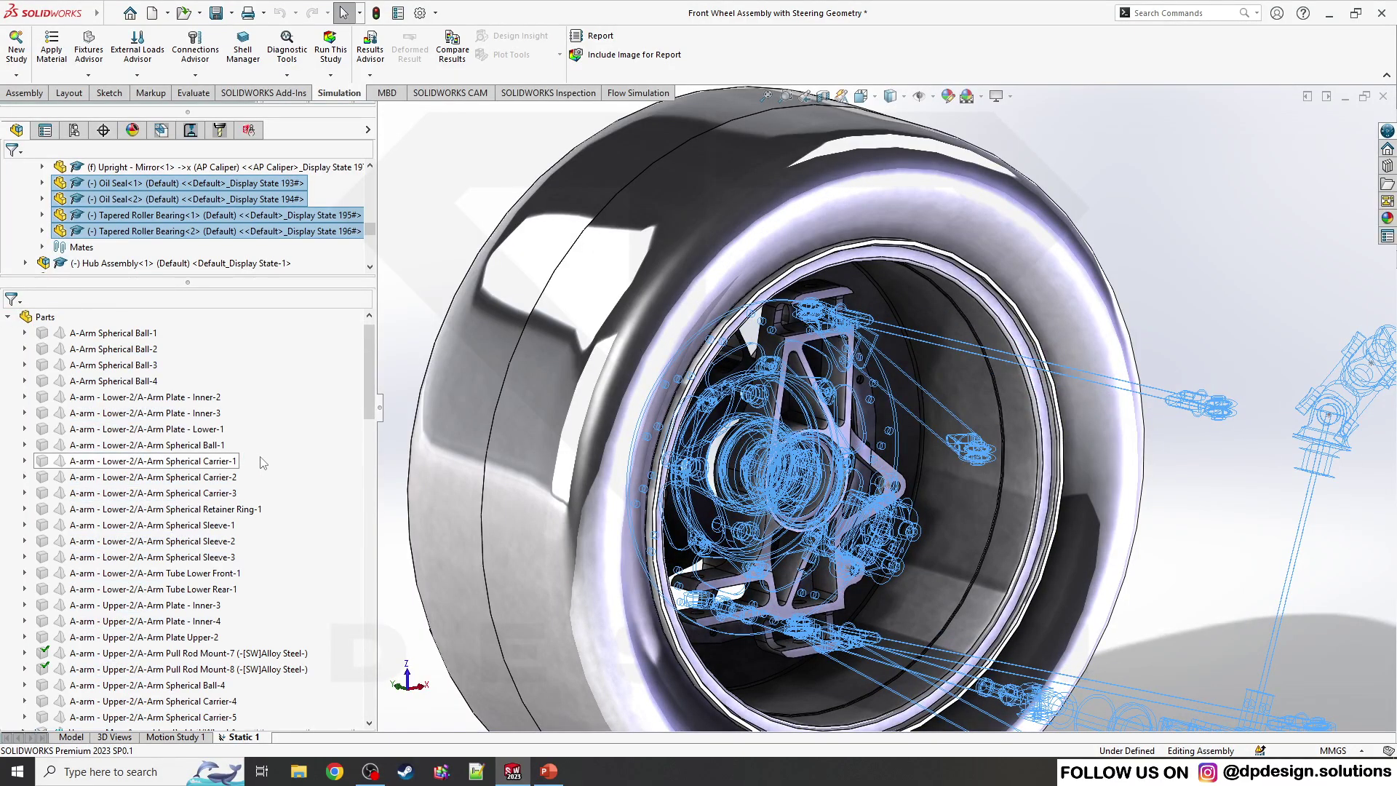
pyautogui.scroll(-15, 263, 463)
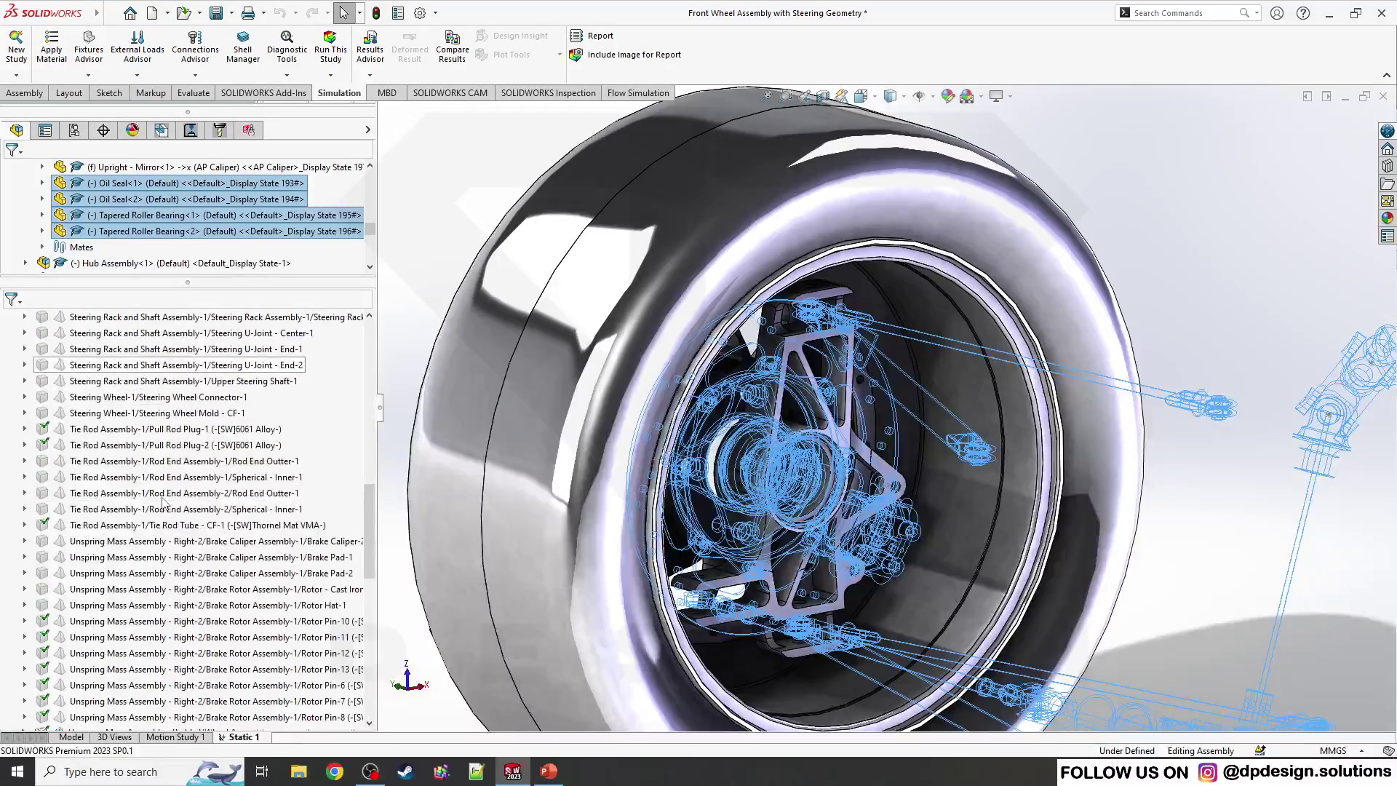
# Exclude from the analysis the wheel assembly parts listed below the upright, from Tire-1 through Wheel Shell - Outer-1.
pyautogui.scroll(-5, 162, 502)
pyautogui.click(128, 557)
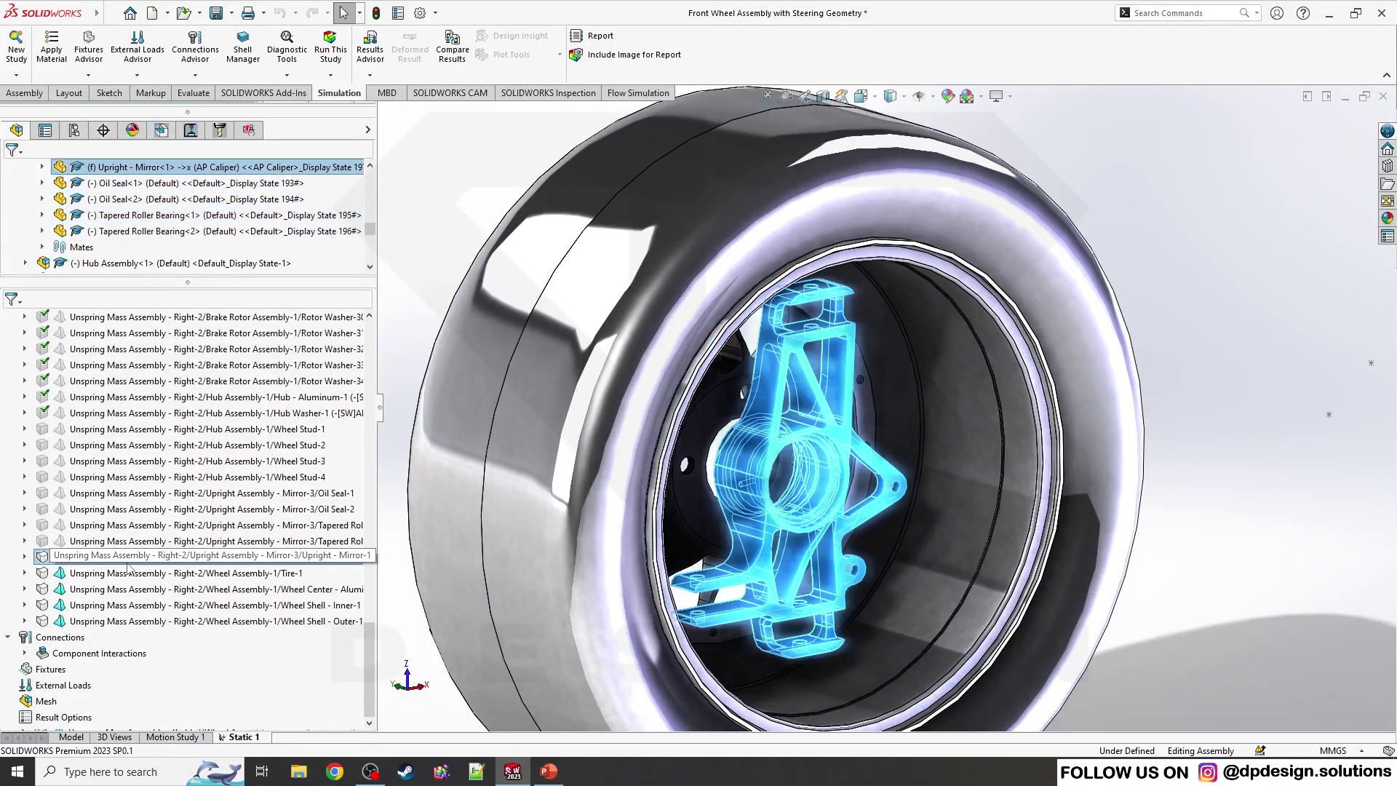
pyautogui.keyDown('shift'); pyautogui.click(120, 588); pyautogui.keyUp('shift')
pyautogui.keyDown('shift'); pyautogui.click(128, 621); pyautogui.keyUp('shift')
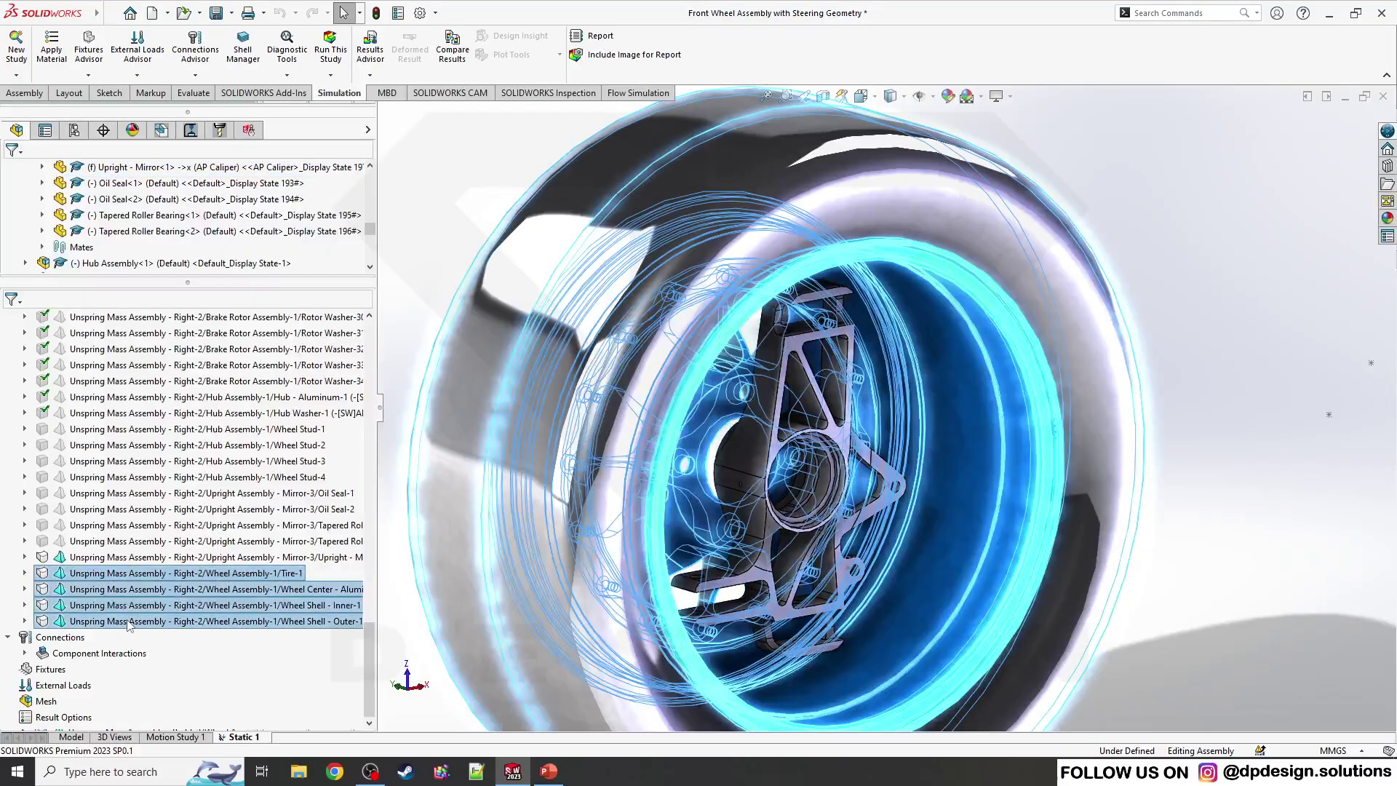
pyautogui.rightClick(152, 617)
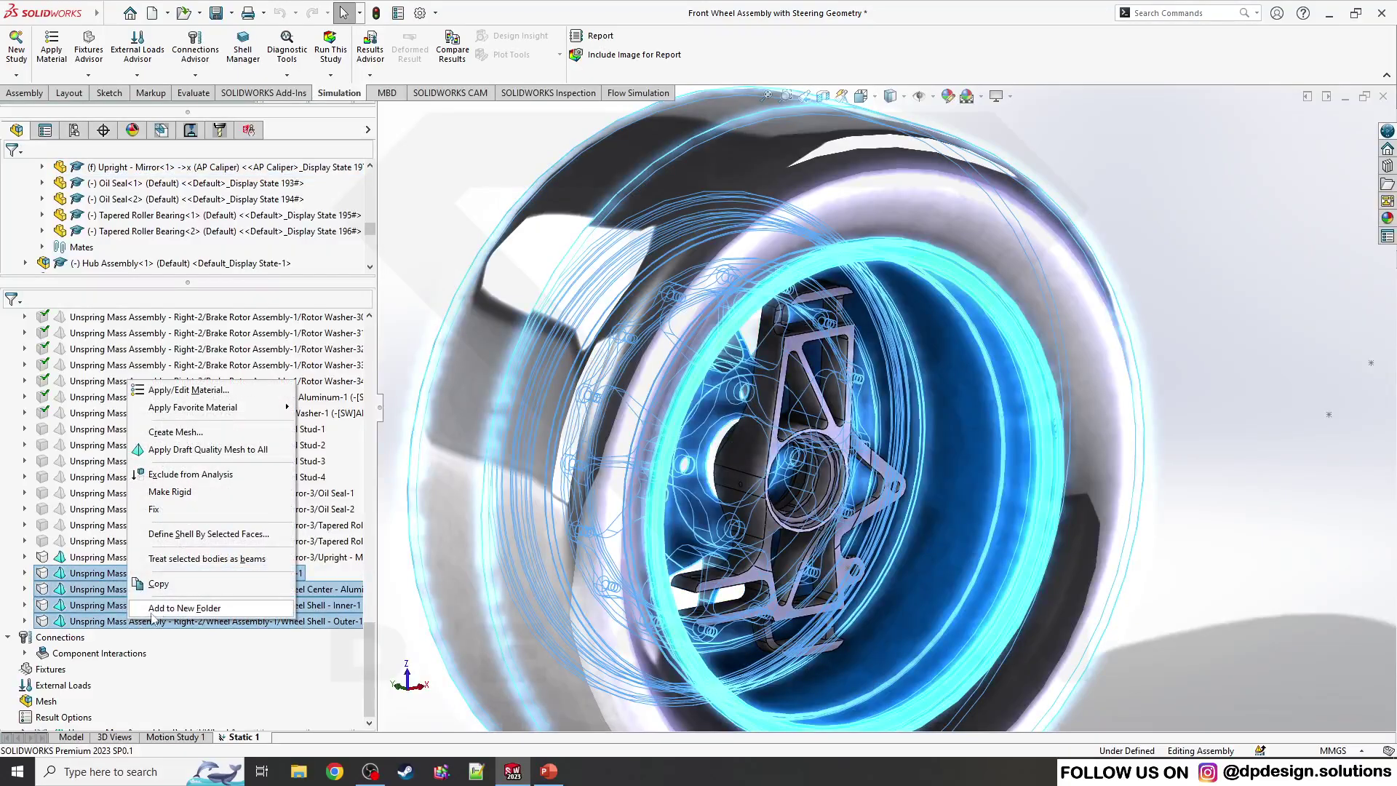
pyautogui.click(204, 475)
pyautogui.scroll(4, 885, 423)
pyautogui.click(1022, 468)
pyautogui.scroll(-5, 868, 430)
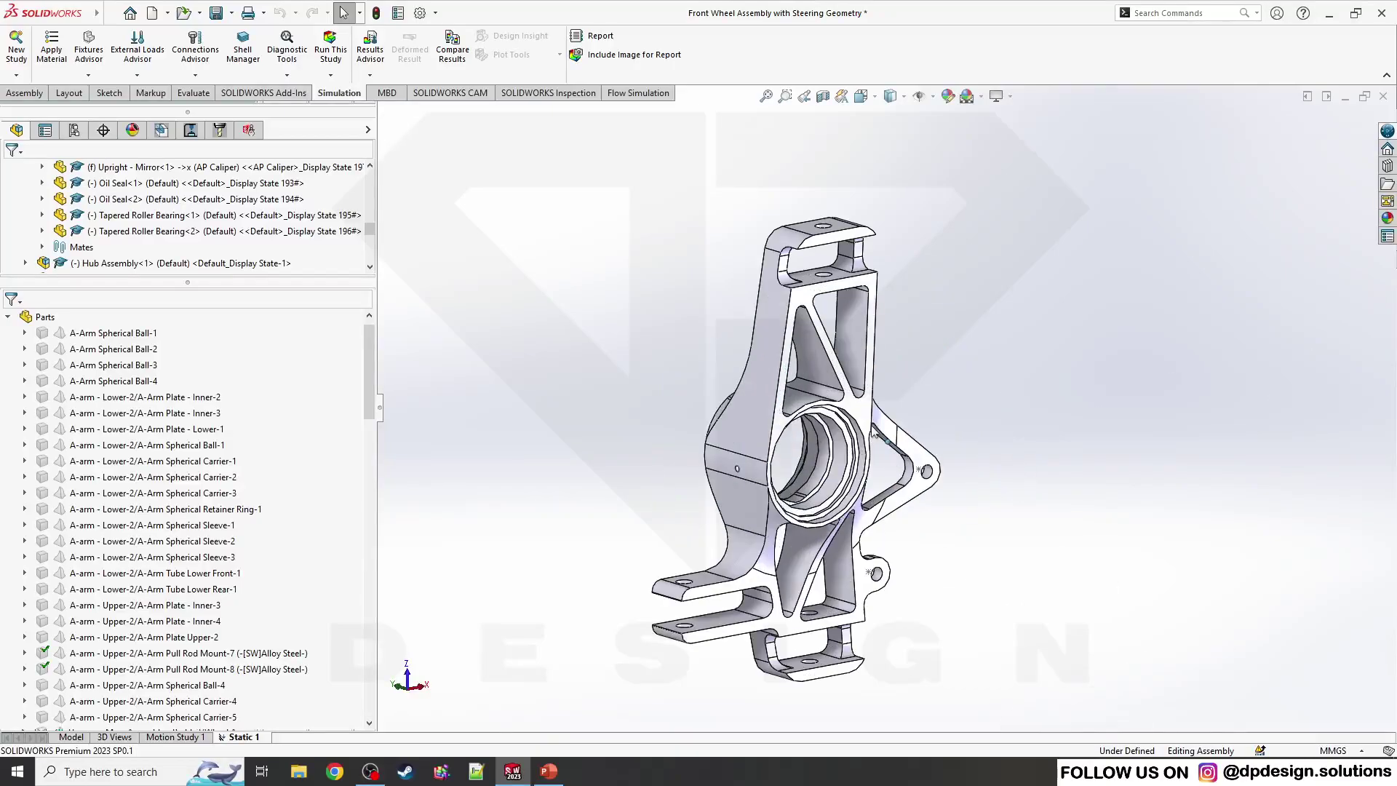
# Apply the aluminium alloy 7075-T6 (SN) from the material library to the parts in the static study.
pyautogui.moveTo(855, 455); pyautogui.dragTo(929, 516, button='middle')
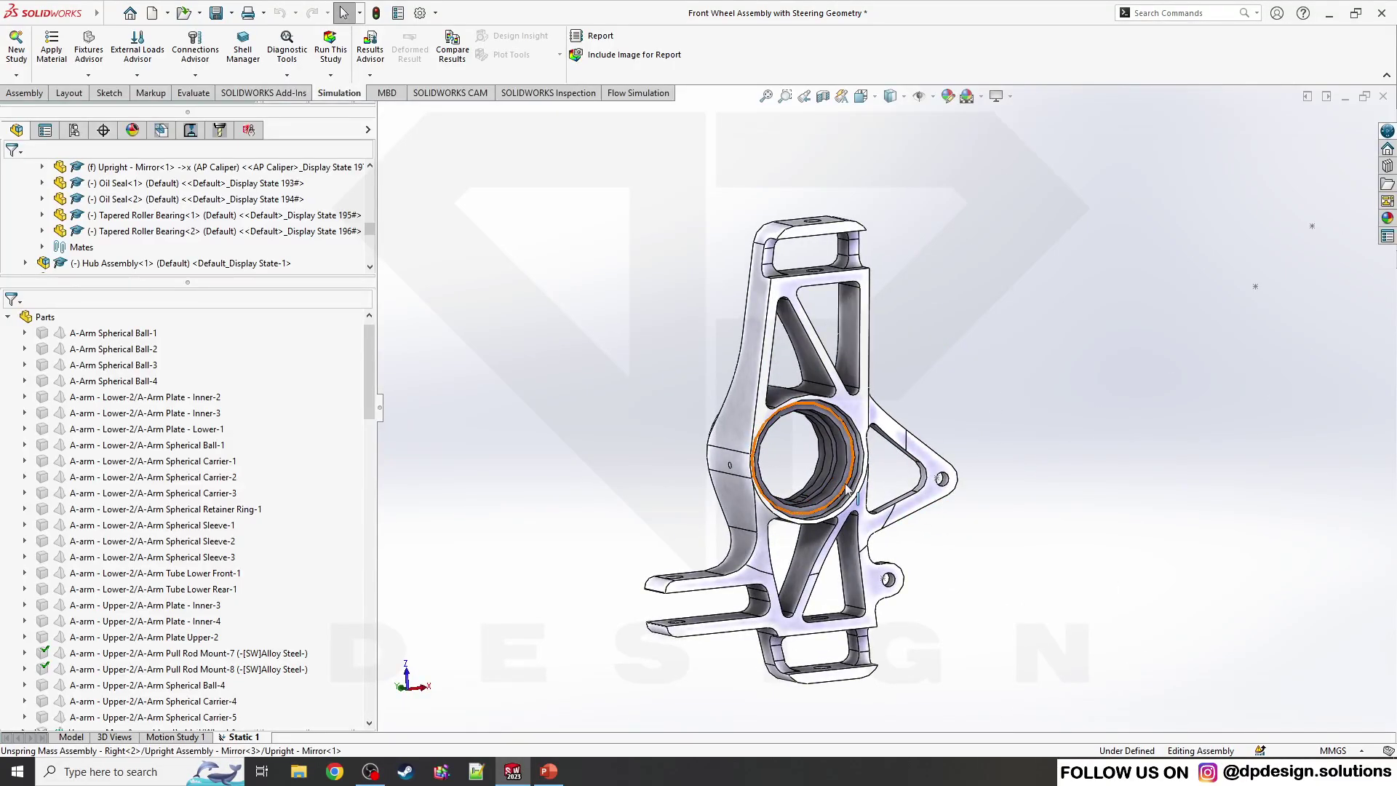
pyautogui.moveTo(846, 489); pyautogui.dragTo(860, 528, button='middle')
pyautogui.scroll(-18, 247, 531)
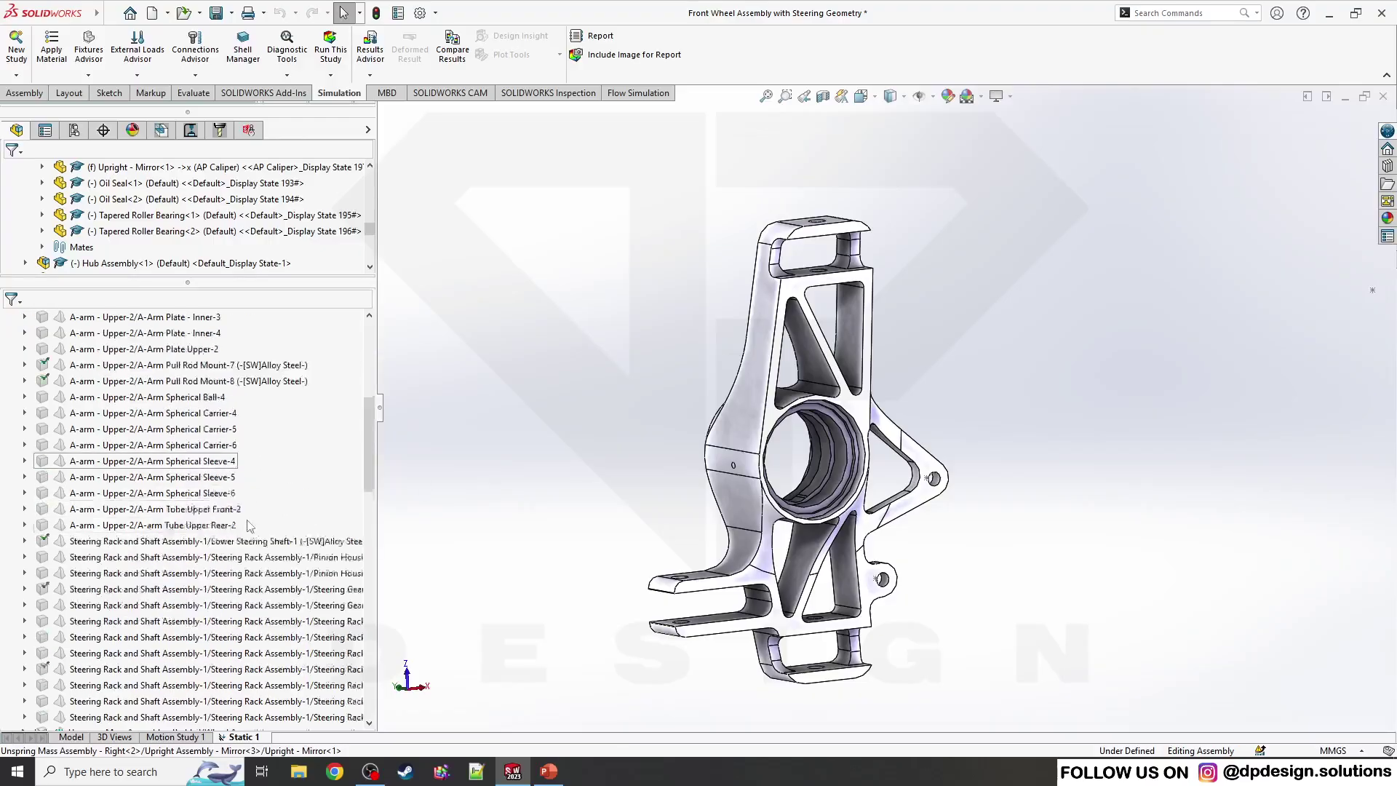
pyautogui.click(52, 49)
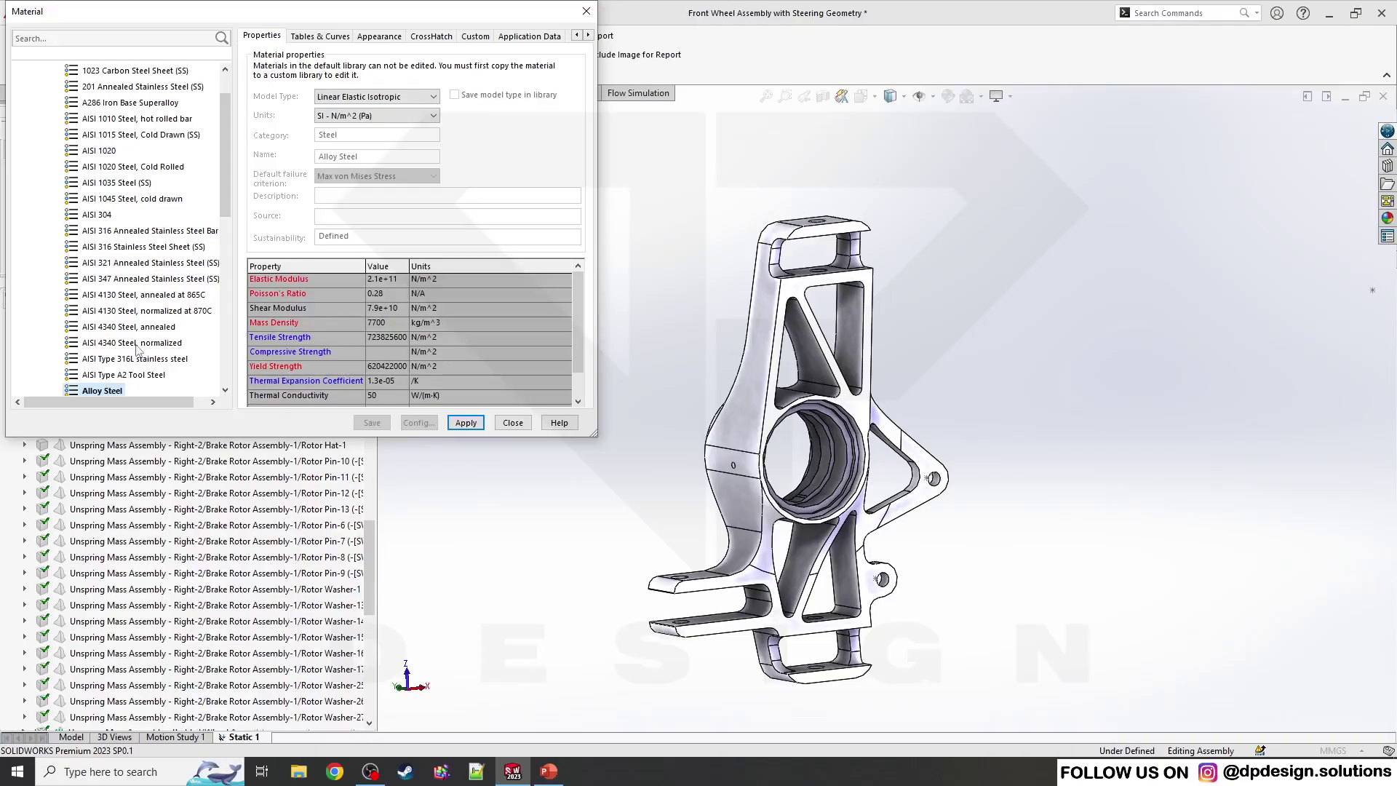
pyautogui.scroll(1, 136, 350)
pyautogui.scroll(-6, 151, 297)
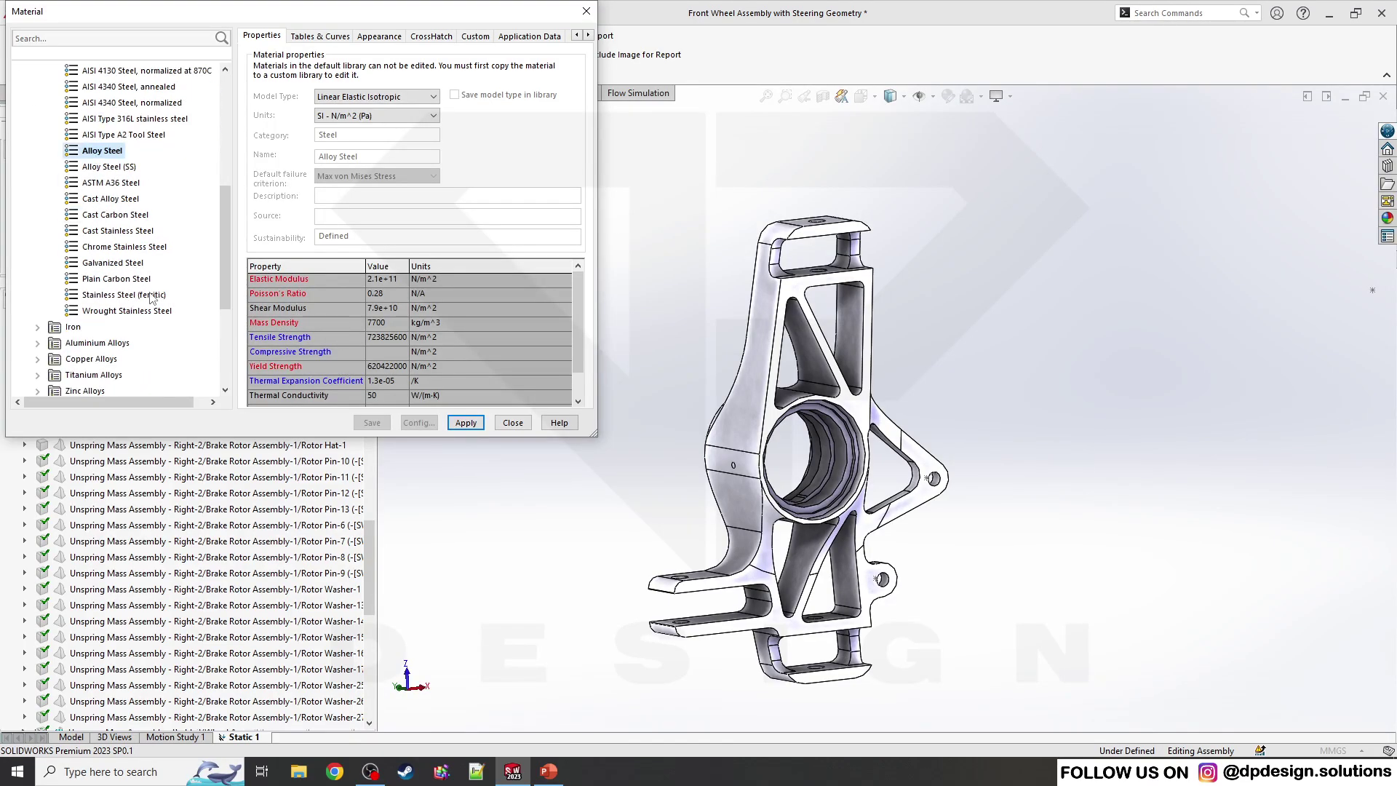
pyautogui.scroll(-2, 151, 297)
pyautogui.click(43, 280)
pyautogui.scroll(-3, 113, 301)
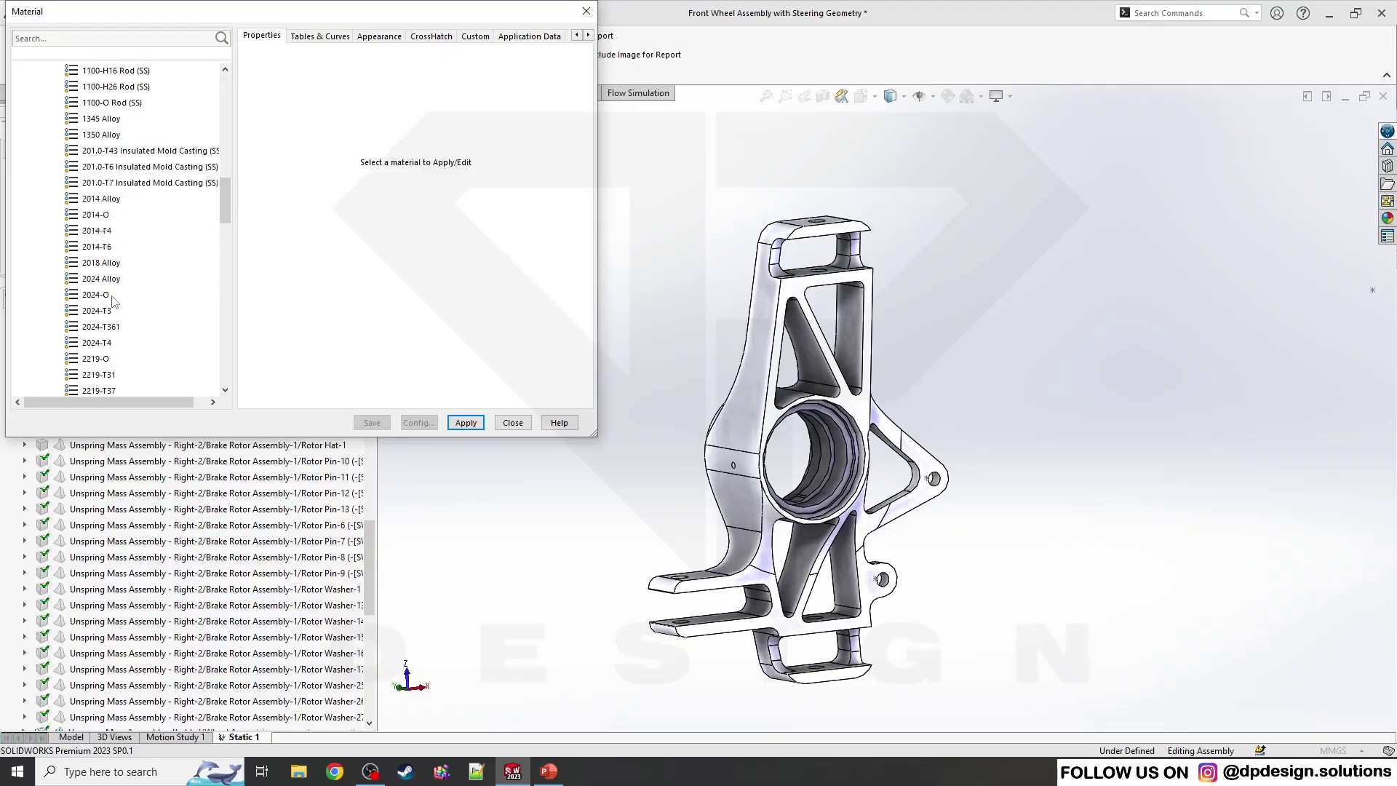
pyautogui.scroll(-20, 113, 300)
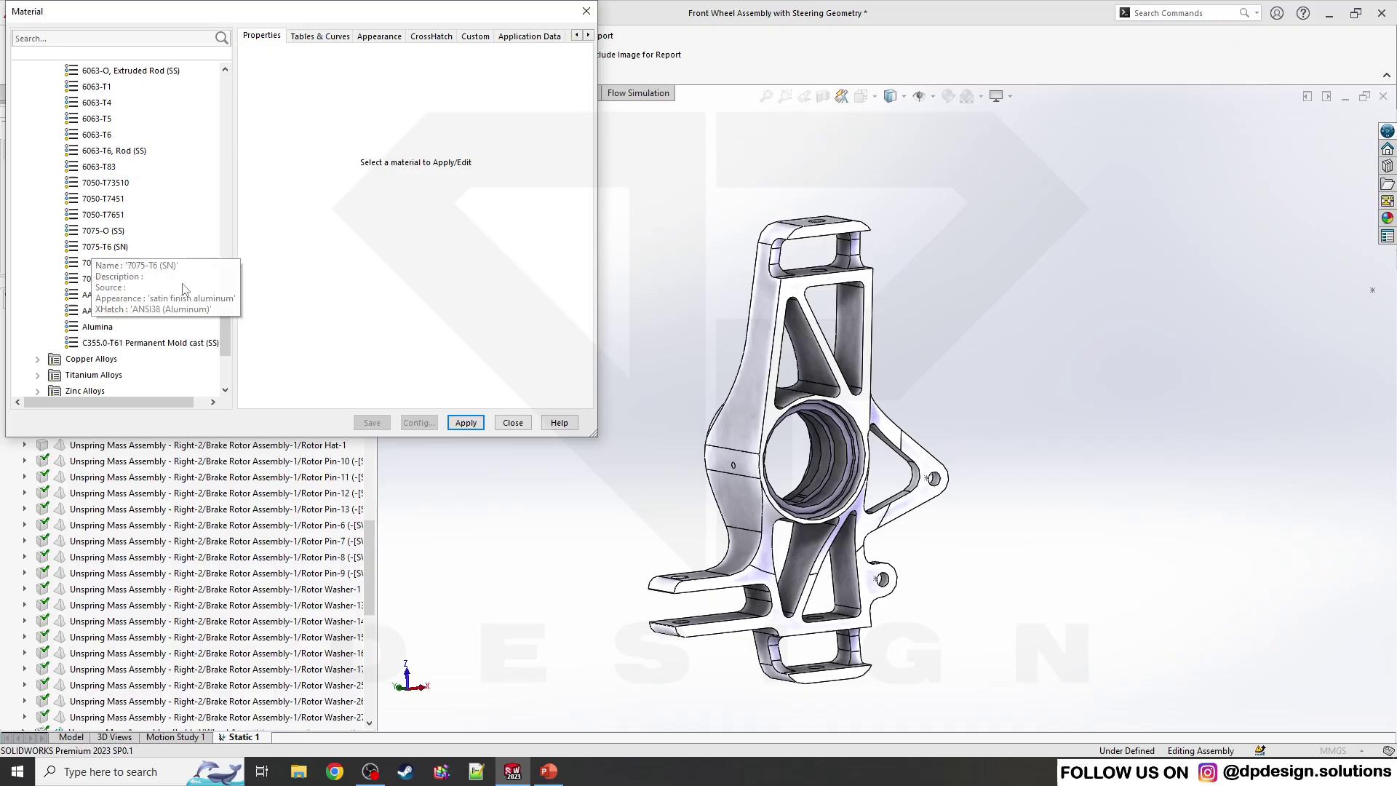
pyautogui.click(109, 247)
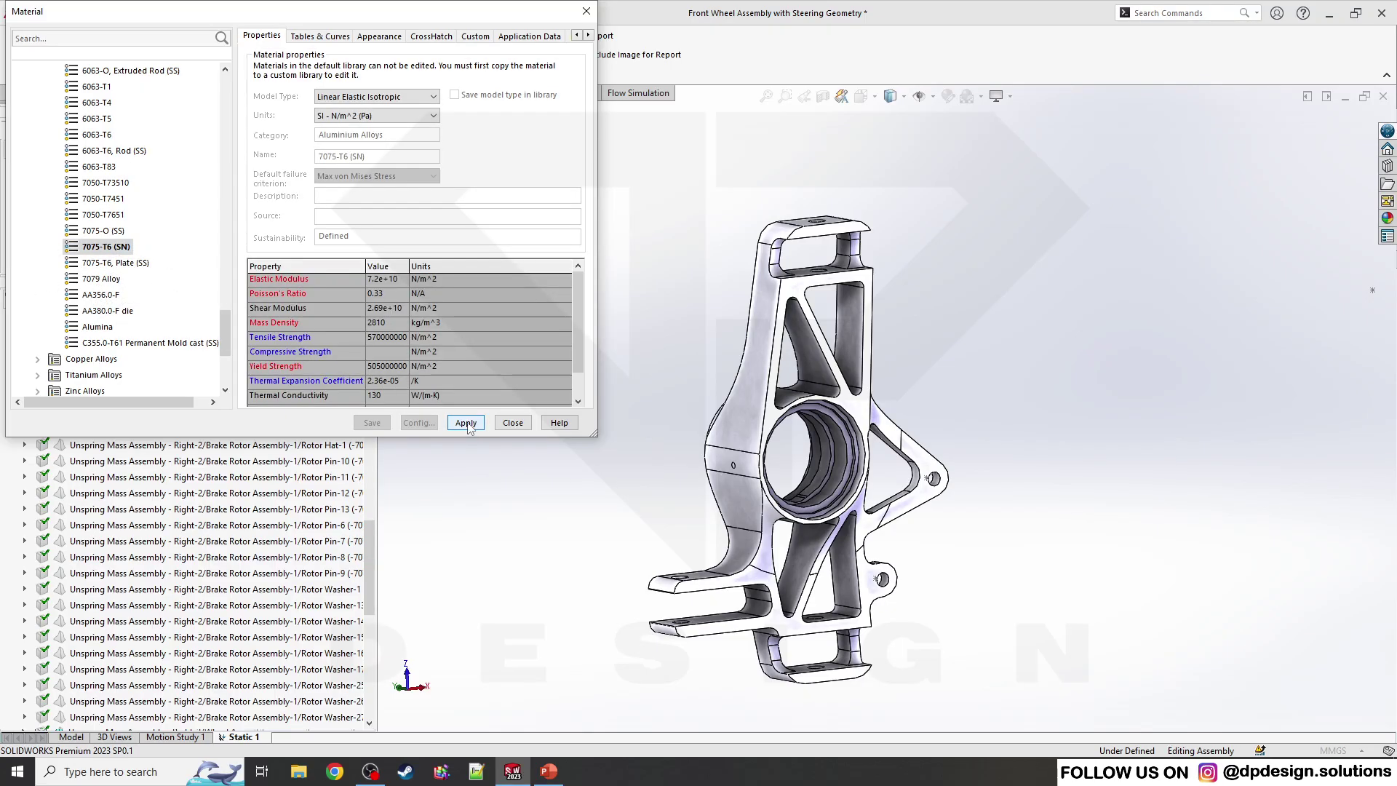
pyautogui.click(513, 423)
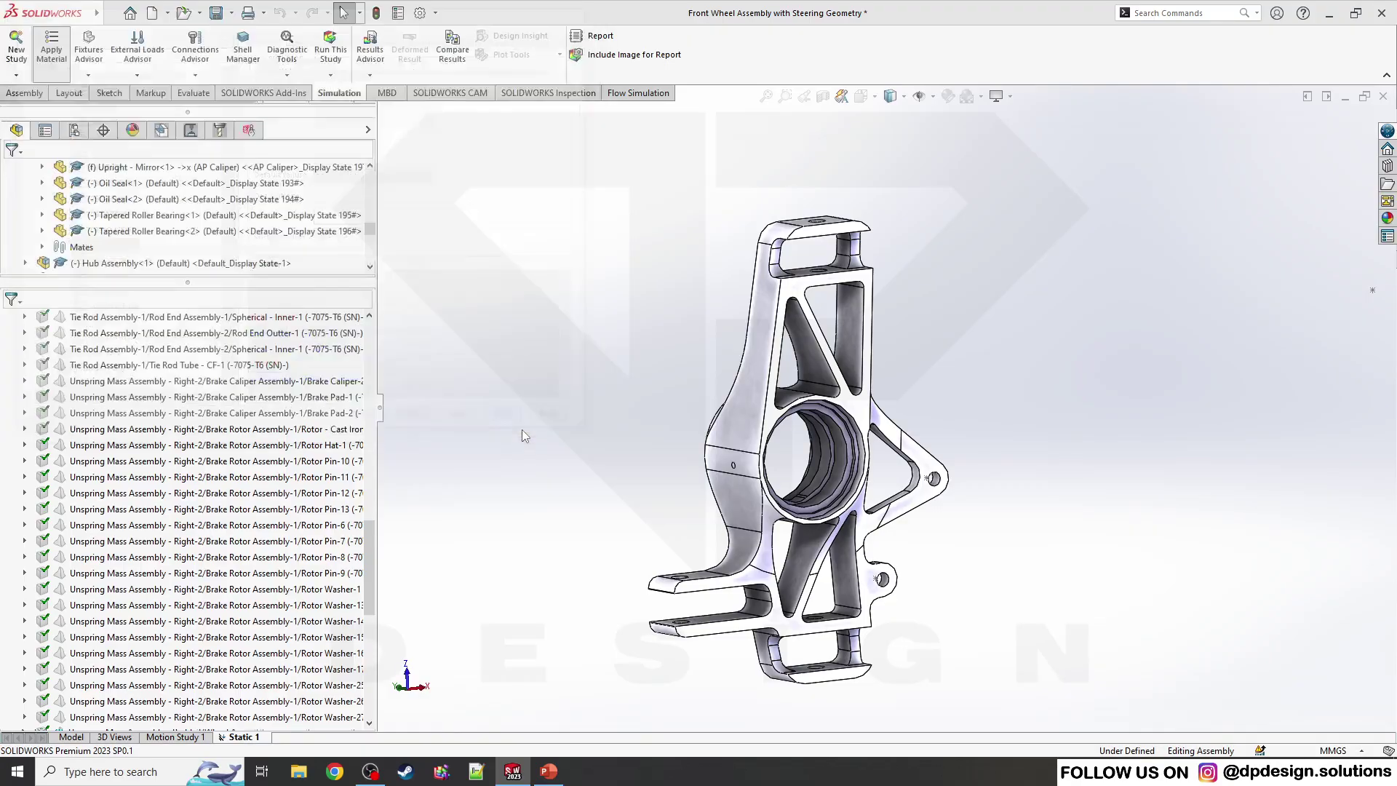
# Check the material details assigned to the upright in the study's parts list.
pyautogui.scroll(-3, 167, 560)
pyautogui.rightClick(166, 559)
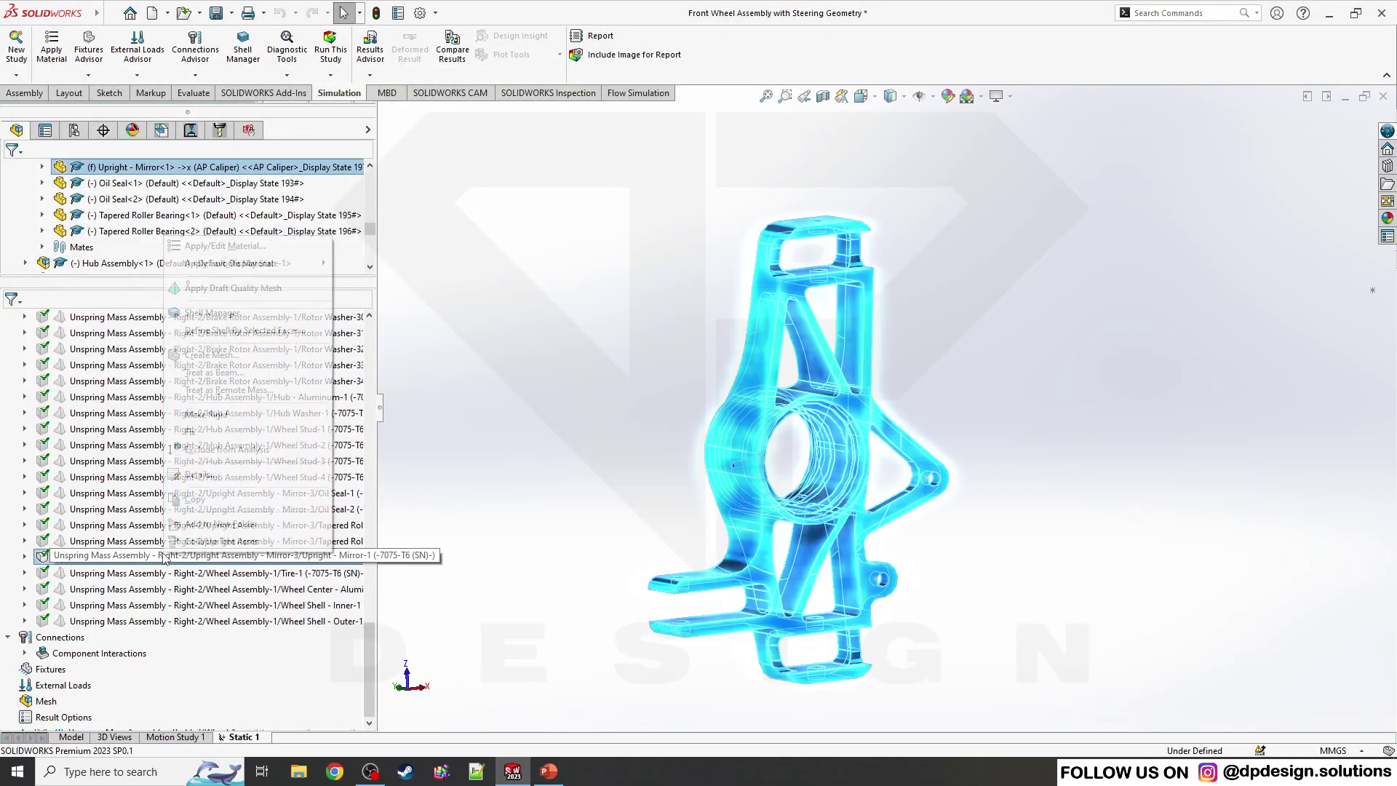
pyautogui.click(277, 475)
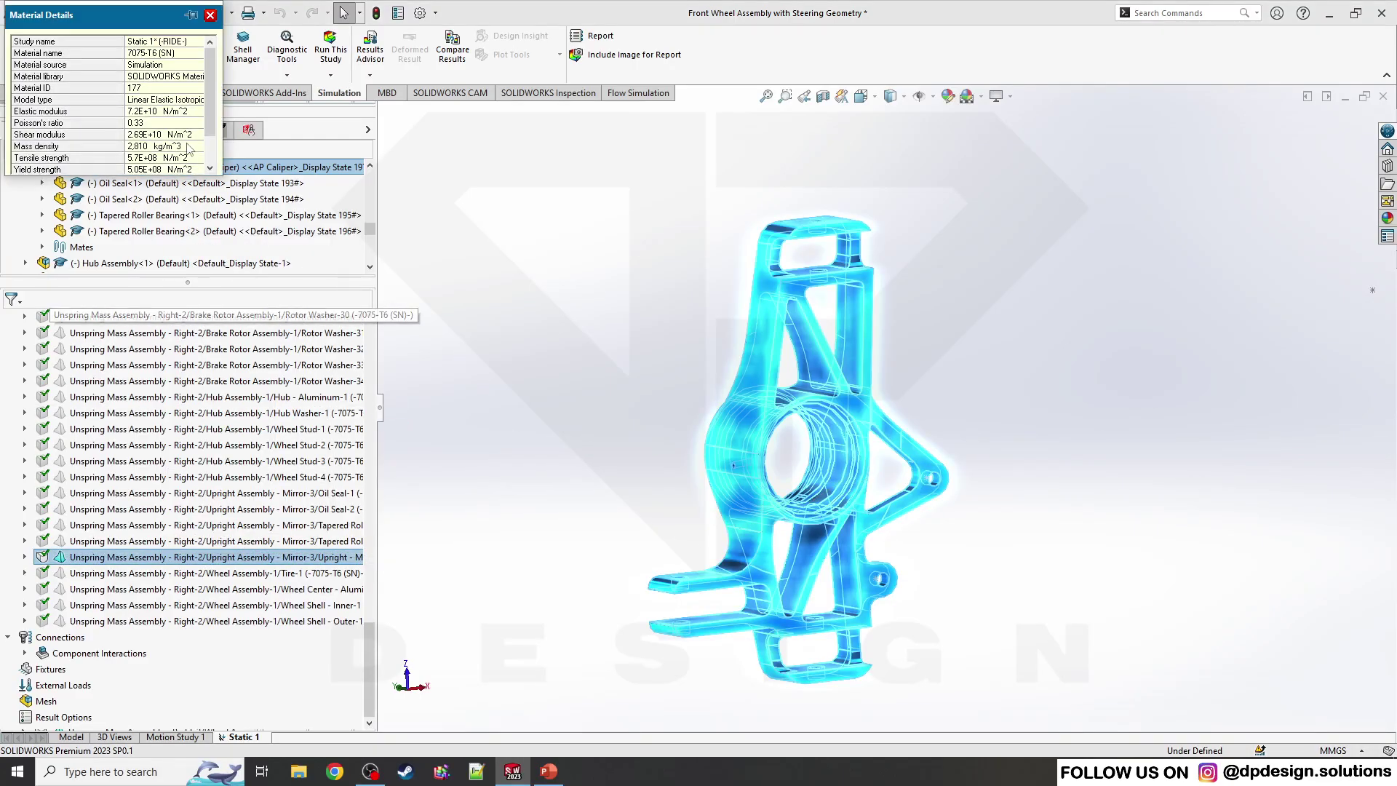
pyautogui.moveTo(220, 176); pyautogui.dragTo(354, 318)
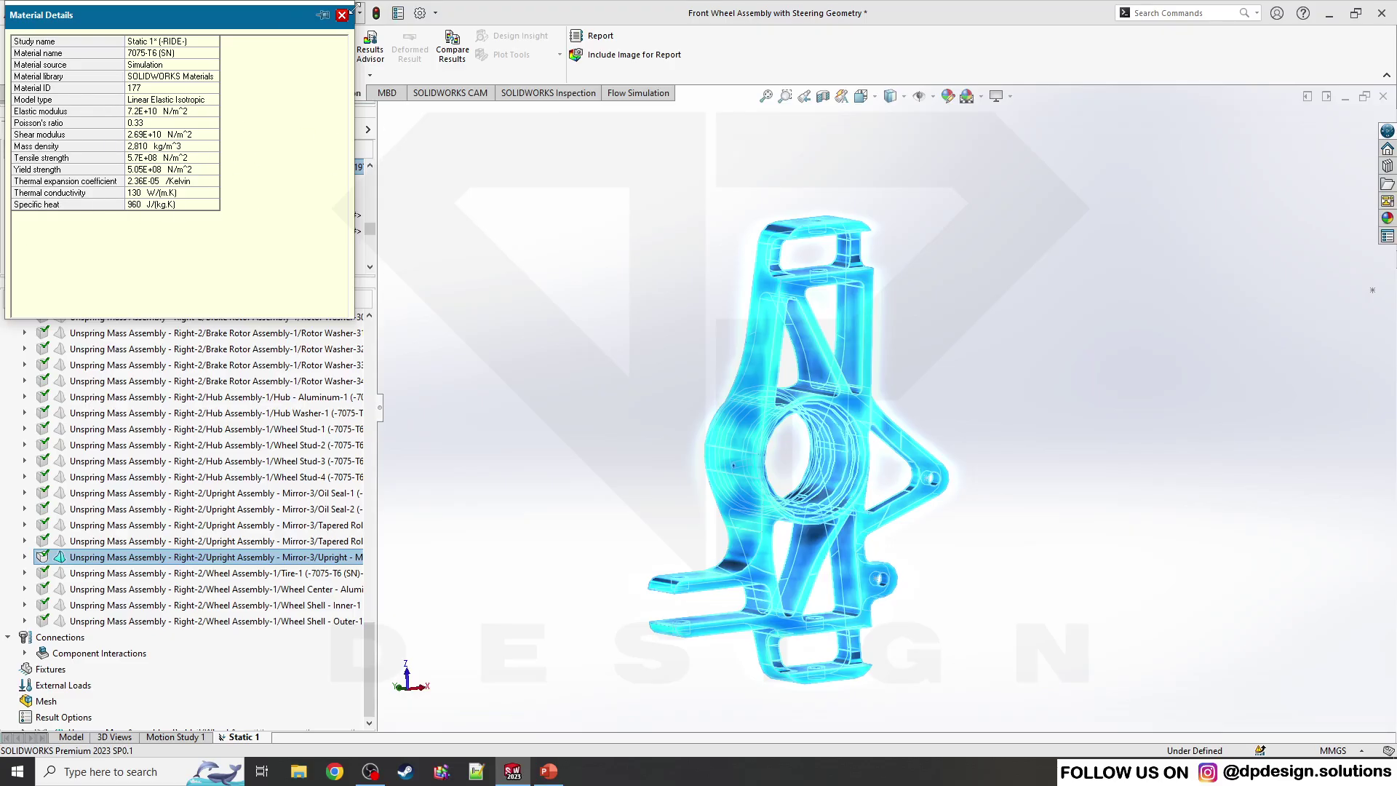
pyautogui.click(343, 15)
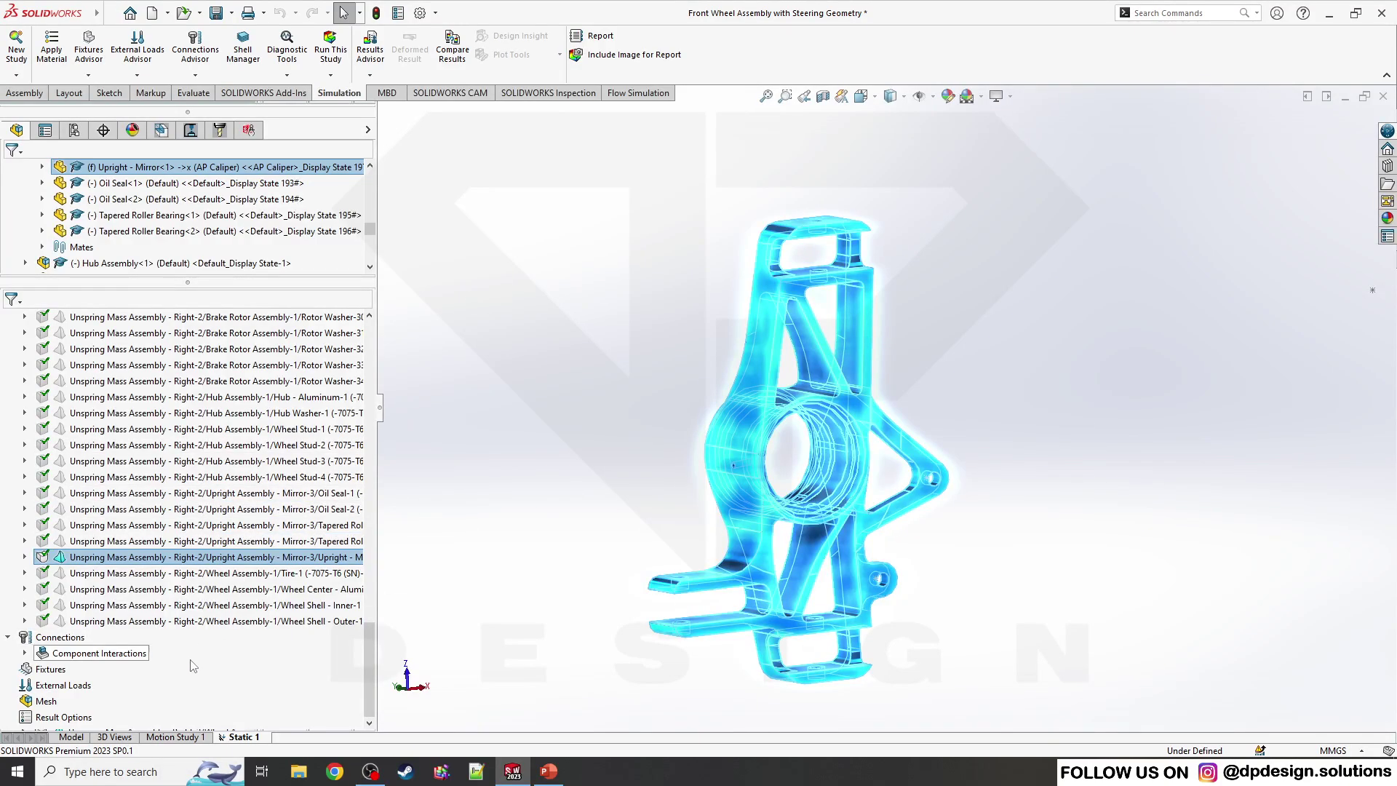
pyautogui.click(49, 672)
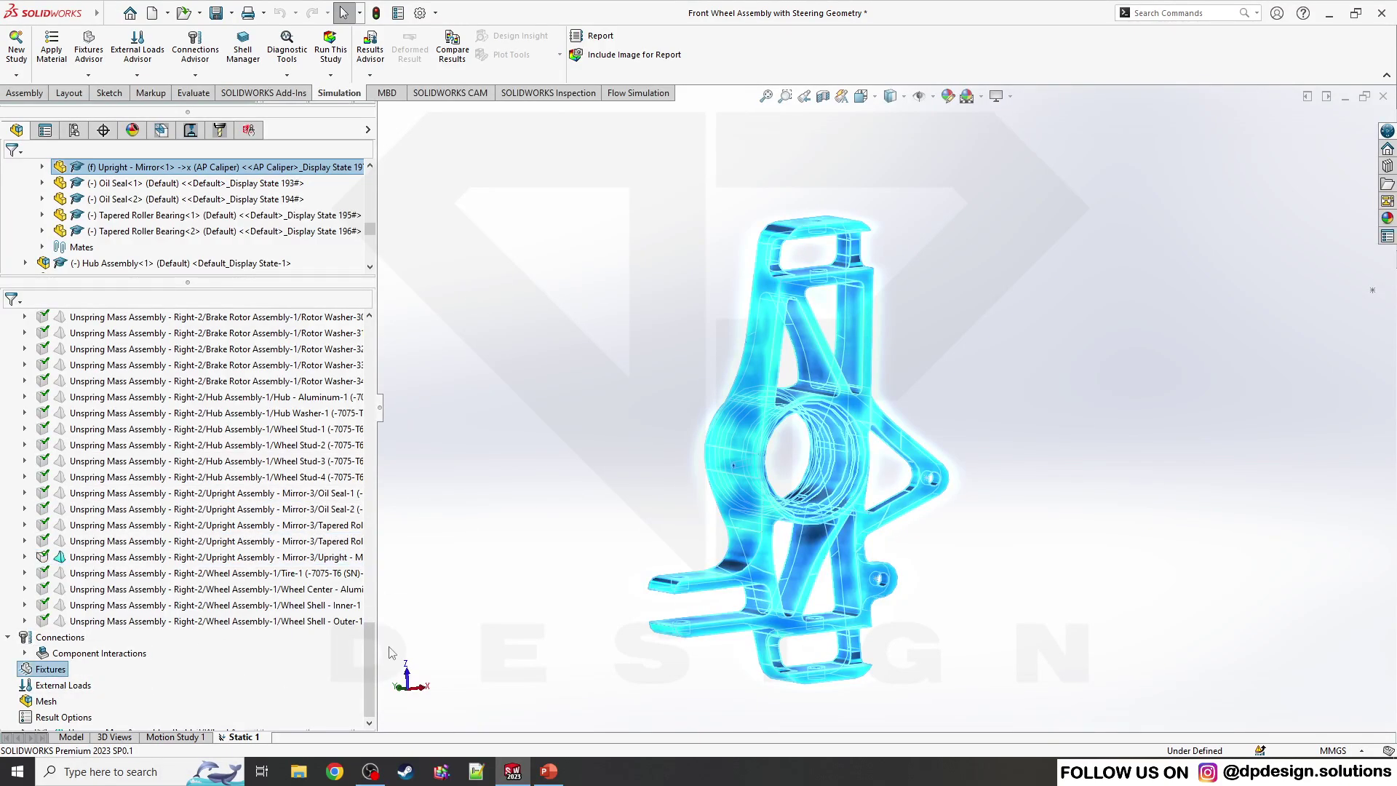
pyautogui.click(551, 524)
pyautogui.scroll(-3, 818, 266)
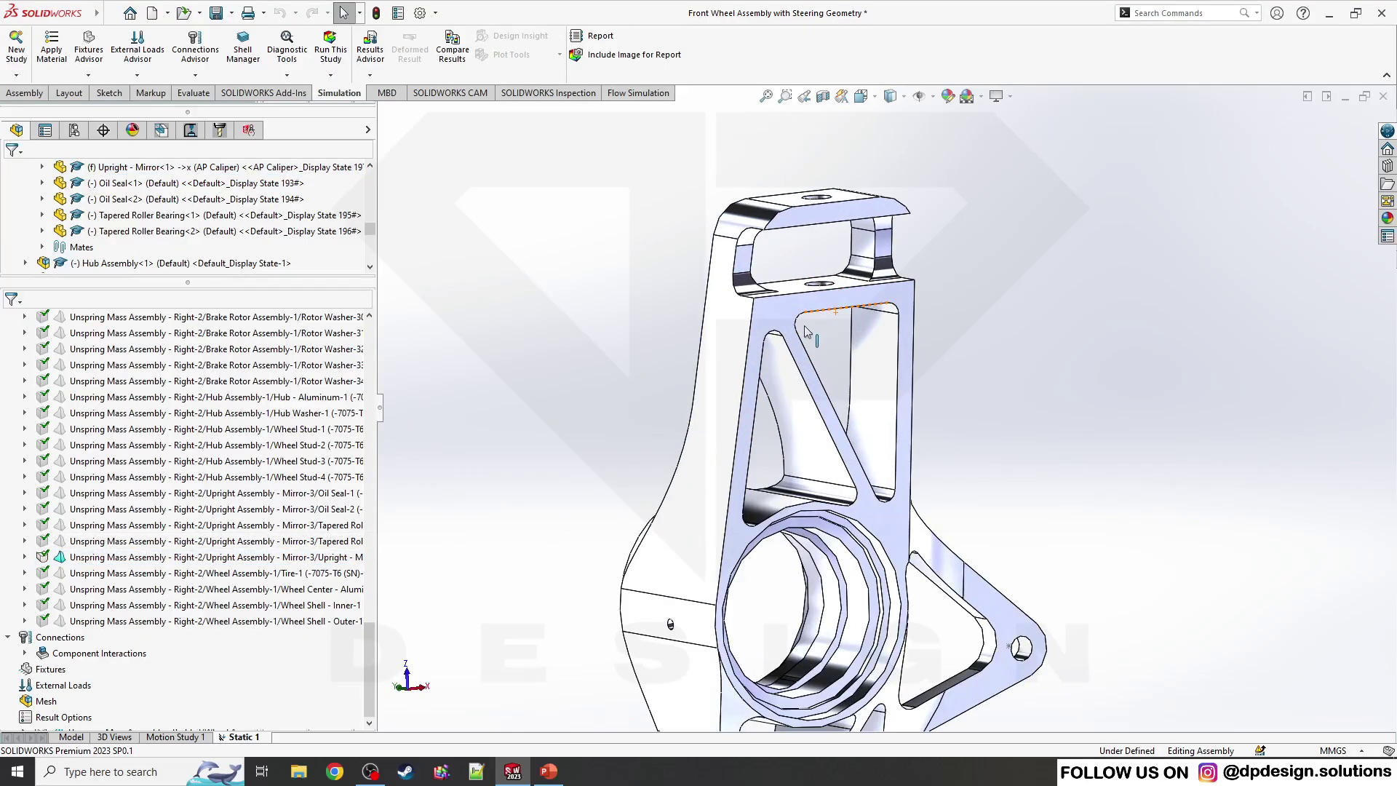
pyautogui.scroll(6, 806, 331)
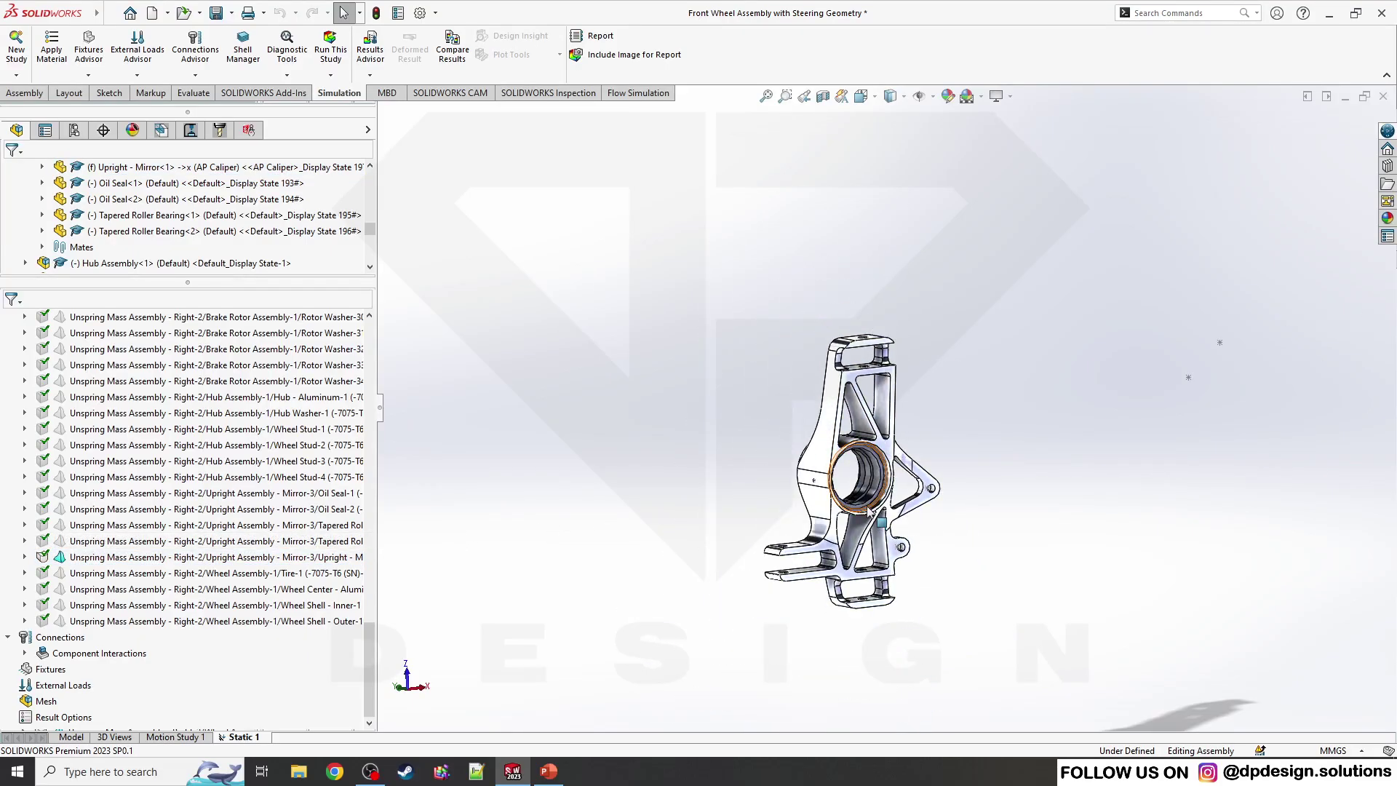
pyautogui.scroll(-3, 870, 512)
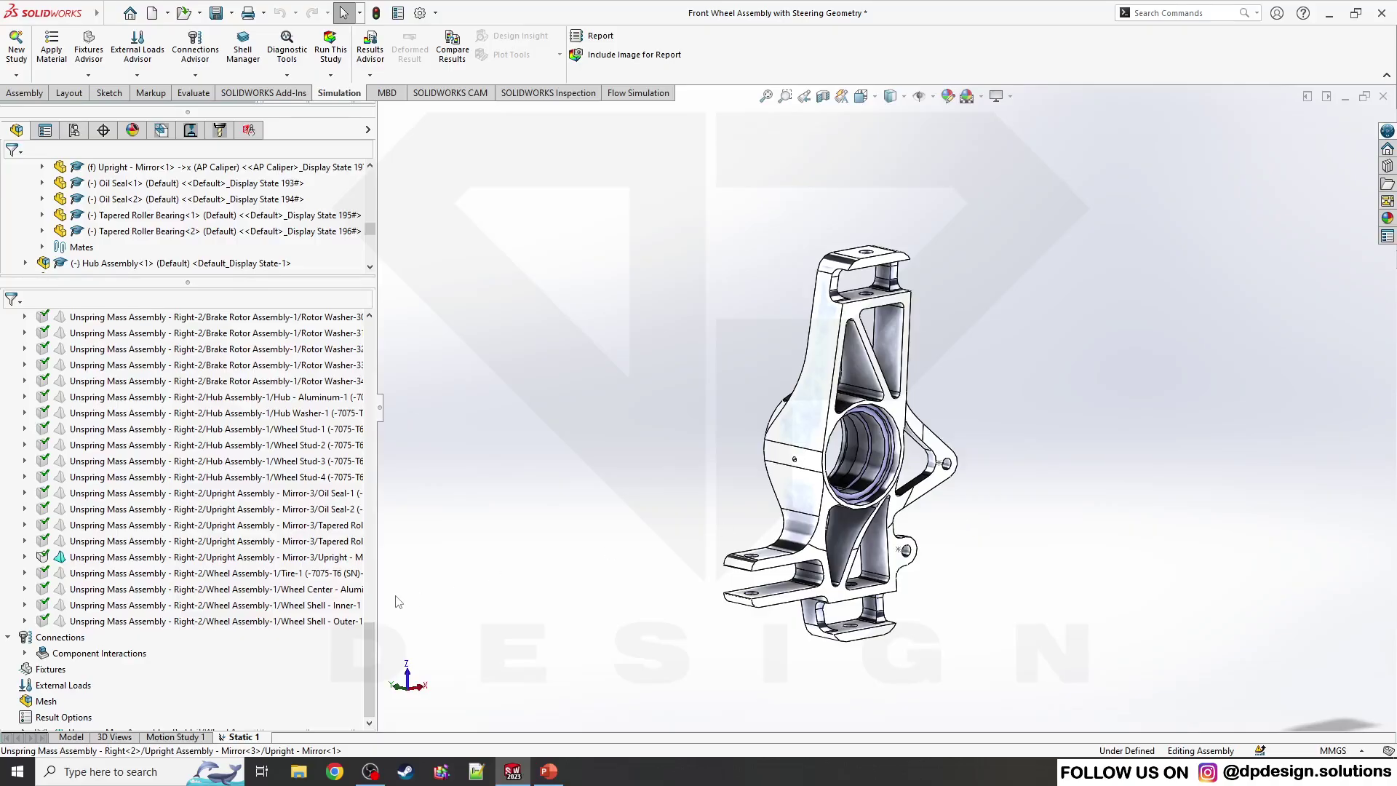
# Add a force load to the study and select the two hole faces in the upright's upper bracket.
pyautogui.rightClick(54, 686)
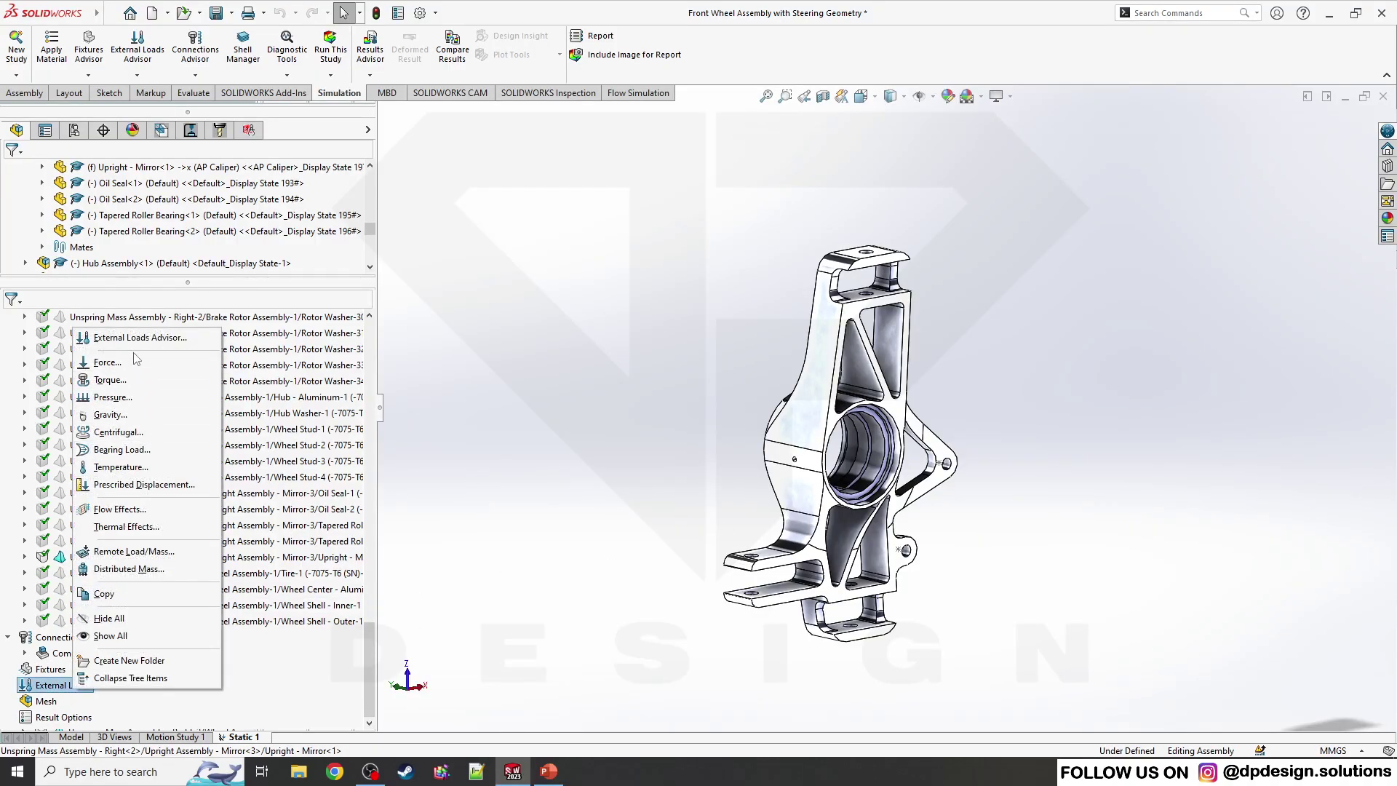
pyautogui.click(135, 359)
pyautogui.scroll(-5, 877, 273)
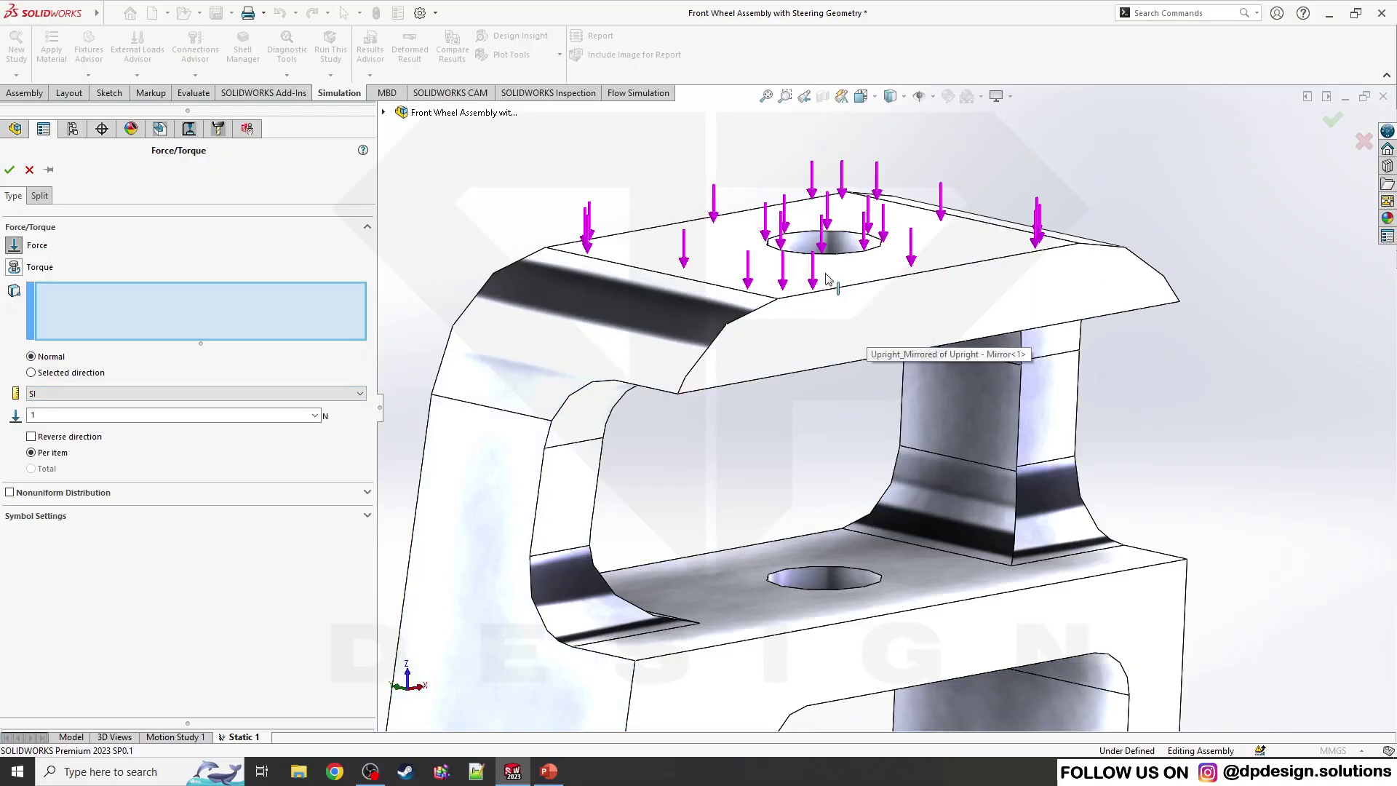
pyautogui.click(818, 245)
pyautogui.click(836, 575)
pyautogui.scroll(8, 900, 522)
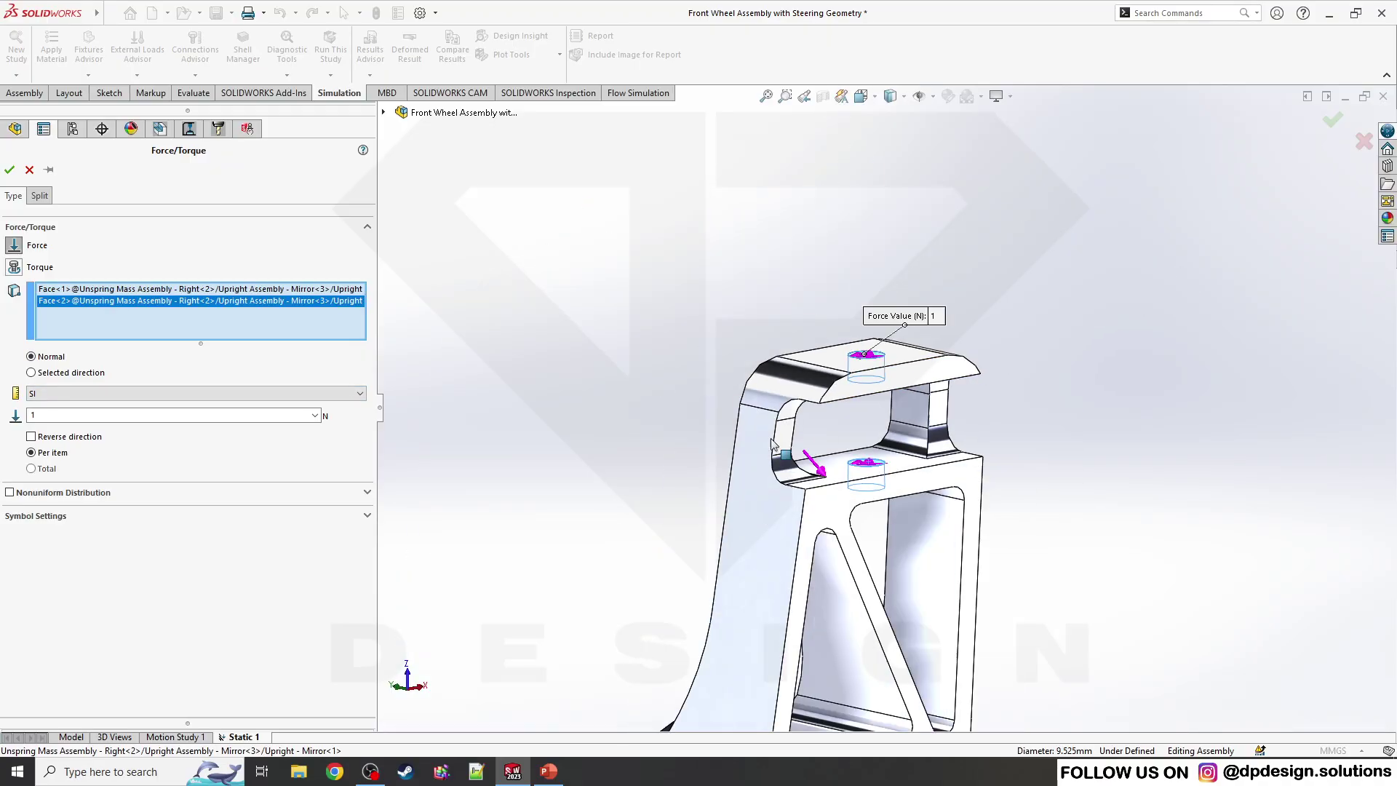
# Add the two hole faces in the upright's lower bracket to the force load's selection.
pyautogui.scroll(-2, 900, 522)
pyautogui.scroll(-5, 815, 502)
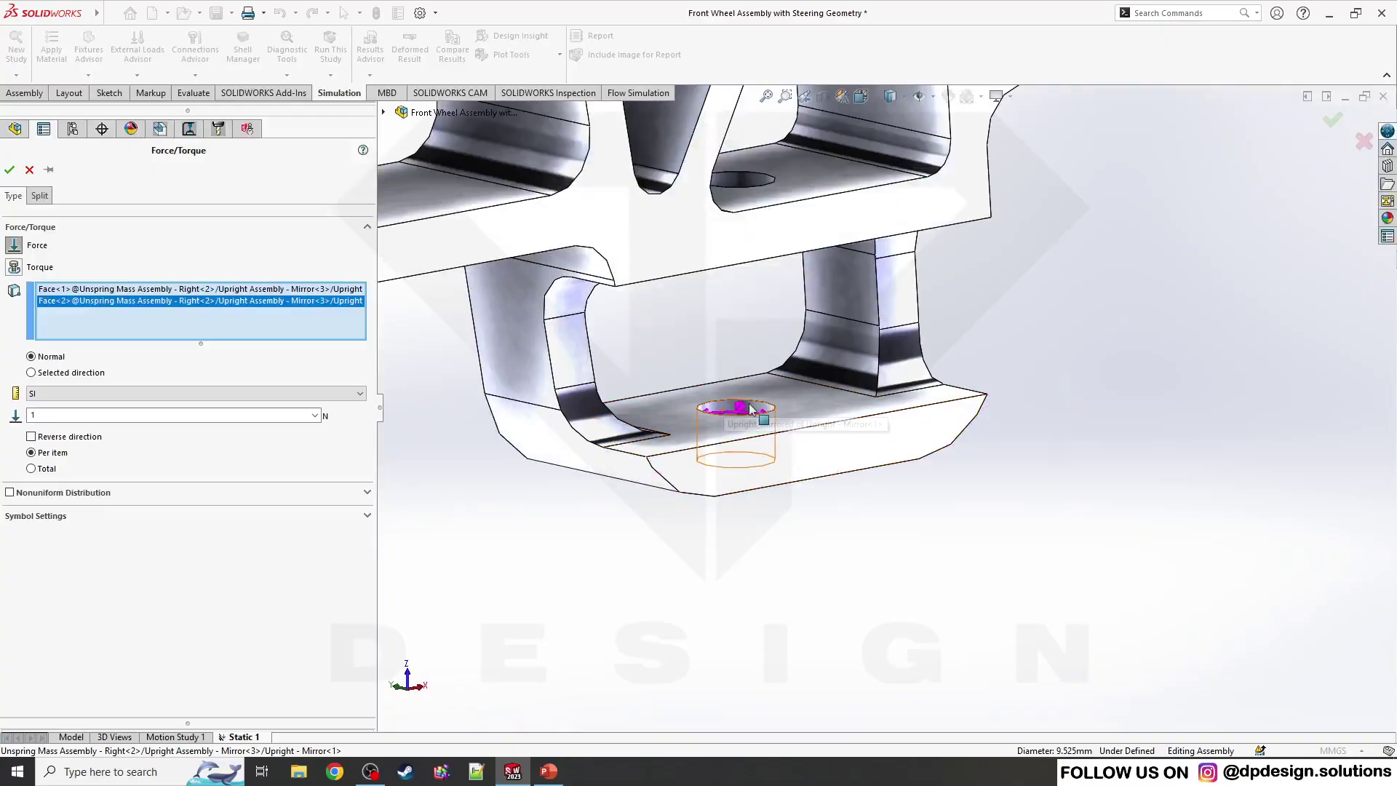
pyautogui.click(726, 406)
pyautogui.moveTo(726, 406); pyautogui.dragTo(754, 326, button='middle')
pyautogui.scroll(4, 758, 478)
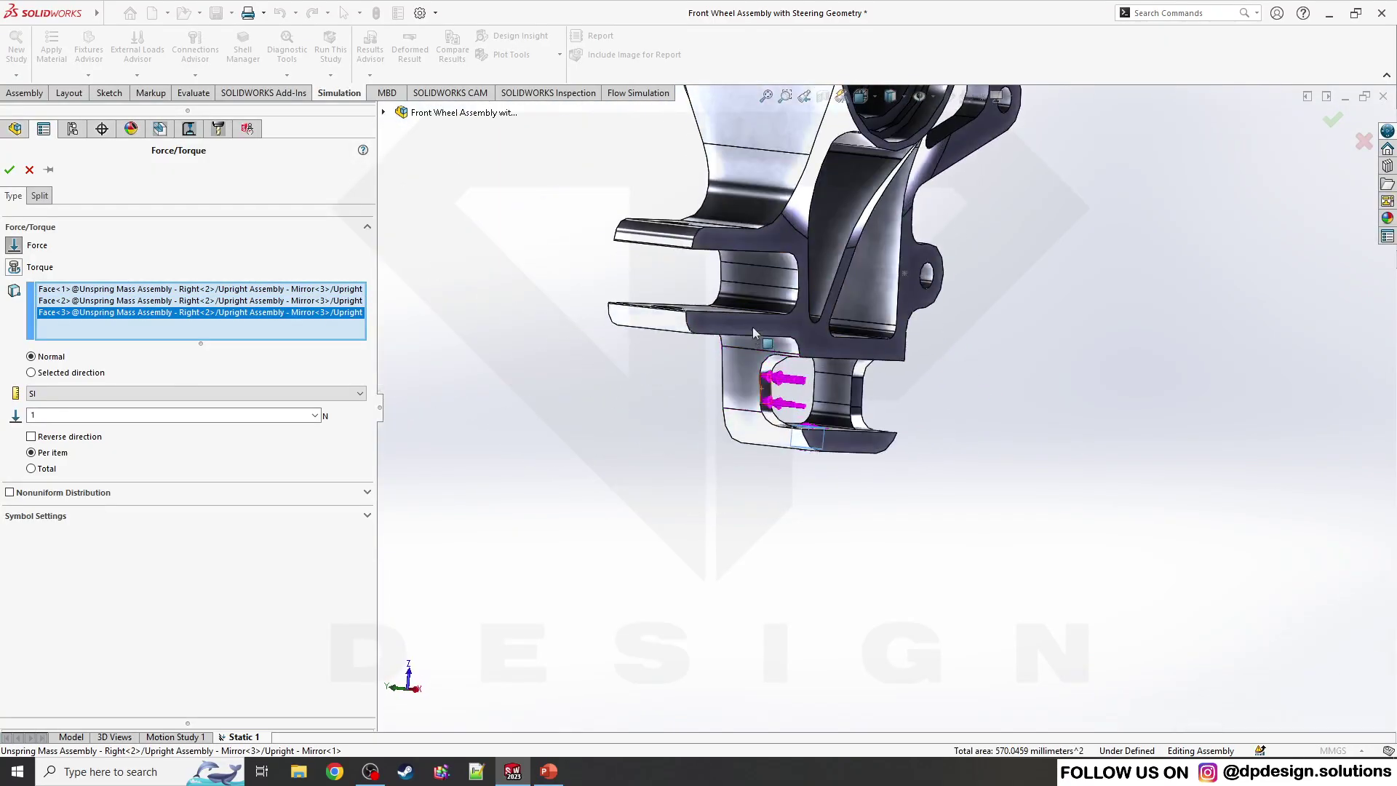
pyautogui.scroll(7, 773, 334)
pyautogui.scroll(-4, 845, 264)
pyautogui.moveTo(915, 434); pyautogui.dragTo(808, 441, button='middle')
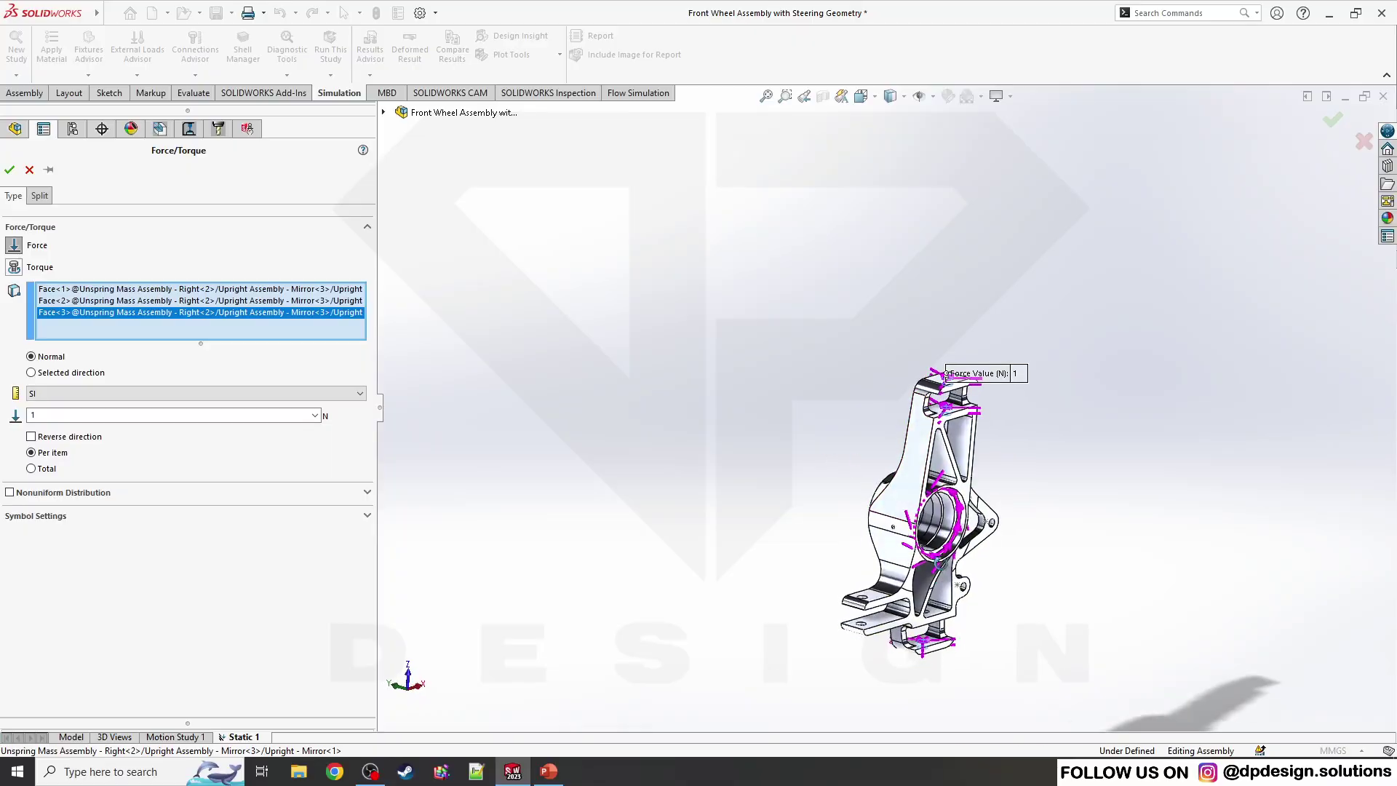
pyautogui.scroll(-8, 950, 651)
pyautogui.click(797, 213)
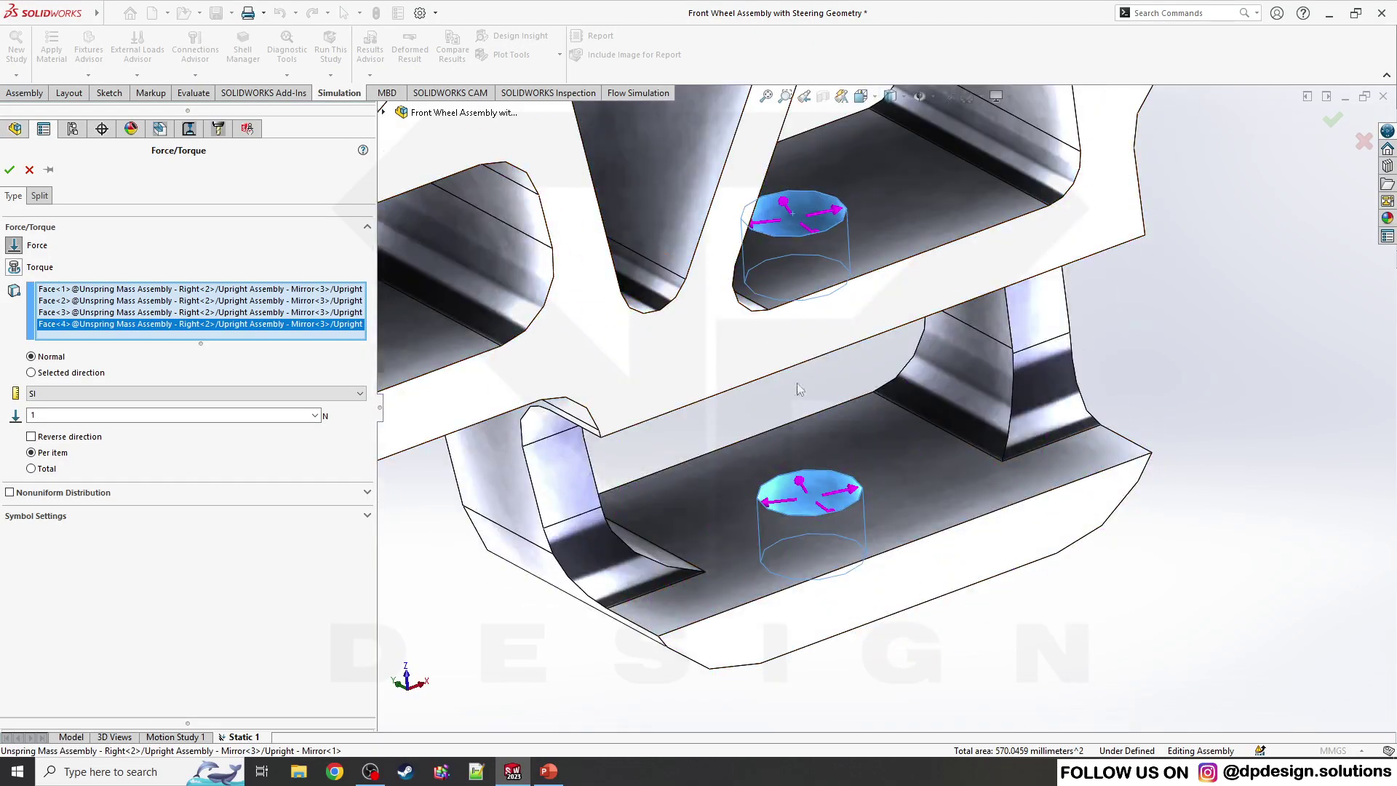
pyautogui.scroll(10, 800, 219)
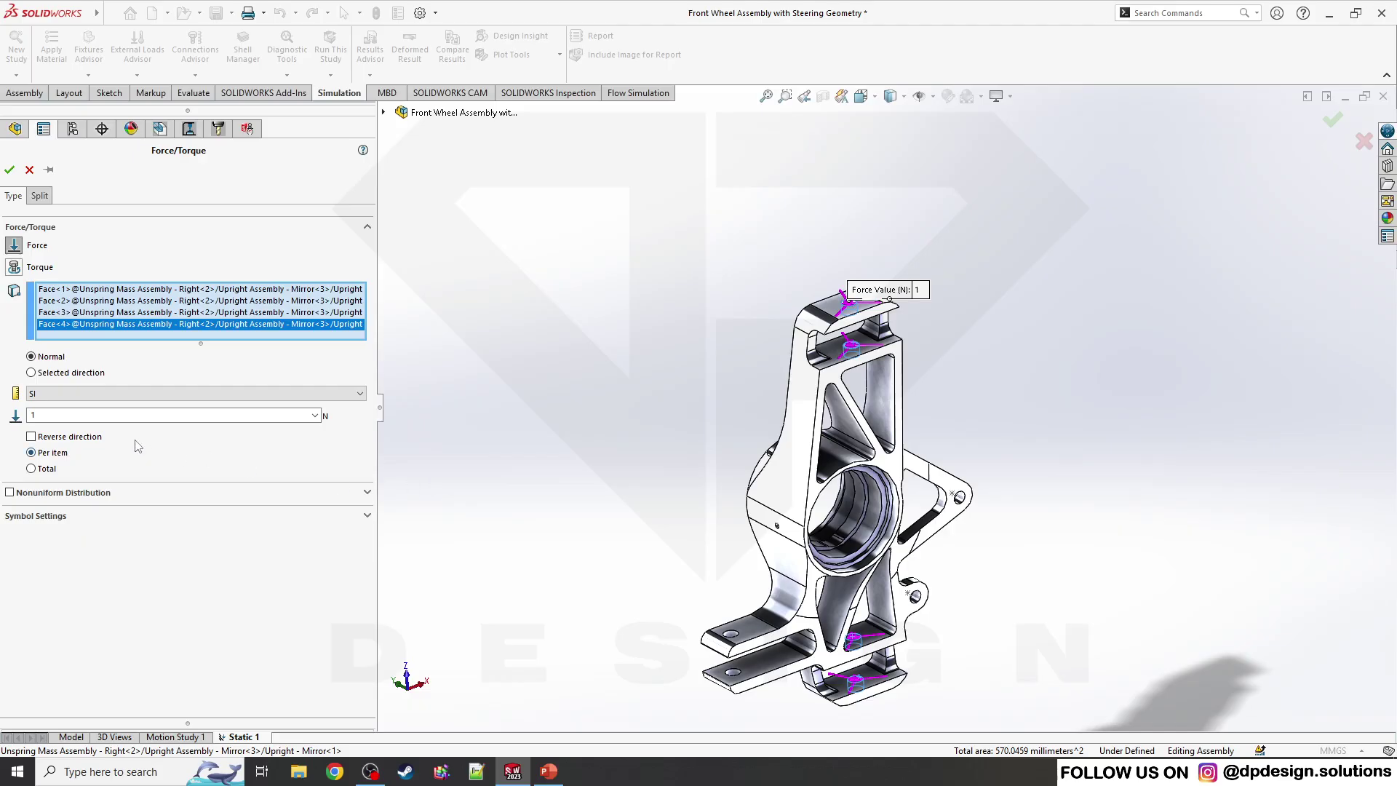
# Direct the force along an edge of the upper bracket, reverse its direction and set it to 5000 N per item.
pyautogui.click(66, 373)
pyautogui.scroll(-5, 860, 342)
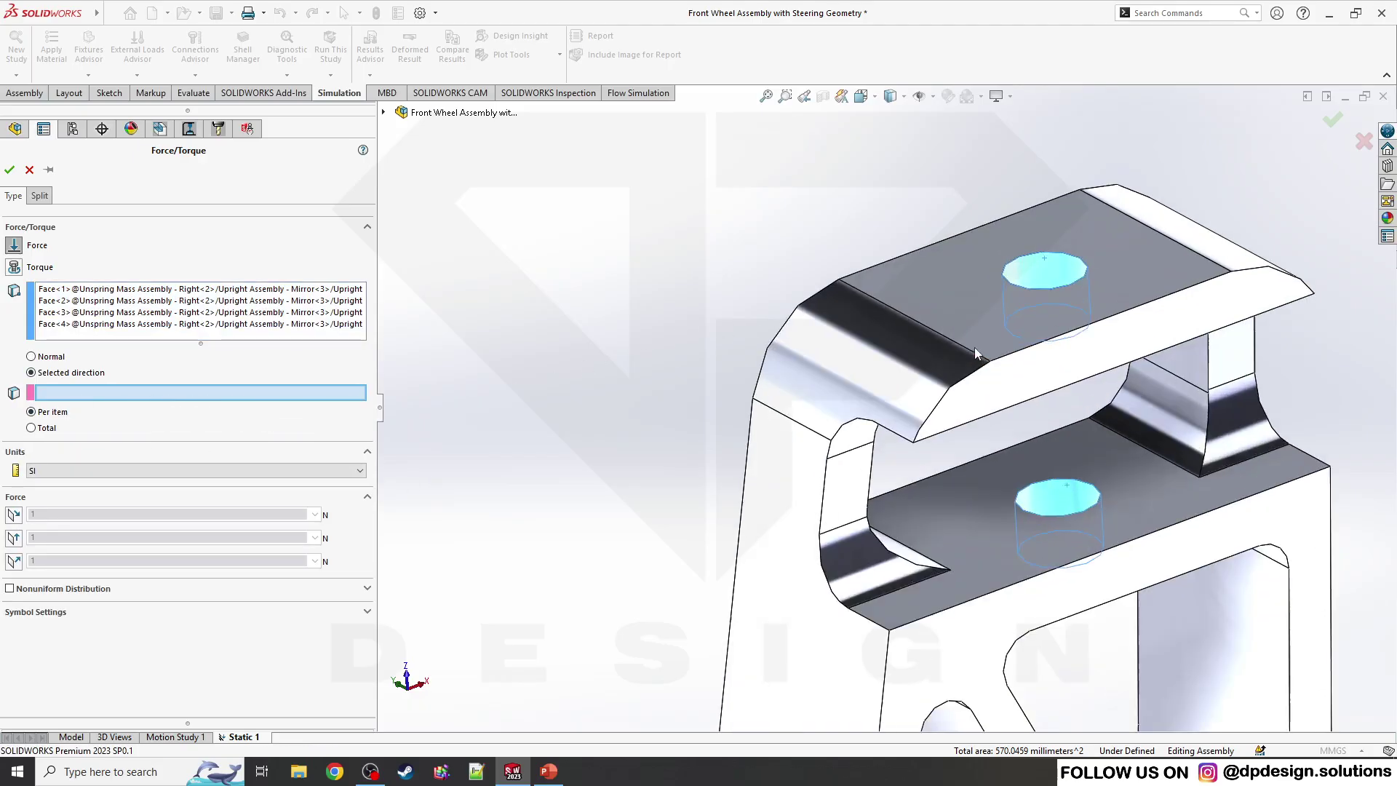
pyautogui.click(899, 435)
pyautogui.scroll(10, 835, 468)
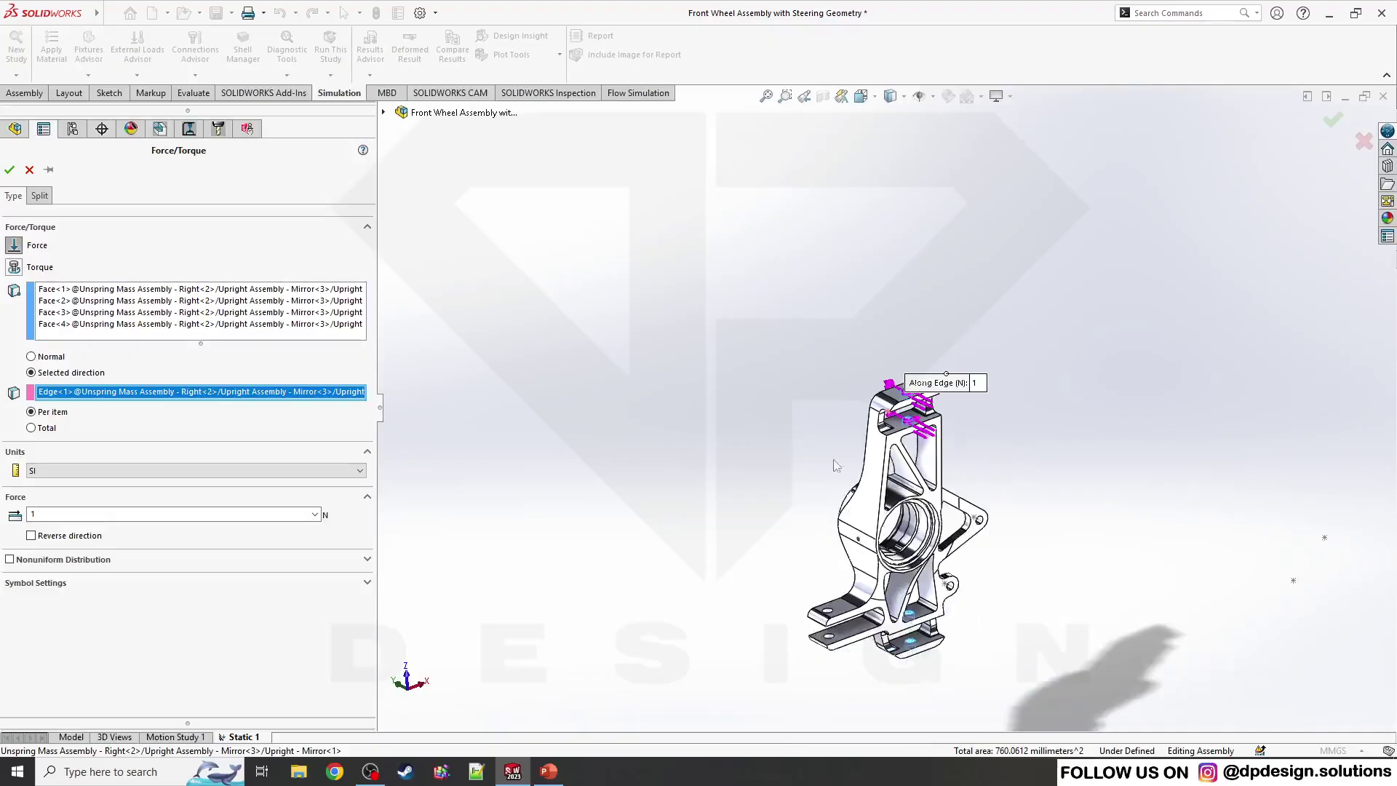
pyautogui.scroll(-5, 1034, 567)
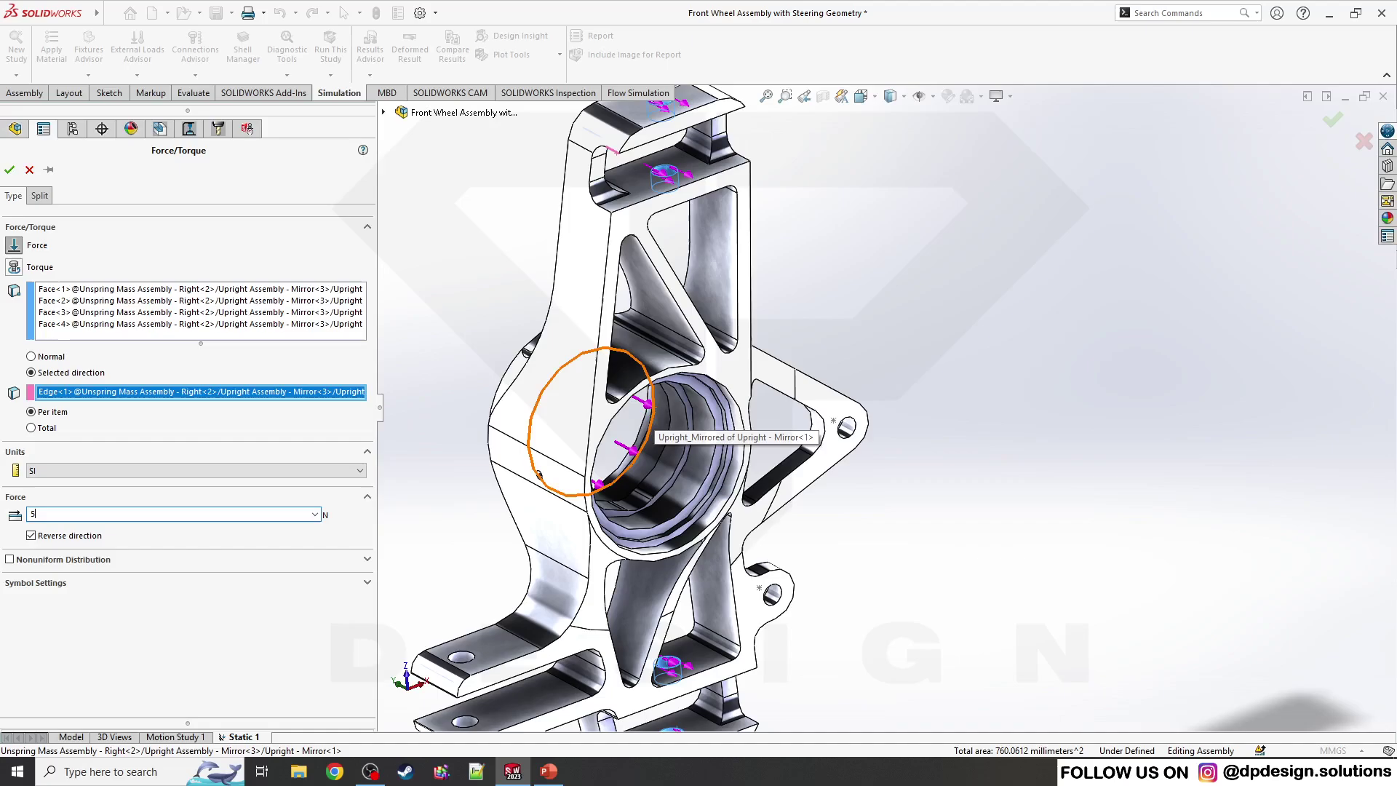
pyautogui.scroll(5, 1193, 378)
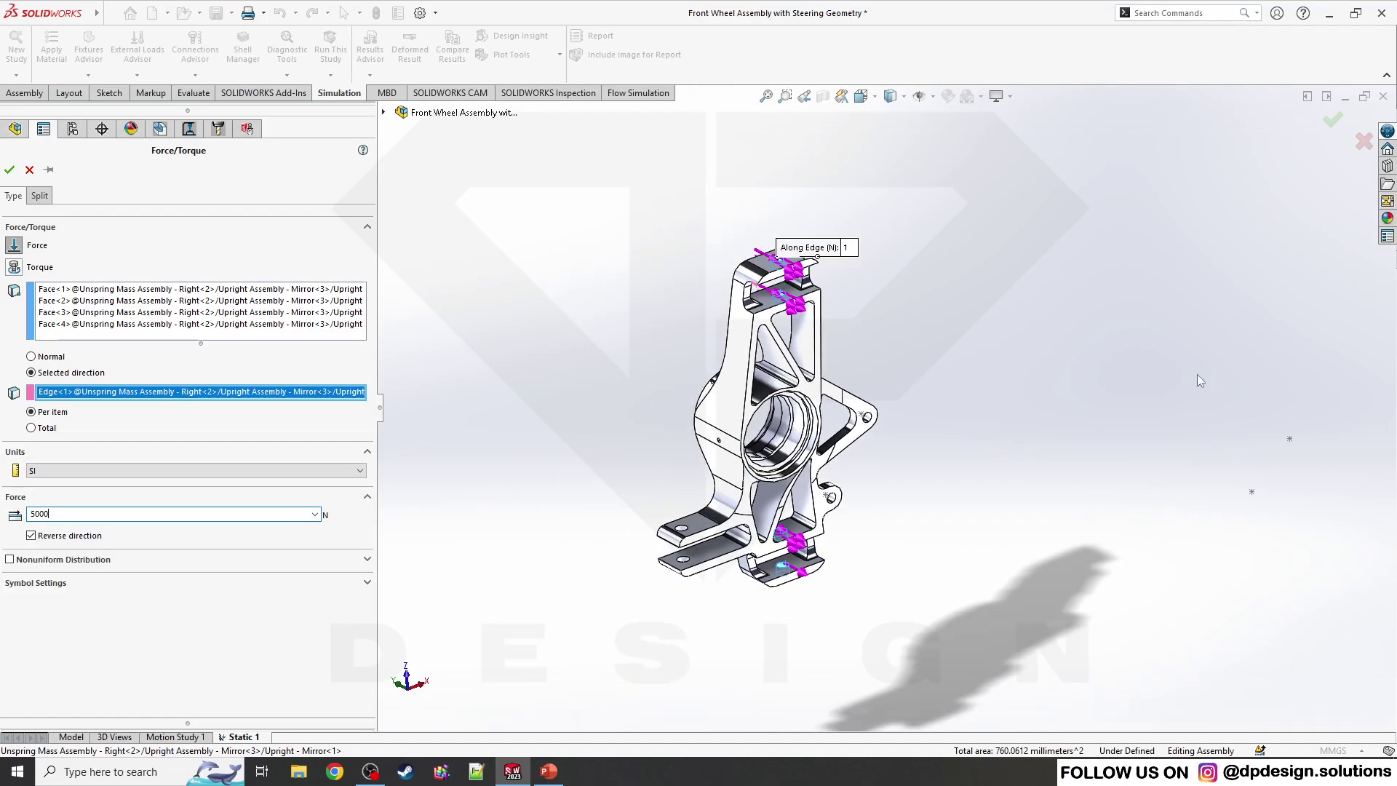
pyautogui.scroll(-10, 684, 553)
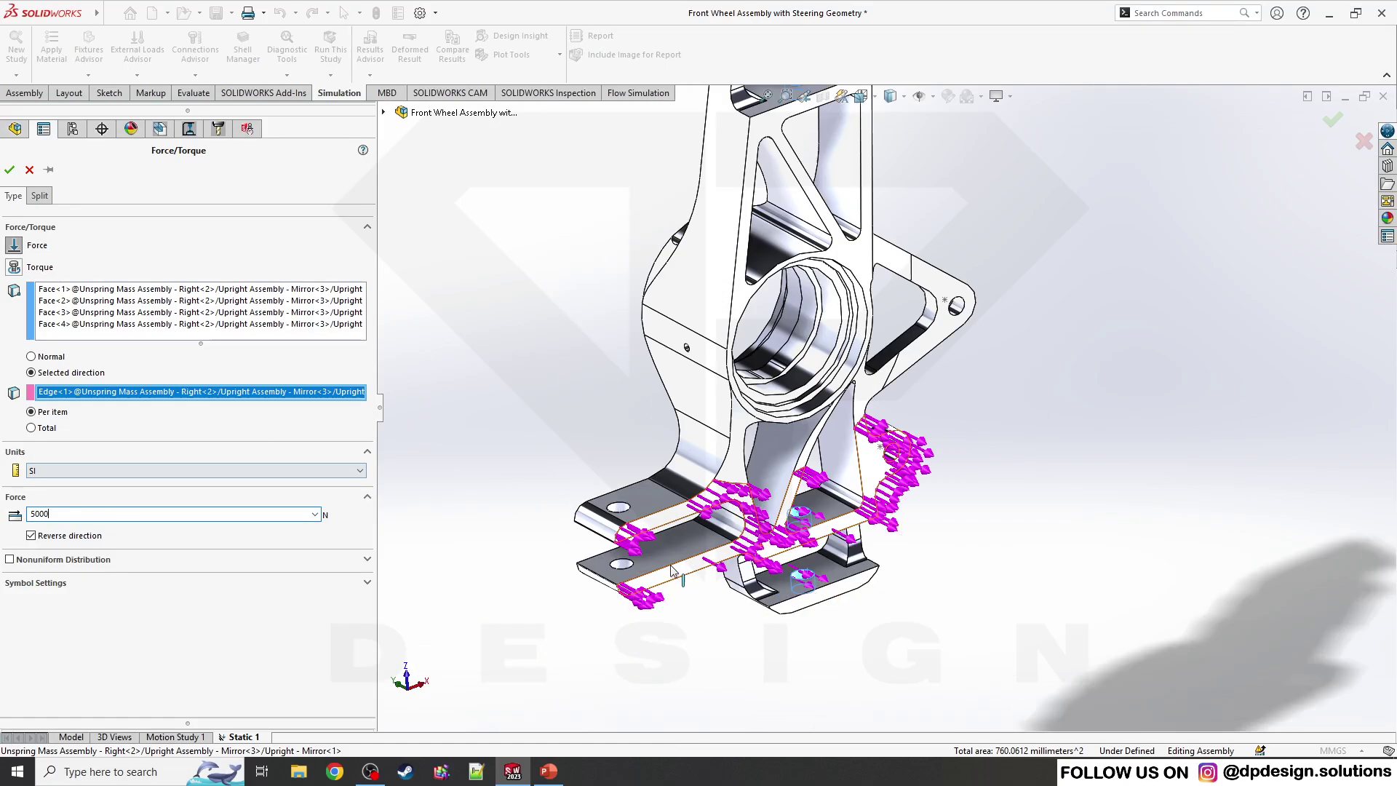
# Change the force's direction reference to the hole face in the steering arm's upper plate and apply the 5000 N load.
pyautogui.click(693, 376)
pyautogui.click(693, 376)
pyautogui.scroll(10, 655, 386)
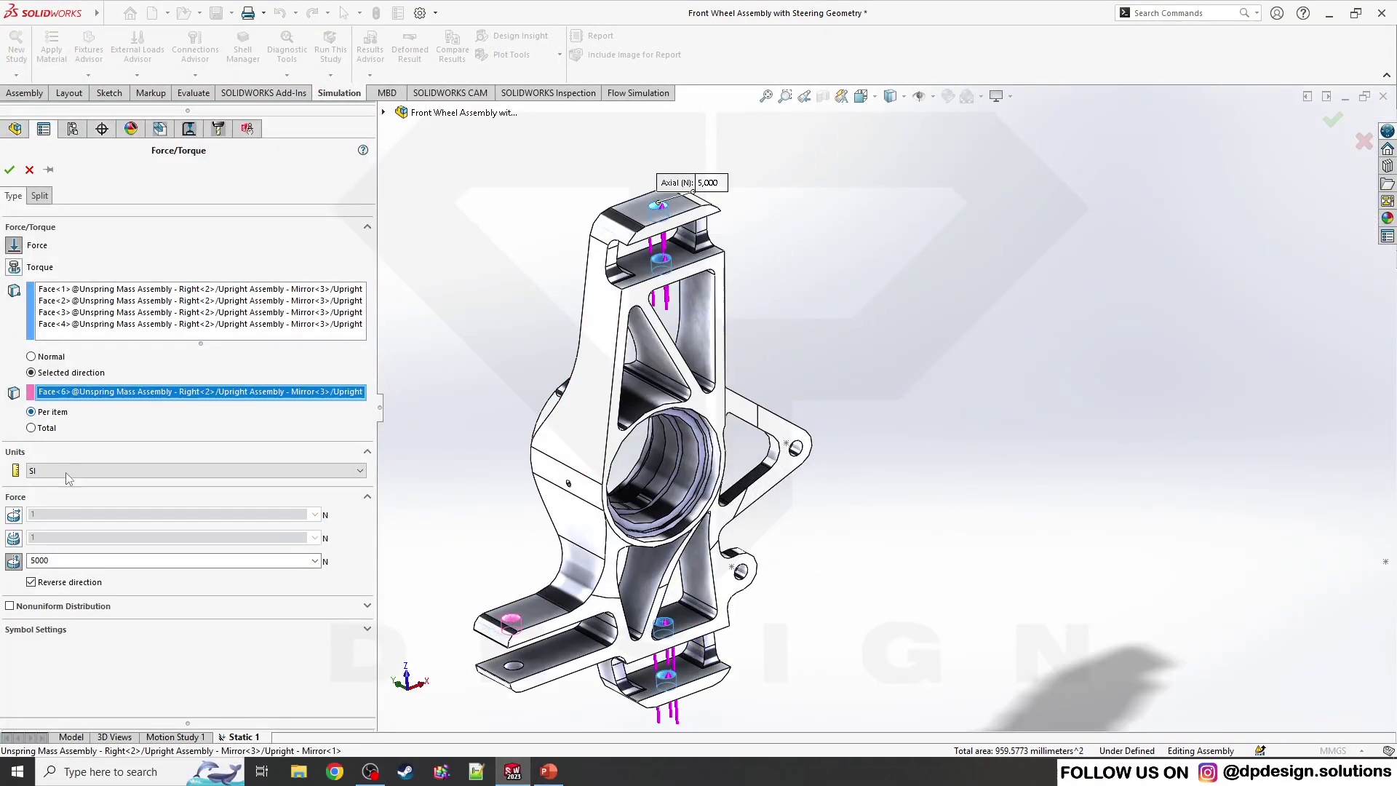
pyautogui.doubleClick(88, 561)
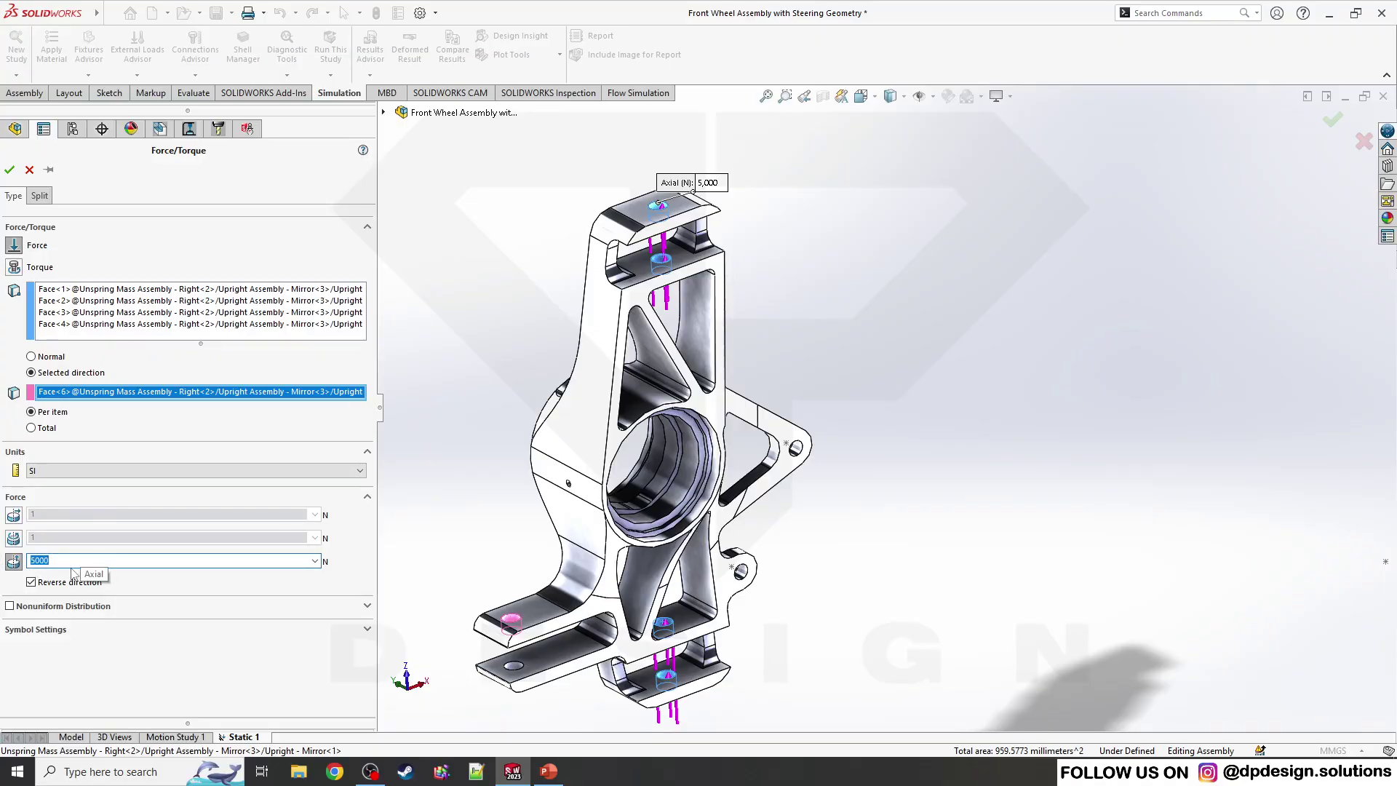
pyautogui.scroll(1, 498, 555)
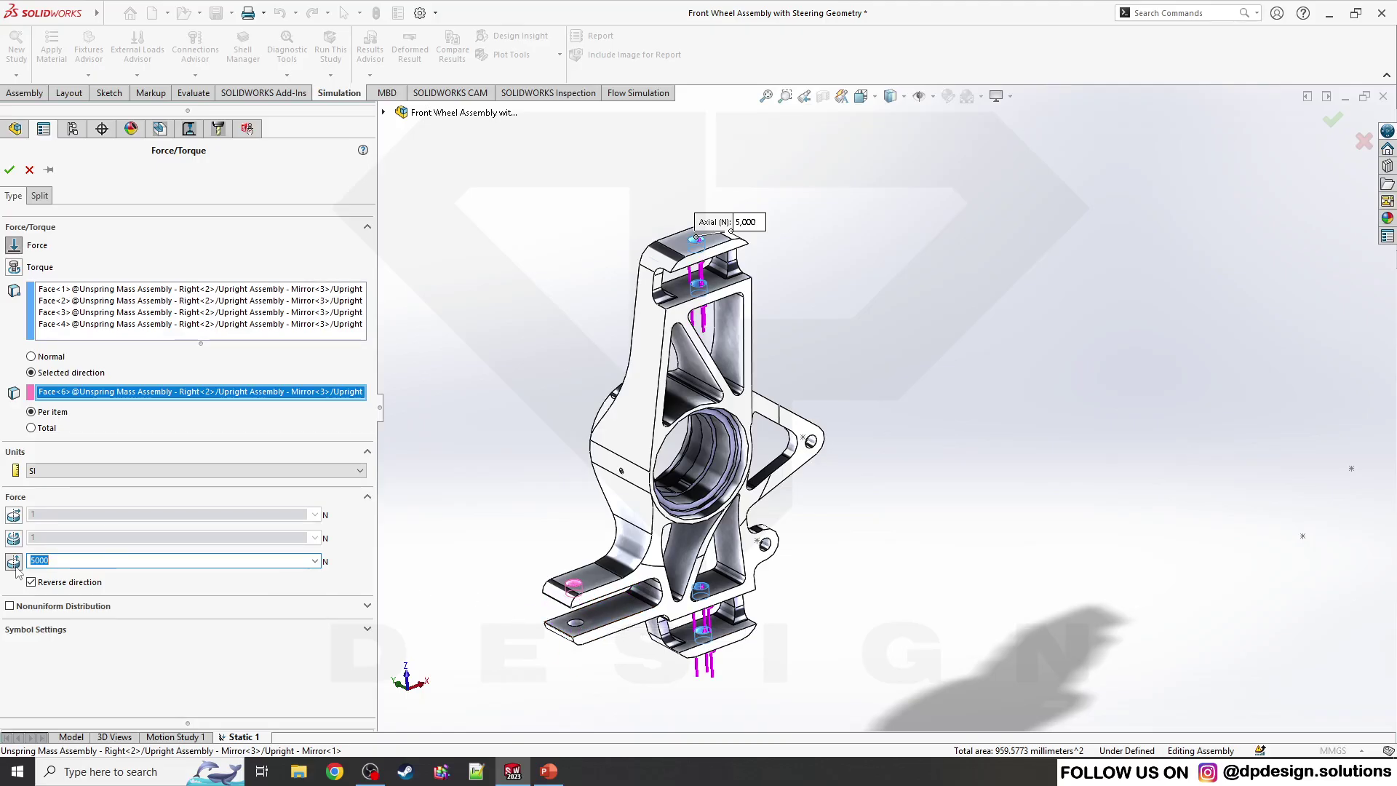
pyautogui.click(10, 170)
# Examine the direction of the force arrows at the upright's upper and lower brackets.
pyautogui.scroll(-3, 491, 540)
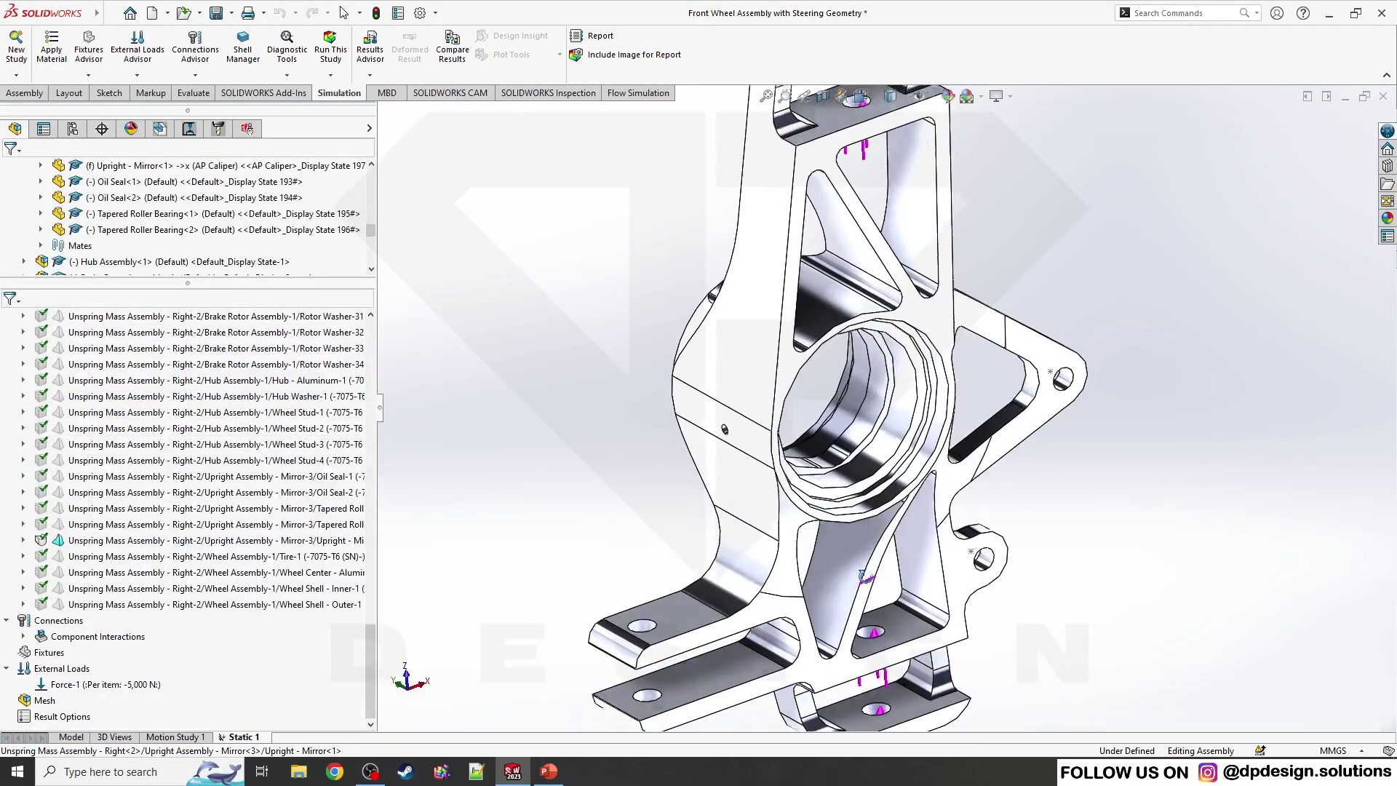
pyautogui.moveTo(863, 577); pyautogui.dragTo(837, 555, button='middle')
pyautogui.scroll(3, 822, 466)
pyautogui.scroll(-4, 898, 596)
pyautogui.scroll(-3, 799, 548)
pyautogui.scroll(3, 775, 484)
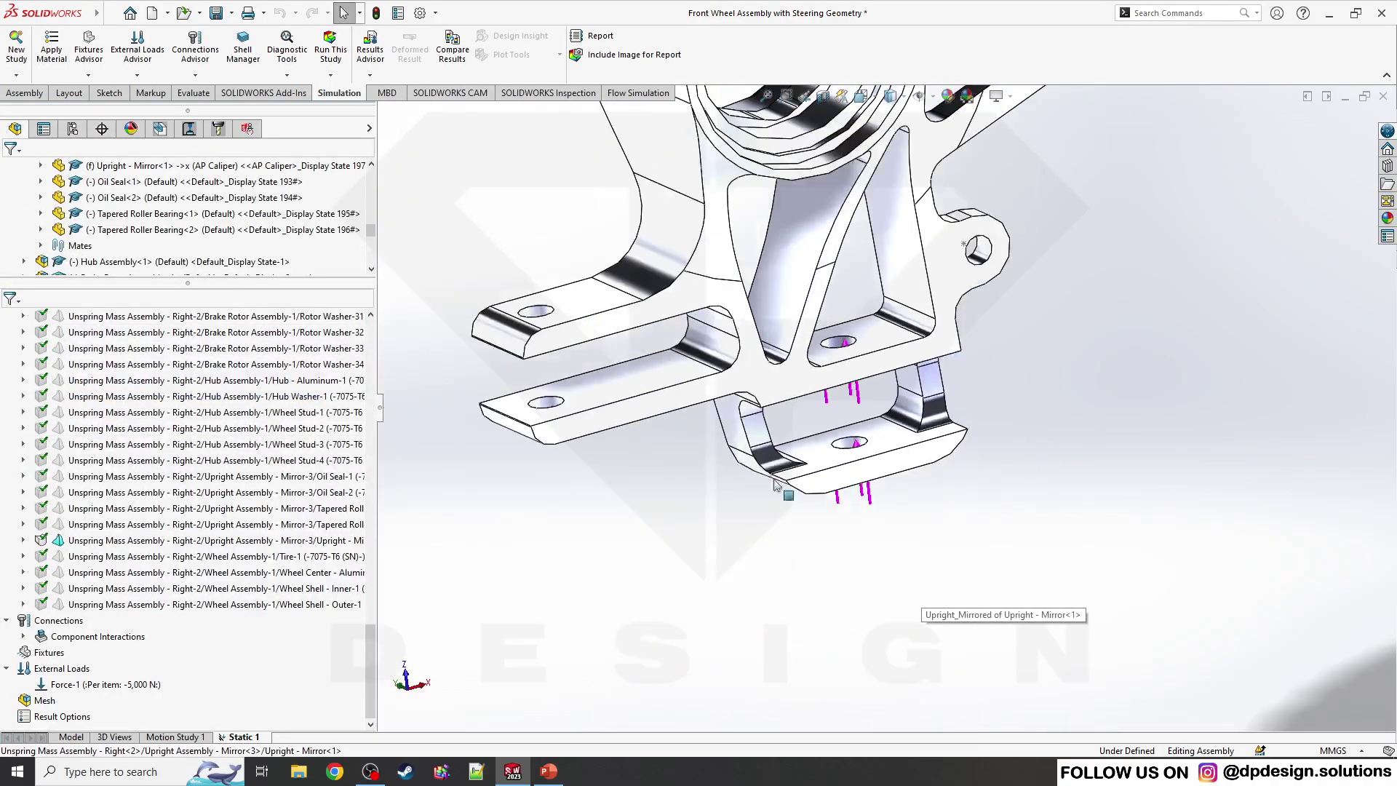
pyautogui.press('f')
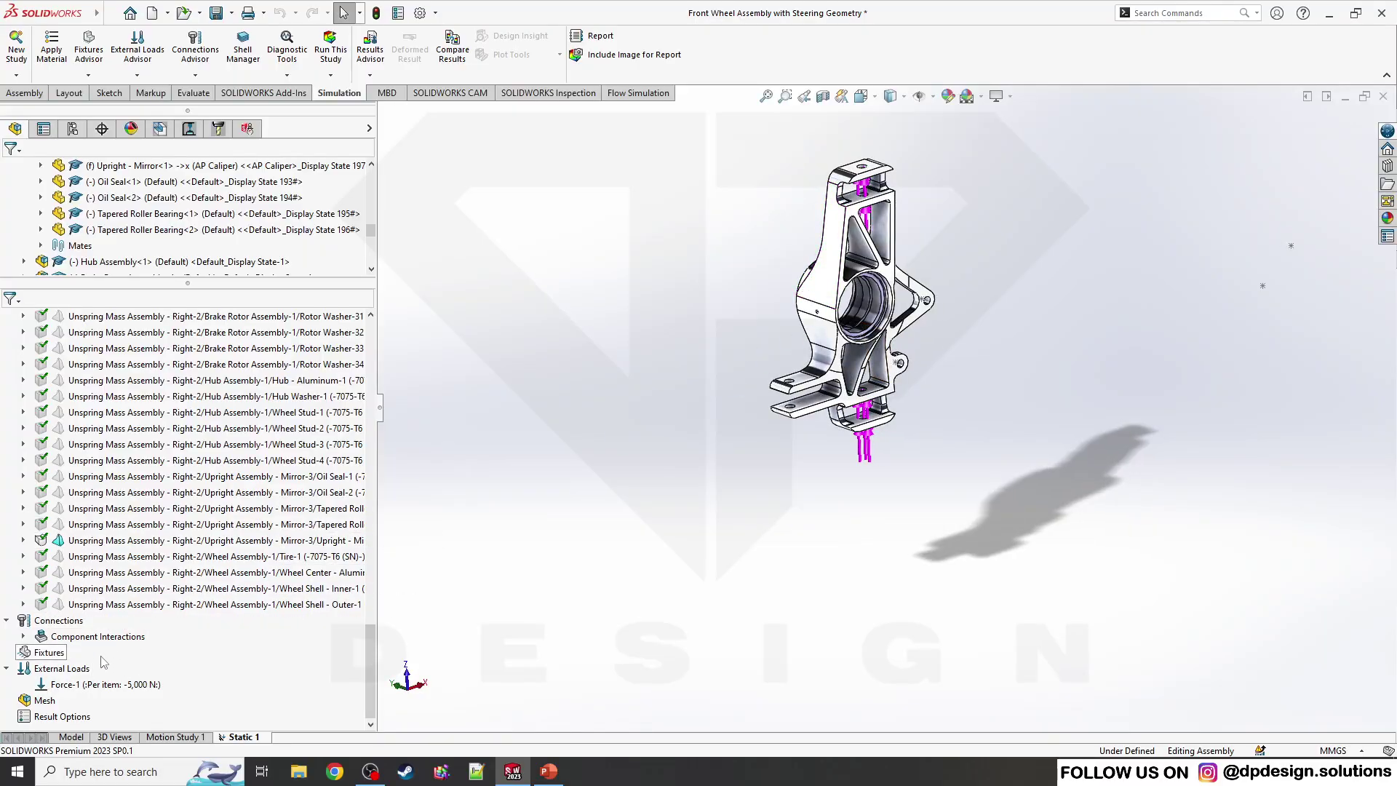
# Edit the bracket force, replace its direction reference with an edge at the inner end of the steering arm's lower plate, and apply it.
pyautogui.rightClick(105, 684)
pyautogui.click(87, 551)
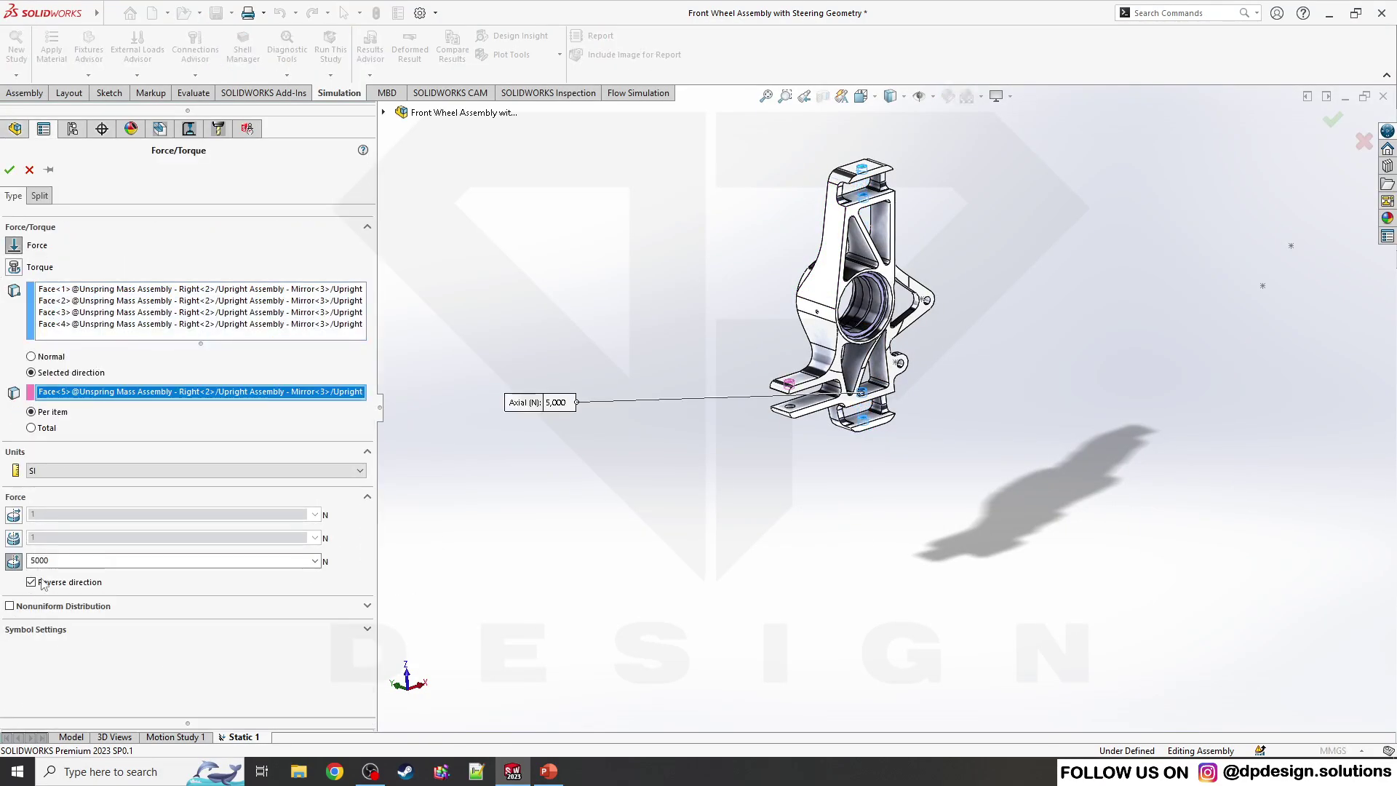
pyautogui.click(109, 562)
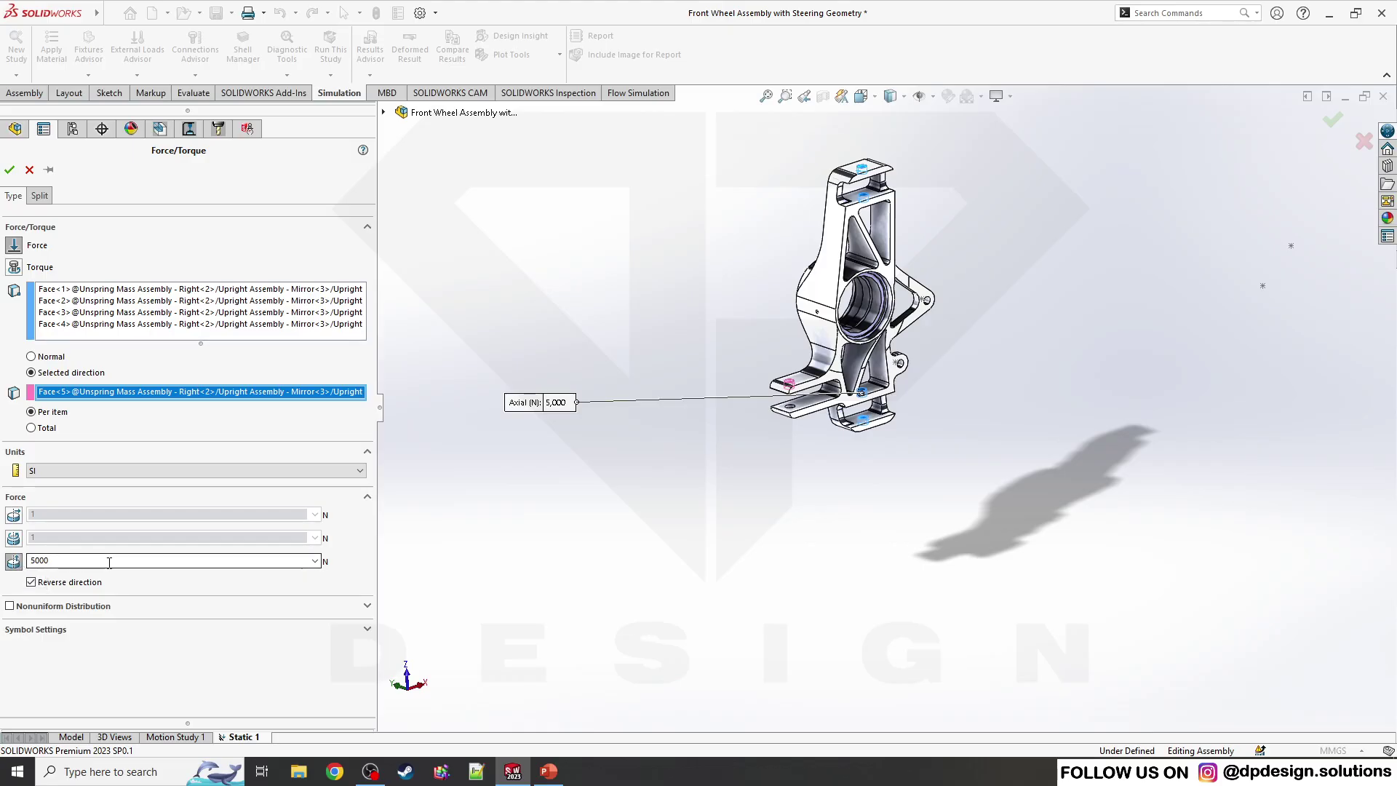
pyautogui.rightClick(74, 393)
pyautogui.click(106, 403)
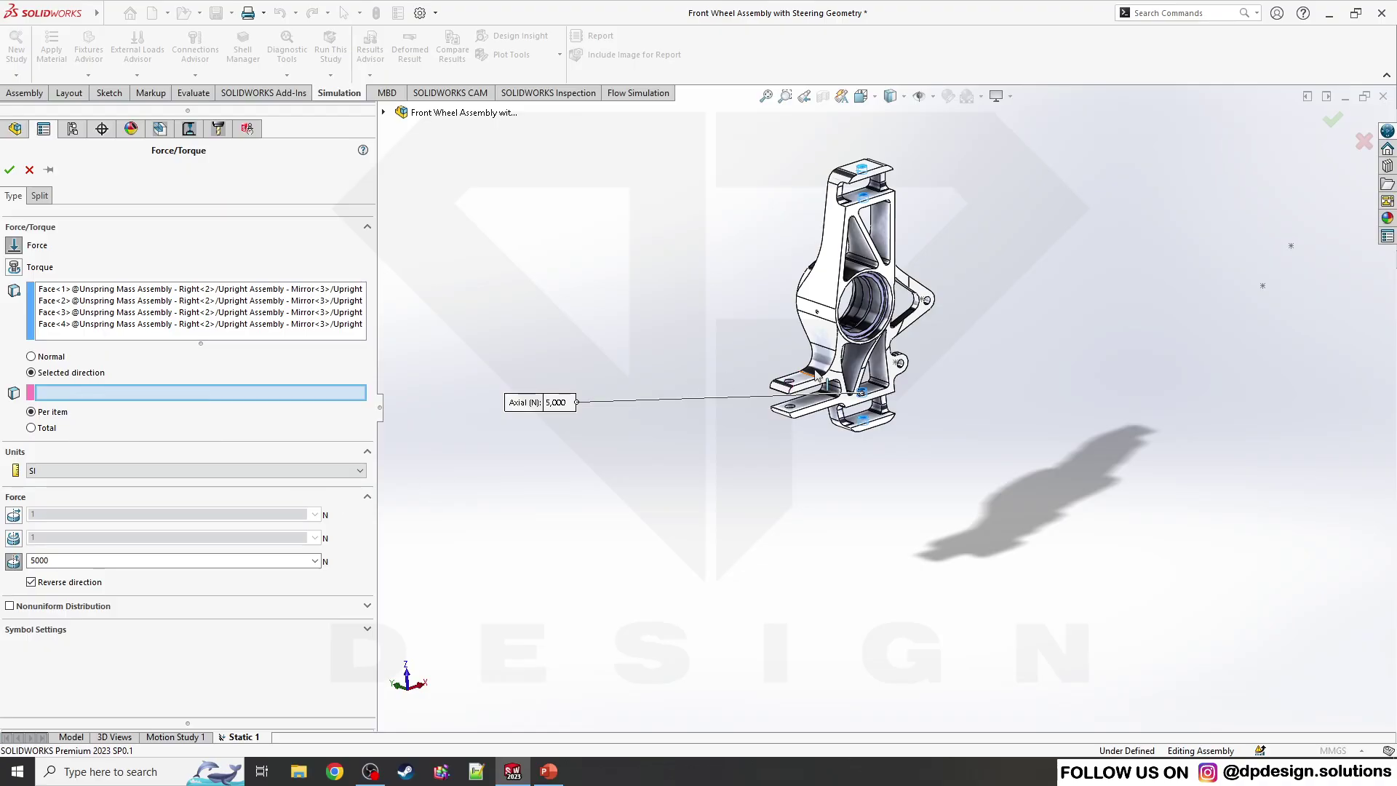
pyautogui.scroll(-10, 575, 451)
pyautogui.click(575, 452)
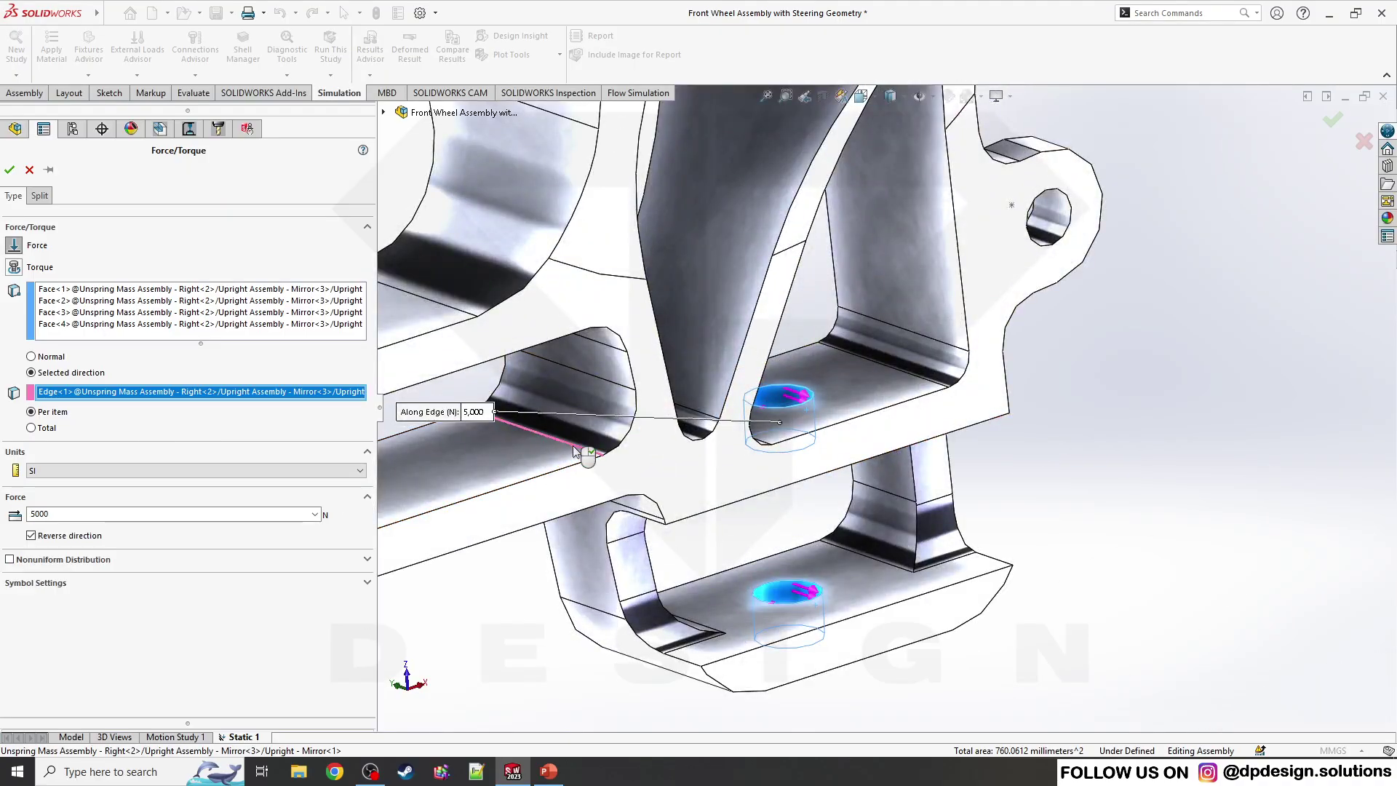
pyautogui.scroll(10, 575, 452)
pyautogui.click(9, 170)
pyautogui.scroll(4, 639, 511)
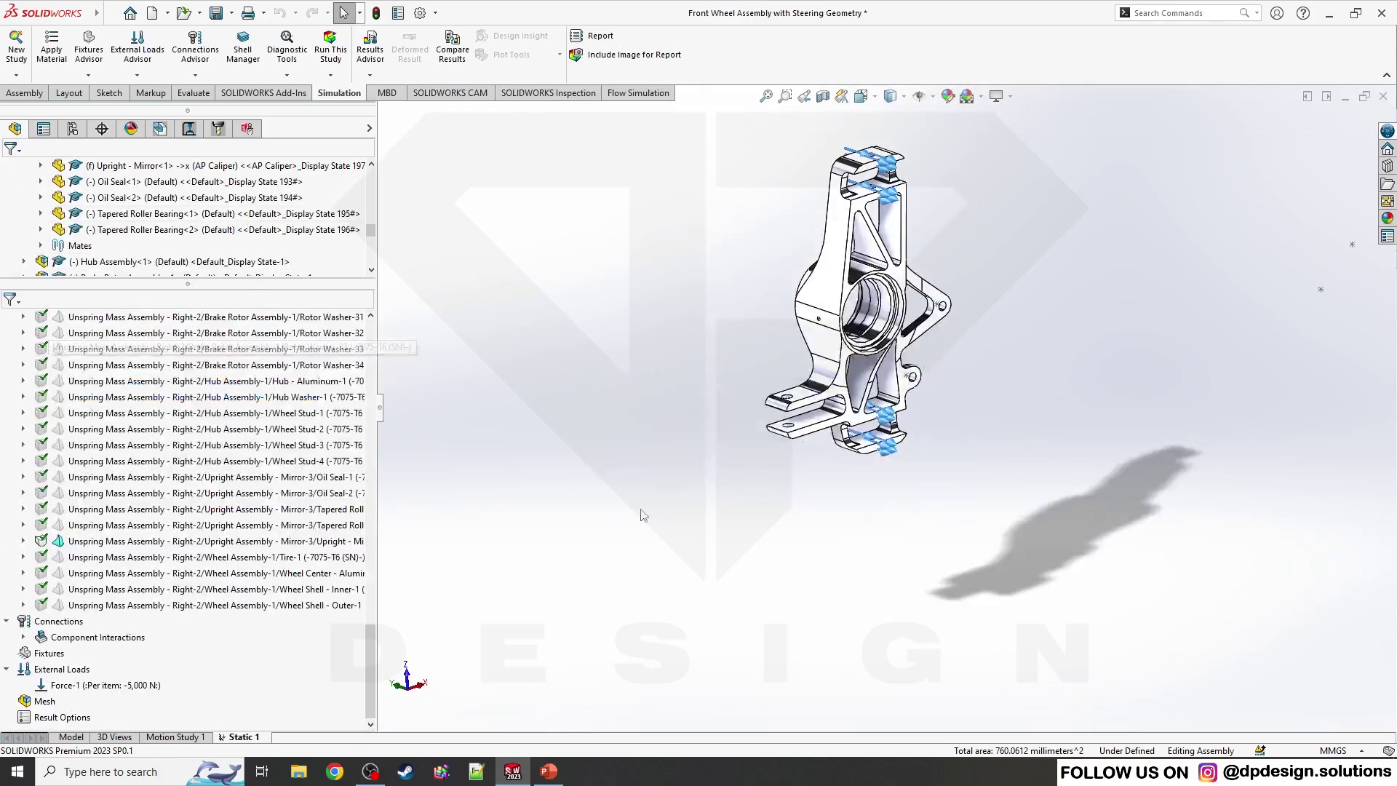
# Add a second force load and select the hole faces in the two caliper mounting lugs.
pyautogui.scroll(-3, 884, 224)
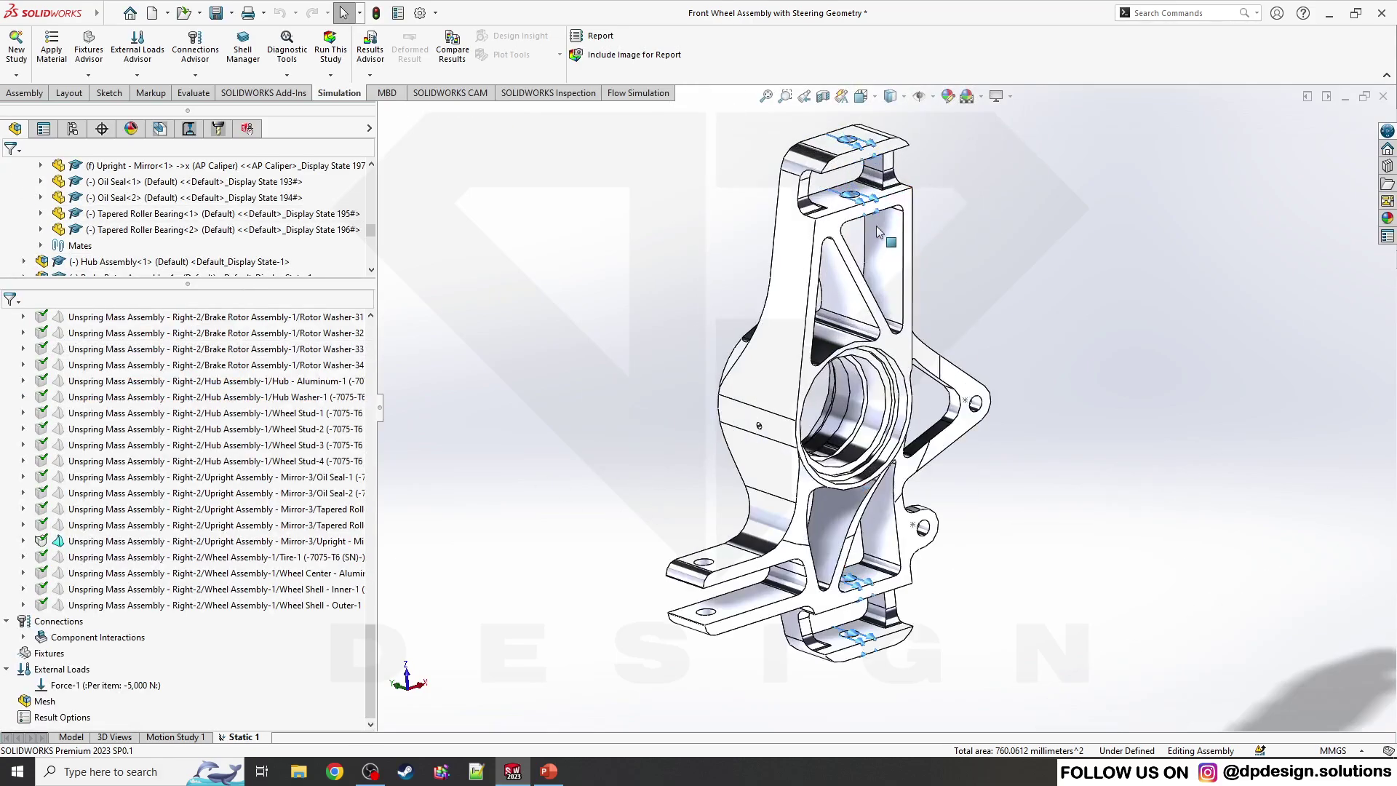
pyautogui.rightClick(57, 670)
pyautogui.click(89, 344)
pyautogui.scroll(-5, 1077, 430)
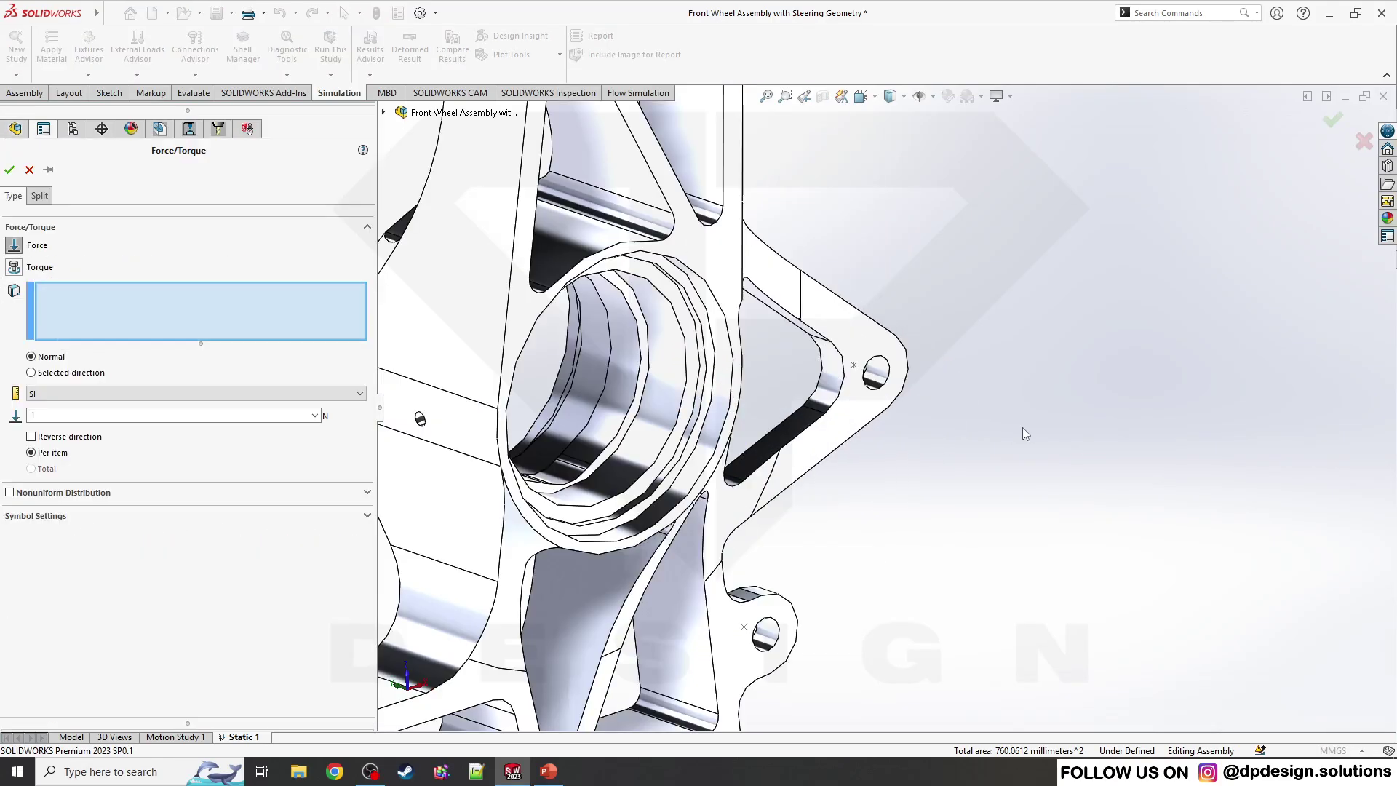
pyautogui.click(877, 372)
pyautogui.click(761, 631)
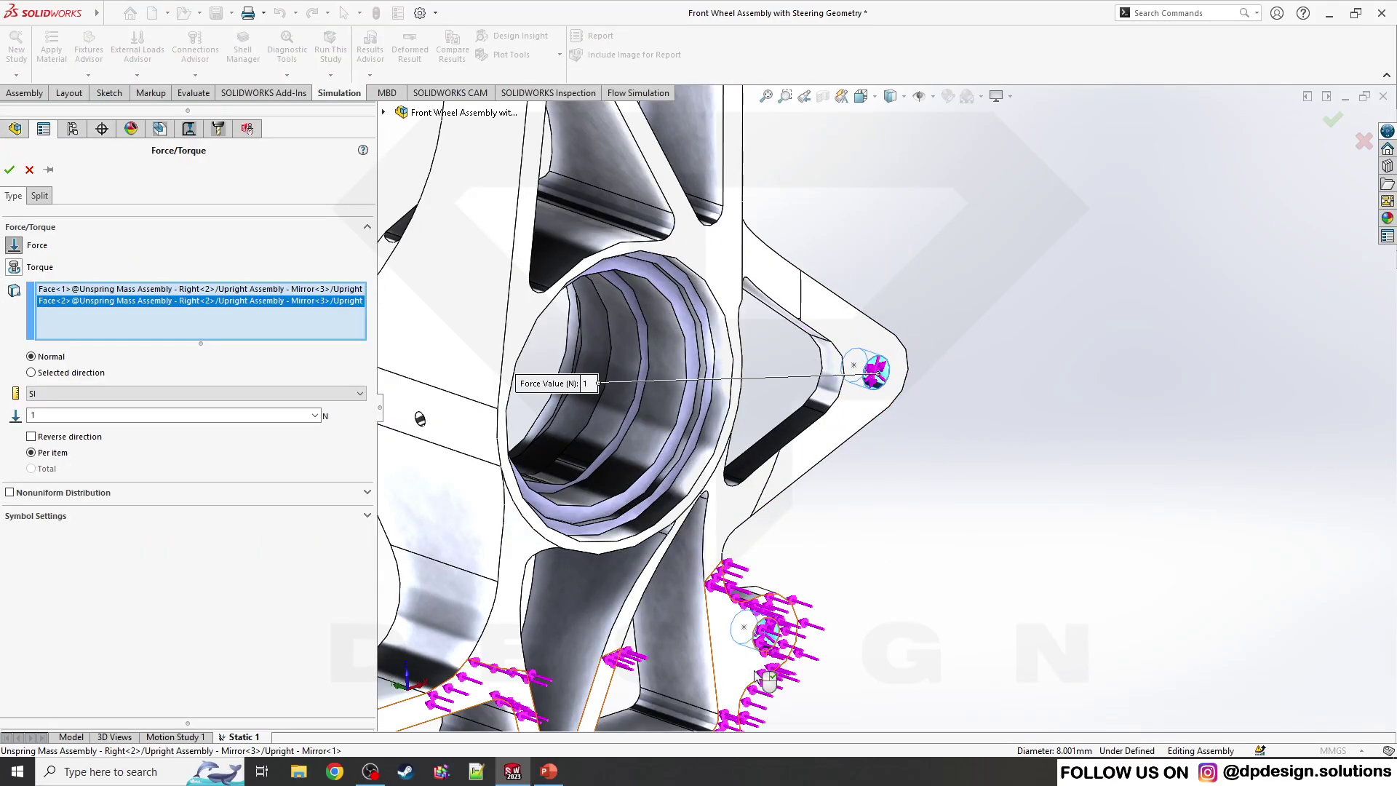
# Enter 2000 N for the caliper force, switch it to a selected direction along the triangular lug's lower cutout edge, and apply it.
pyautogui.moveTo(62, 416); pyautogui.dragTo(1, 413)
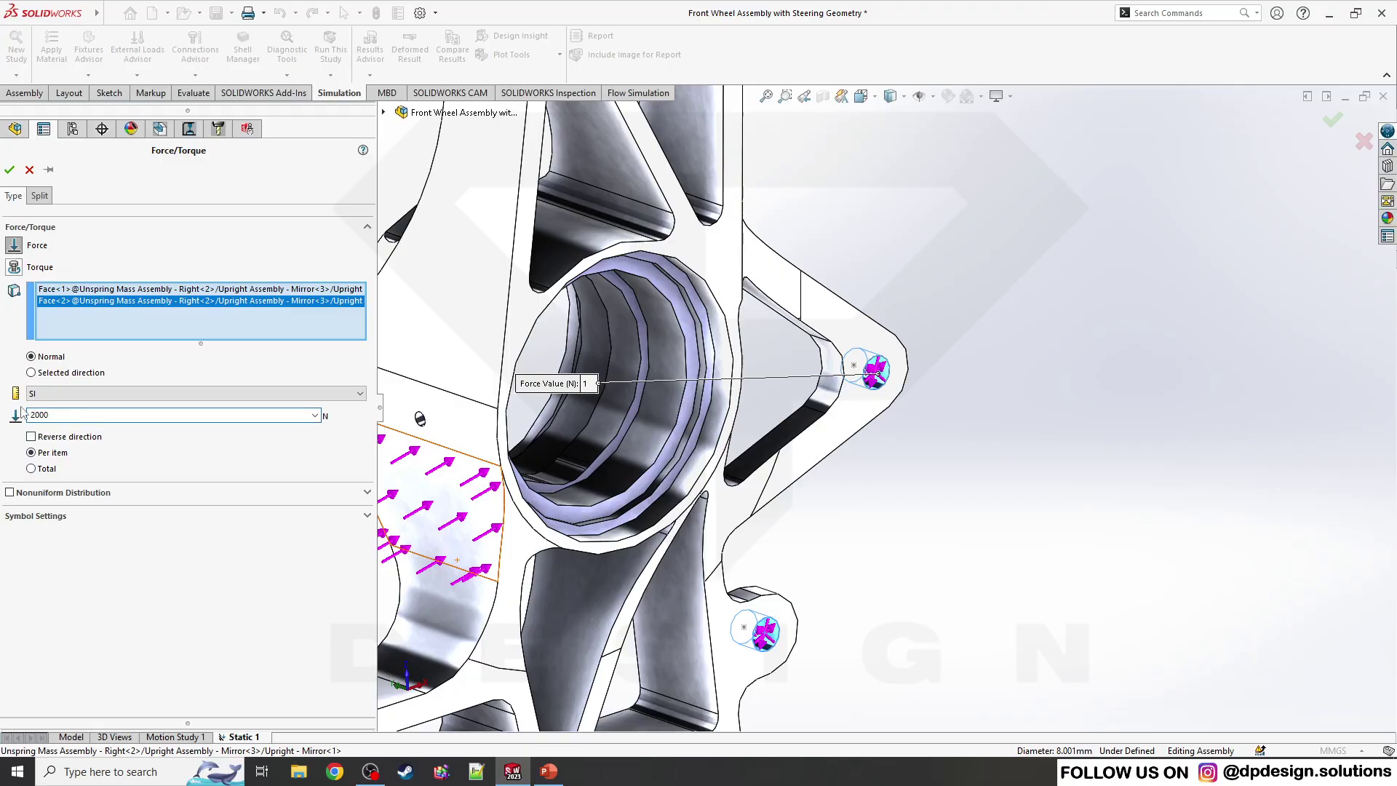
pyautogui.click(64, 373)
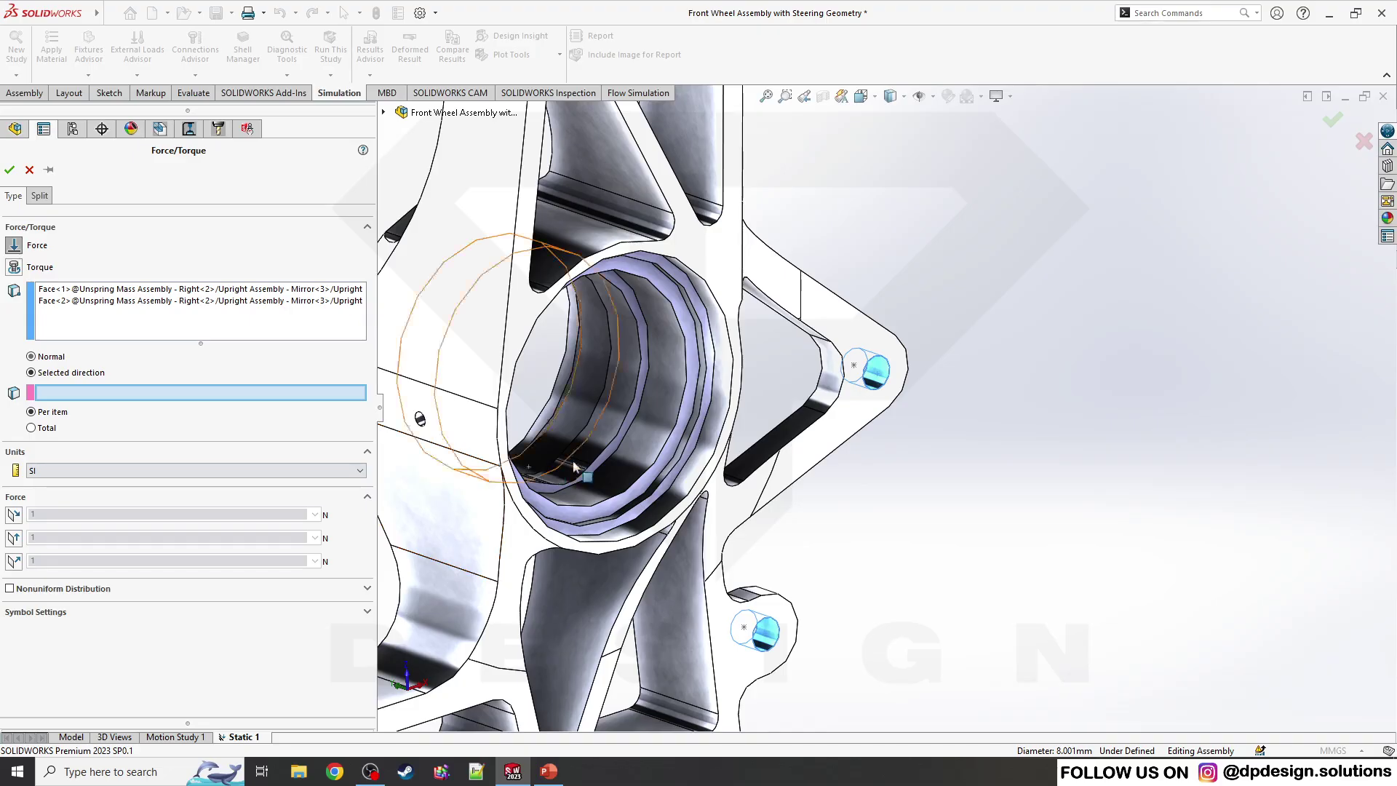
pyautogui.click(815, 428)
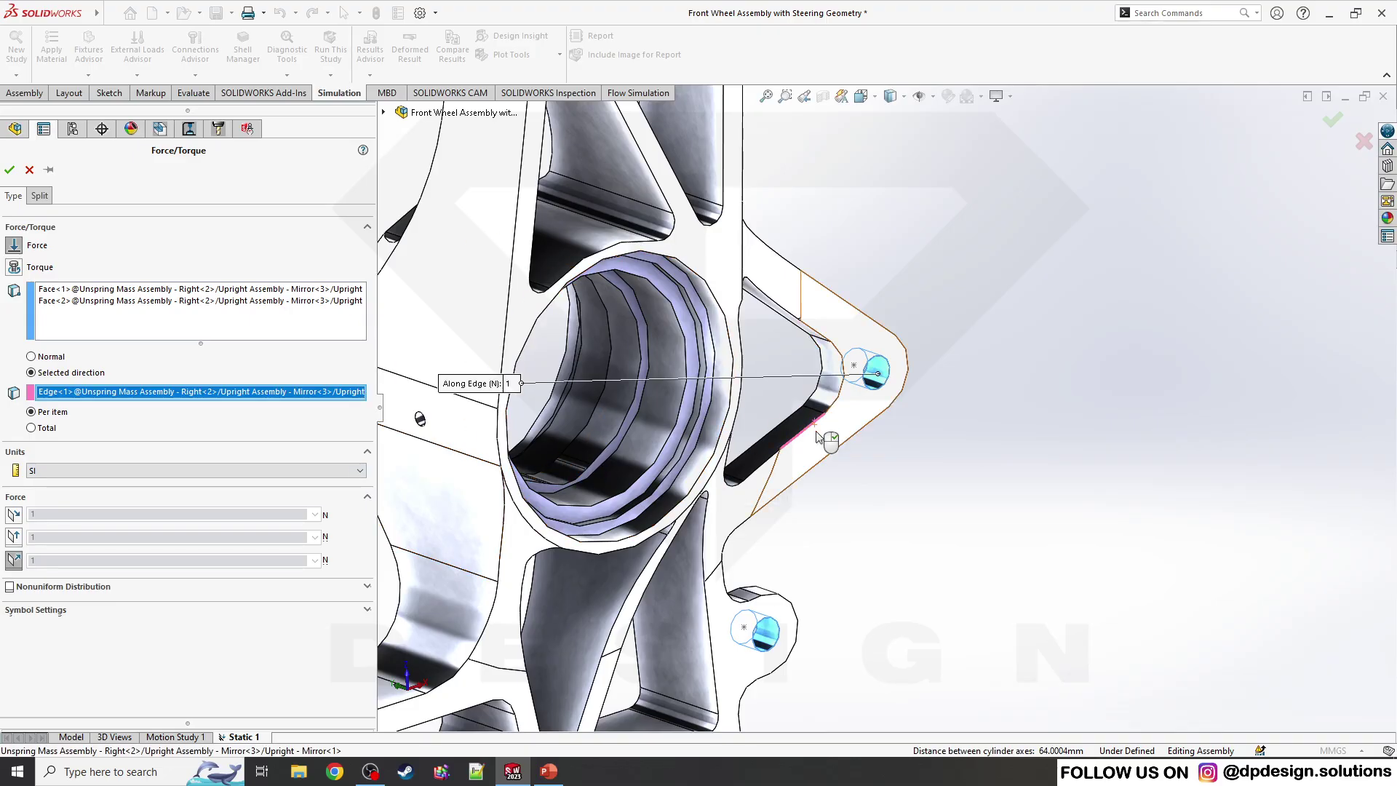
pyautogui.click(10, 169)
pyautogui.scroll(5, 902, 465)
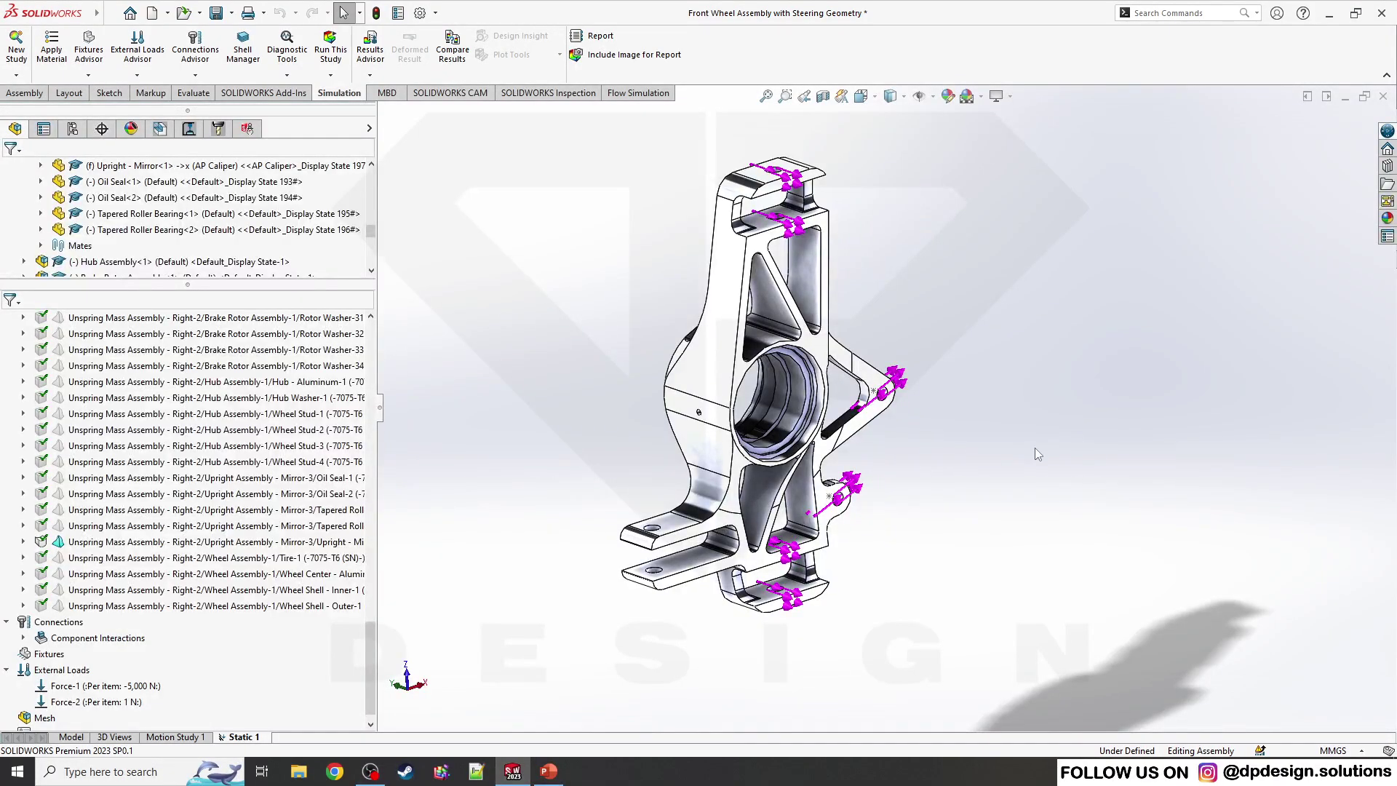
# Add a fixed-geometry fixture and select the first three inner faces of the upright's central bearing bore.
pyautogui.scroll(-3, 777, 407)
pyautogui.scroll(-1, 87, 640)
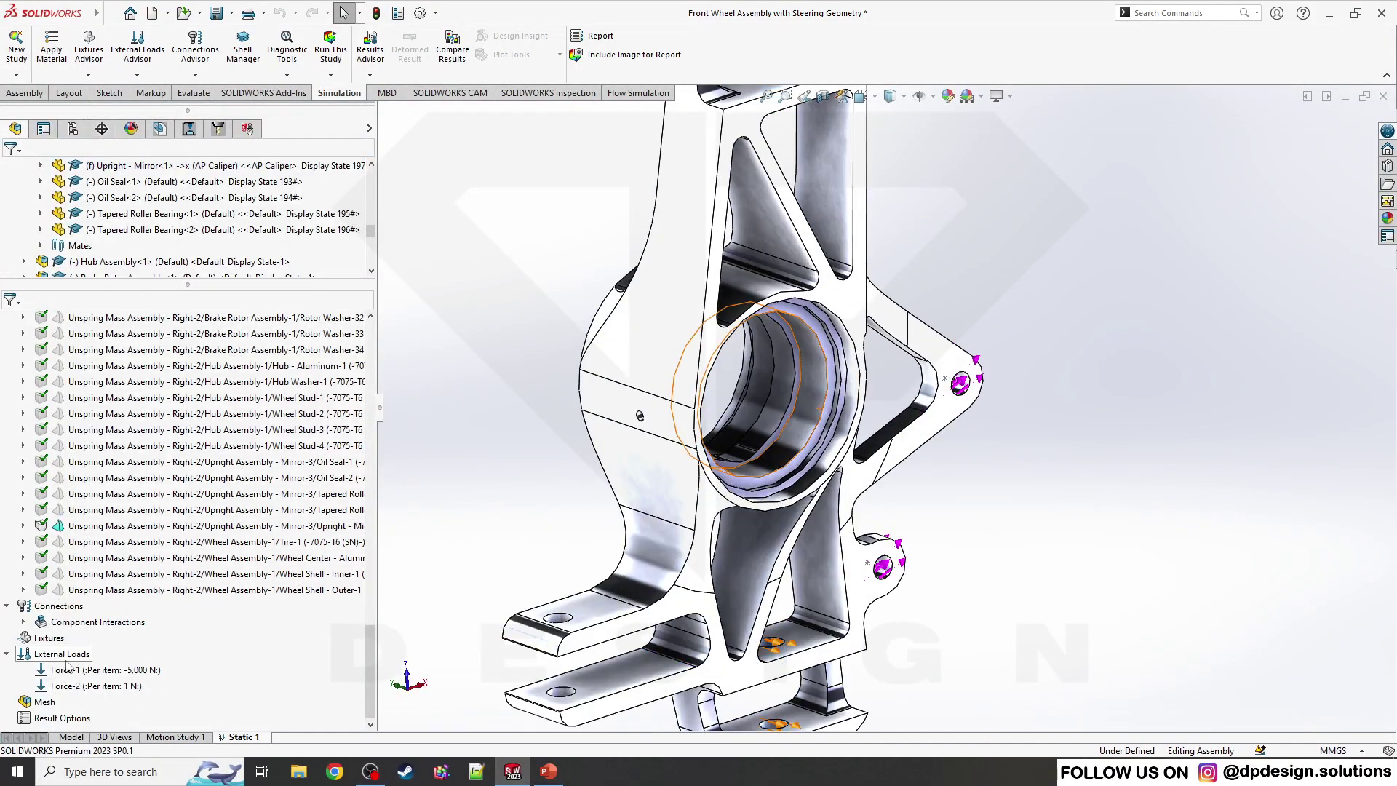
pyautogui.rightClick(58, 646)
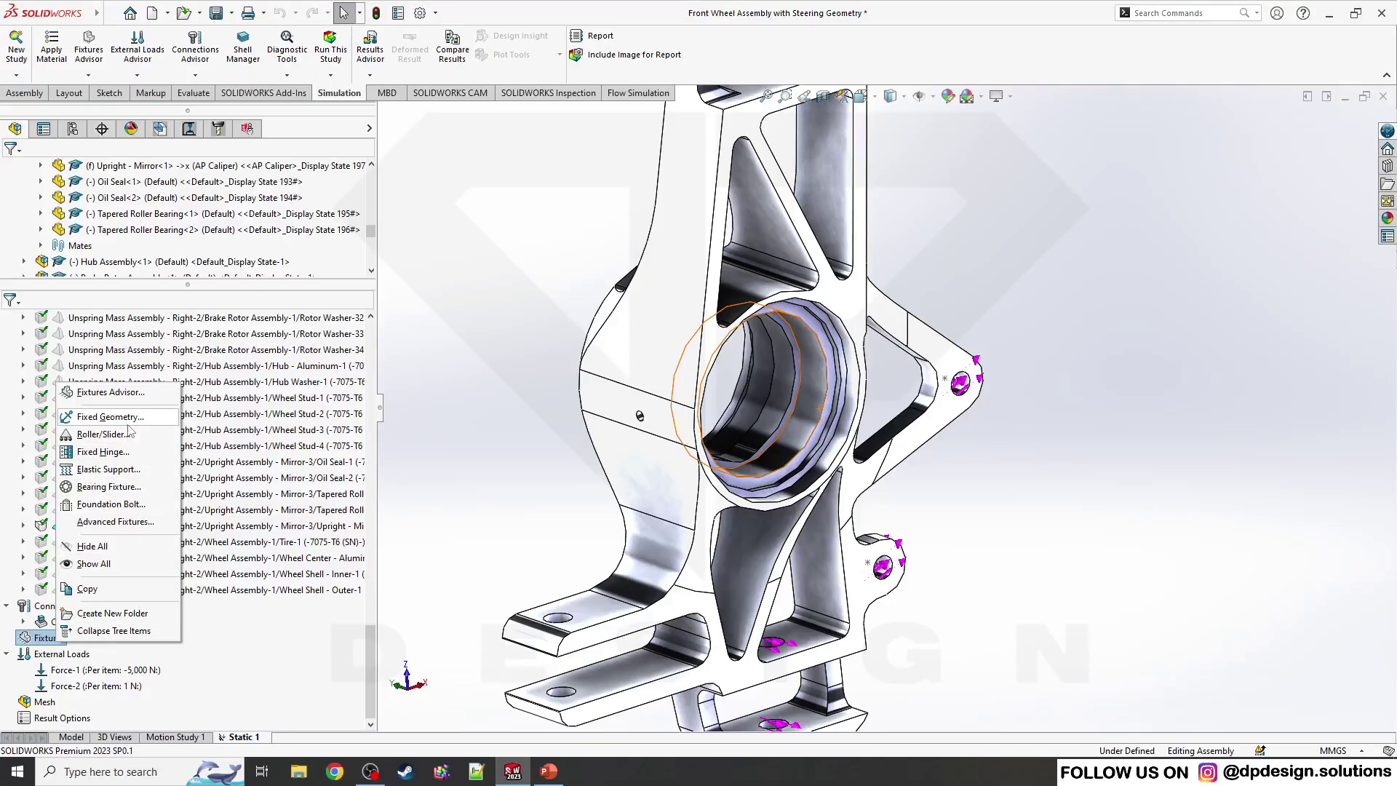
pyautogui.click(87, 417)
pyautogui.scroll(-3, 713, 393)
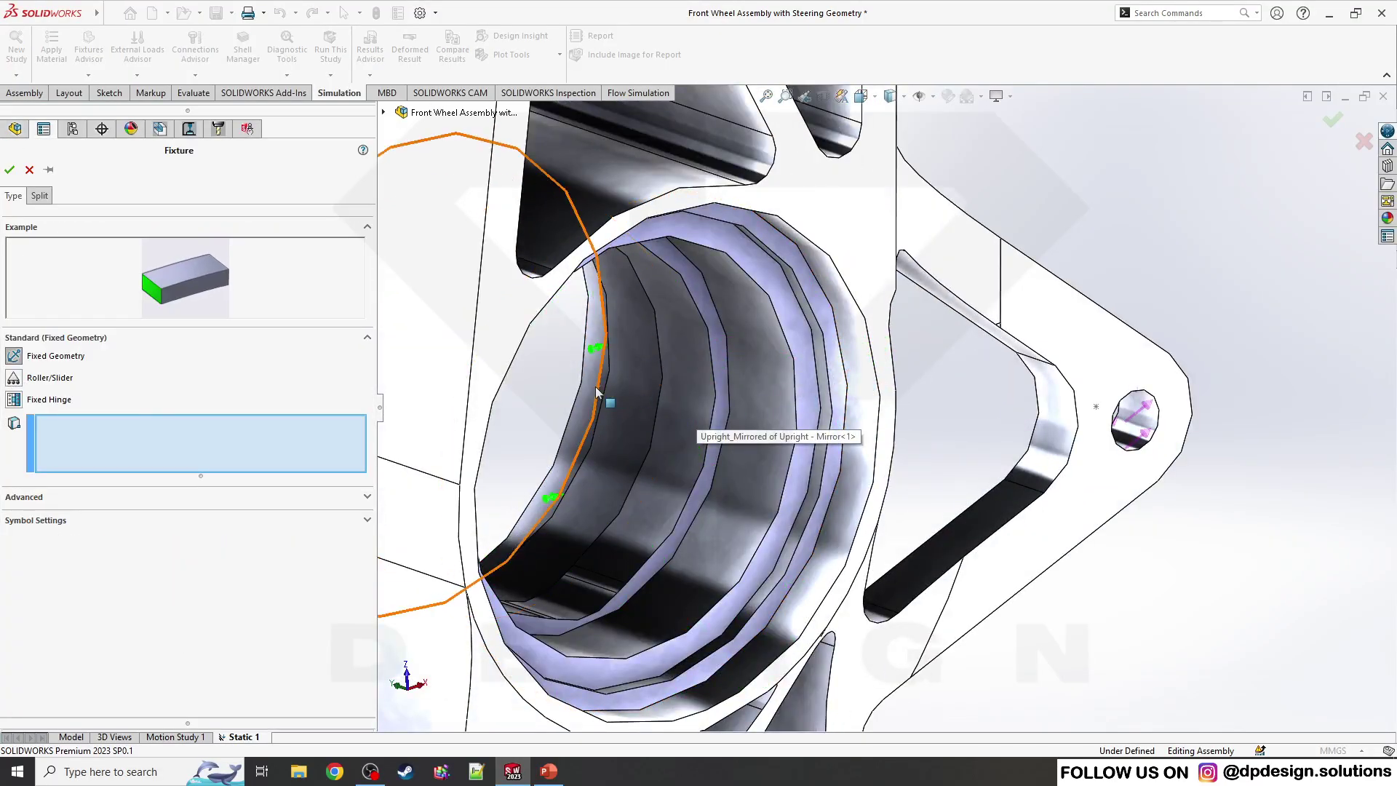
pyautogui.click(594, 384)
pyautogui.click(691, 409)
pyautogui.click(740, 416)
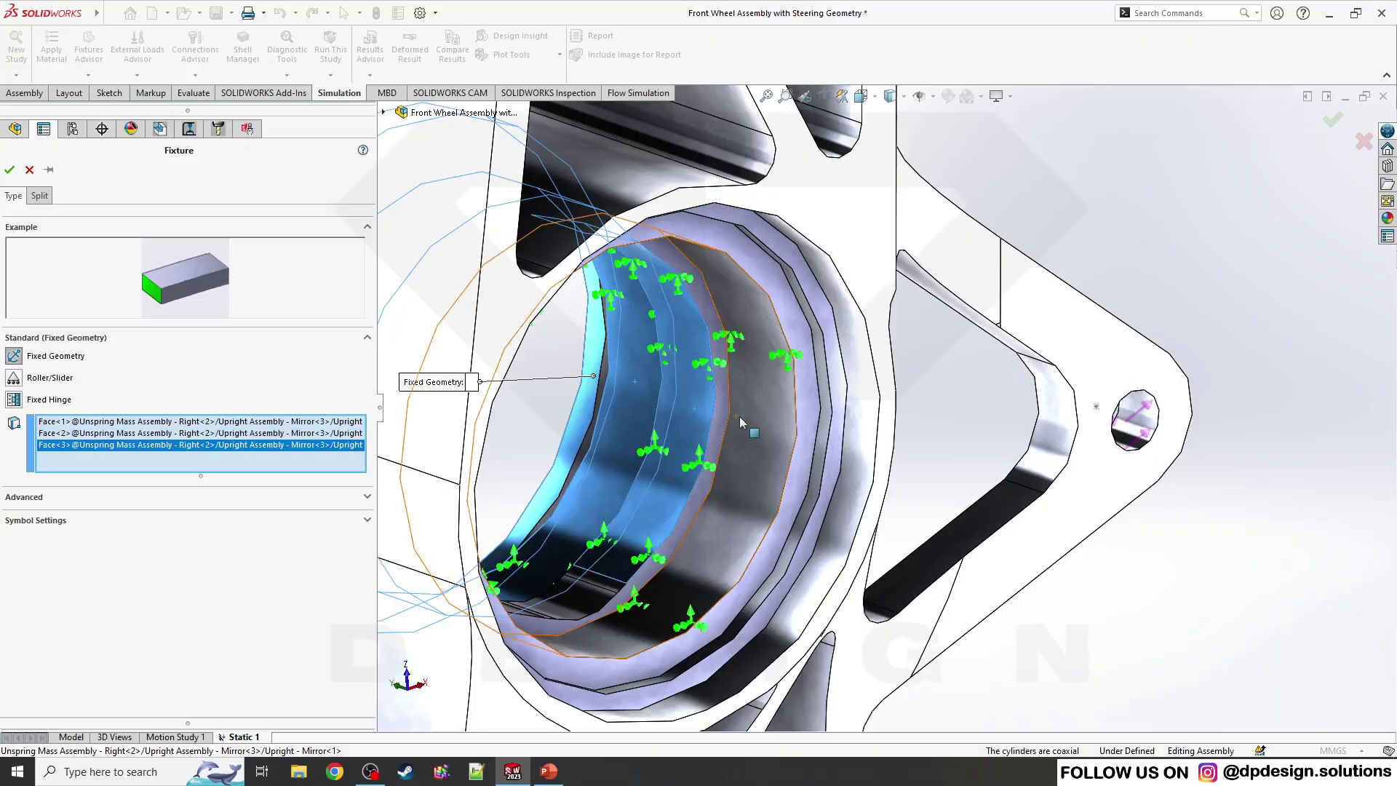
# Add four more inner faces of the bearing bore to the fixed-geometry fixture and apply it.
pyautogui.click(821, 447)
pyautogui.click(822, 441)
pyautogui.click(825, 429)
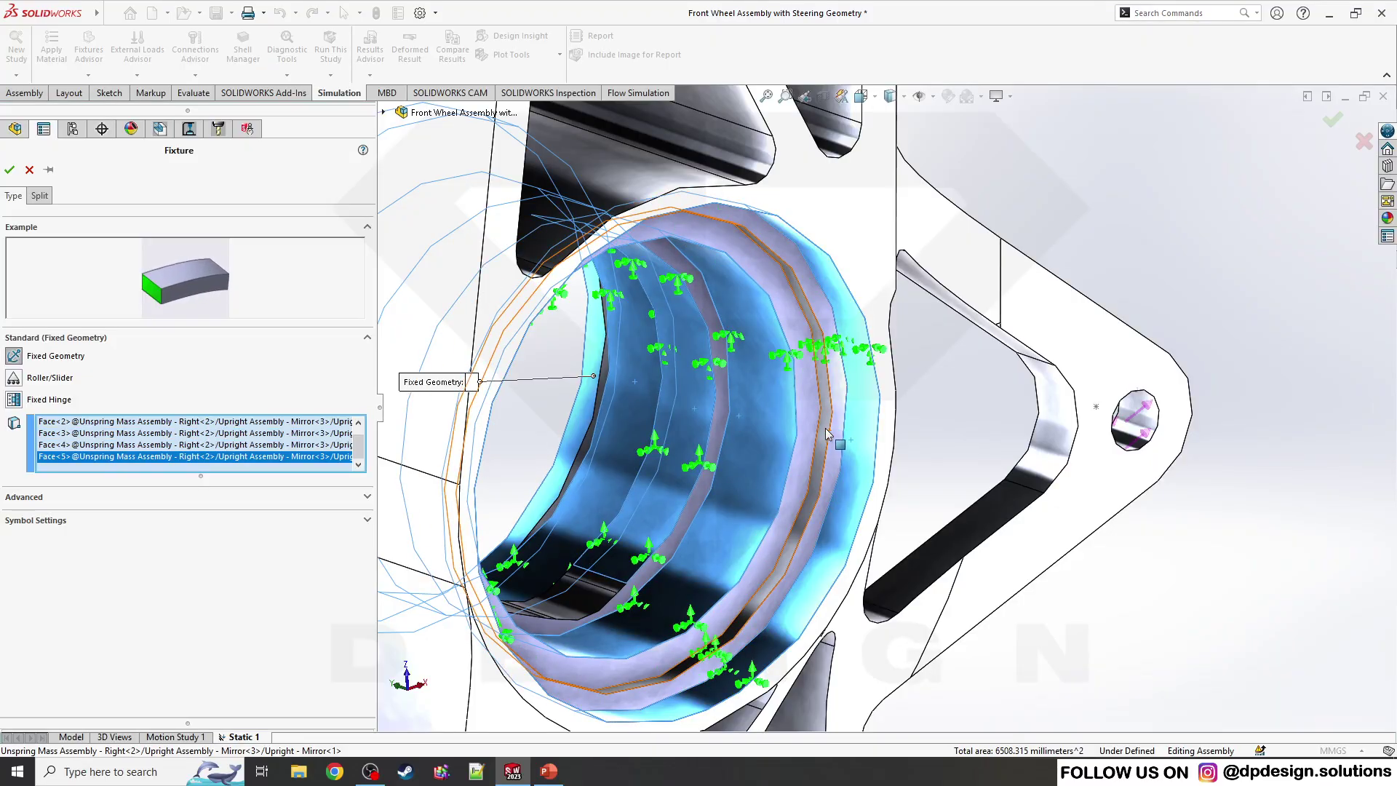
pyautogui.scroll(4, 826, 429)
pyautogui.moveTo(736, 434); pyautogui.dragTo(814, 450, button='middle')
pyautogui.scroll(-10, 815, 453)
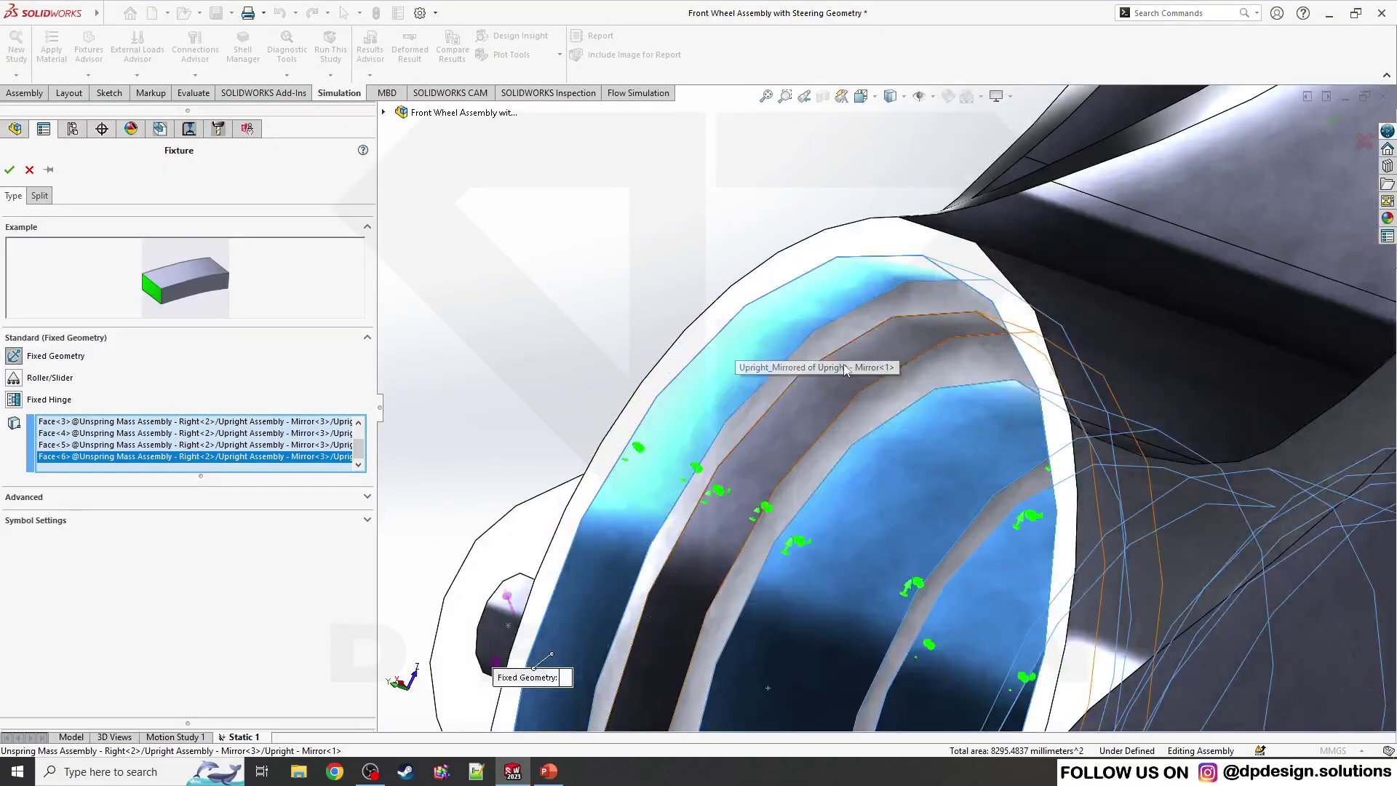
pyautogui.click(844, 368)
pyautogui.scroll(10, 844, 379)
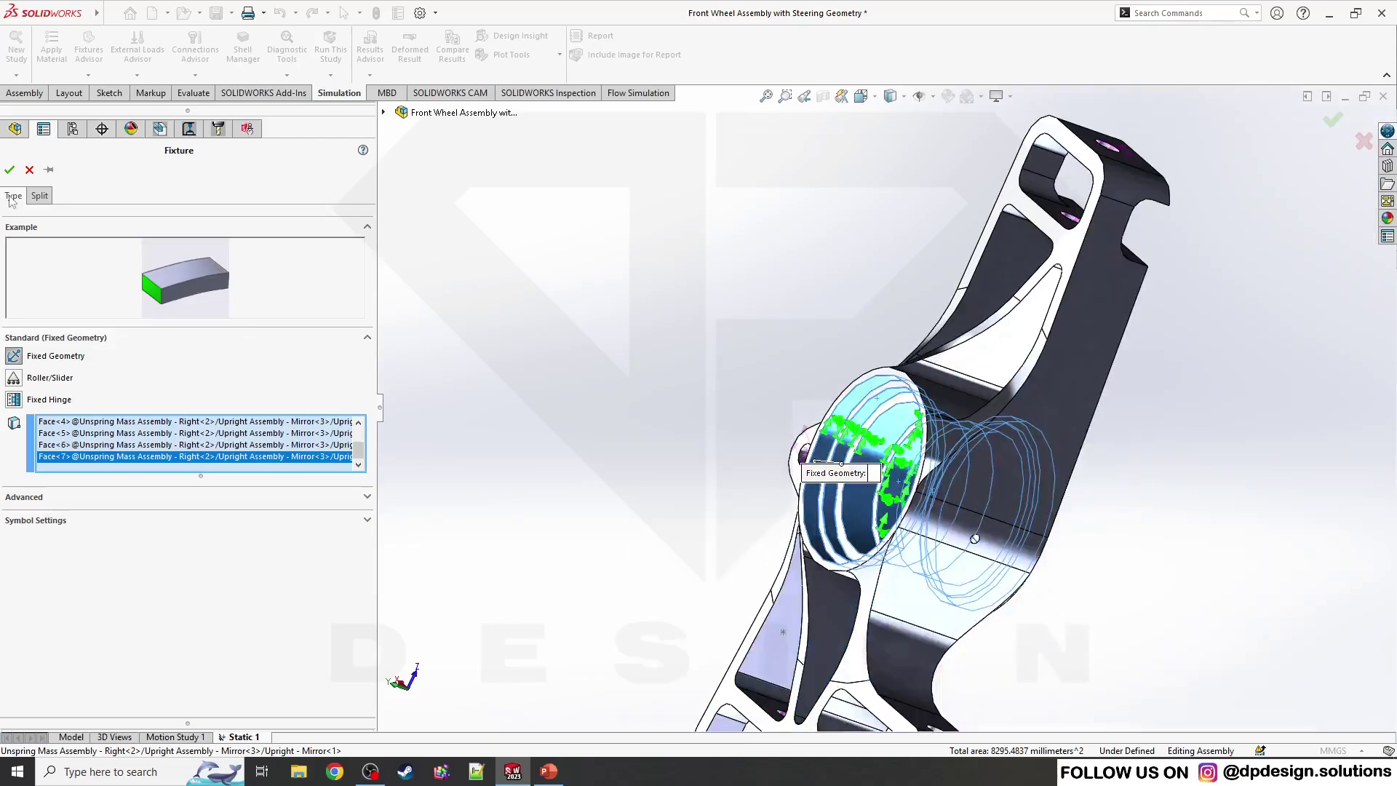
pyautogui.click(7, 170)
# Create the study's mesh on the upright using the default mesh density.
pyautogui.scroll(5, 652, 309)
pyautogui.moveTo(652, 308); pyautogui.dragTo(524, 281, button='middle')
pyautogui.moveTo(918, 396); pyautogui.dragTo(858, 427, button='middle')
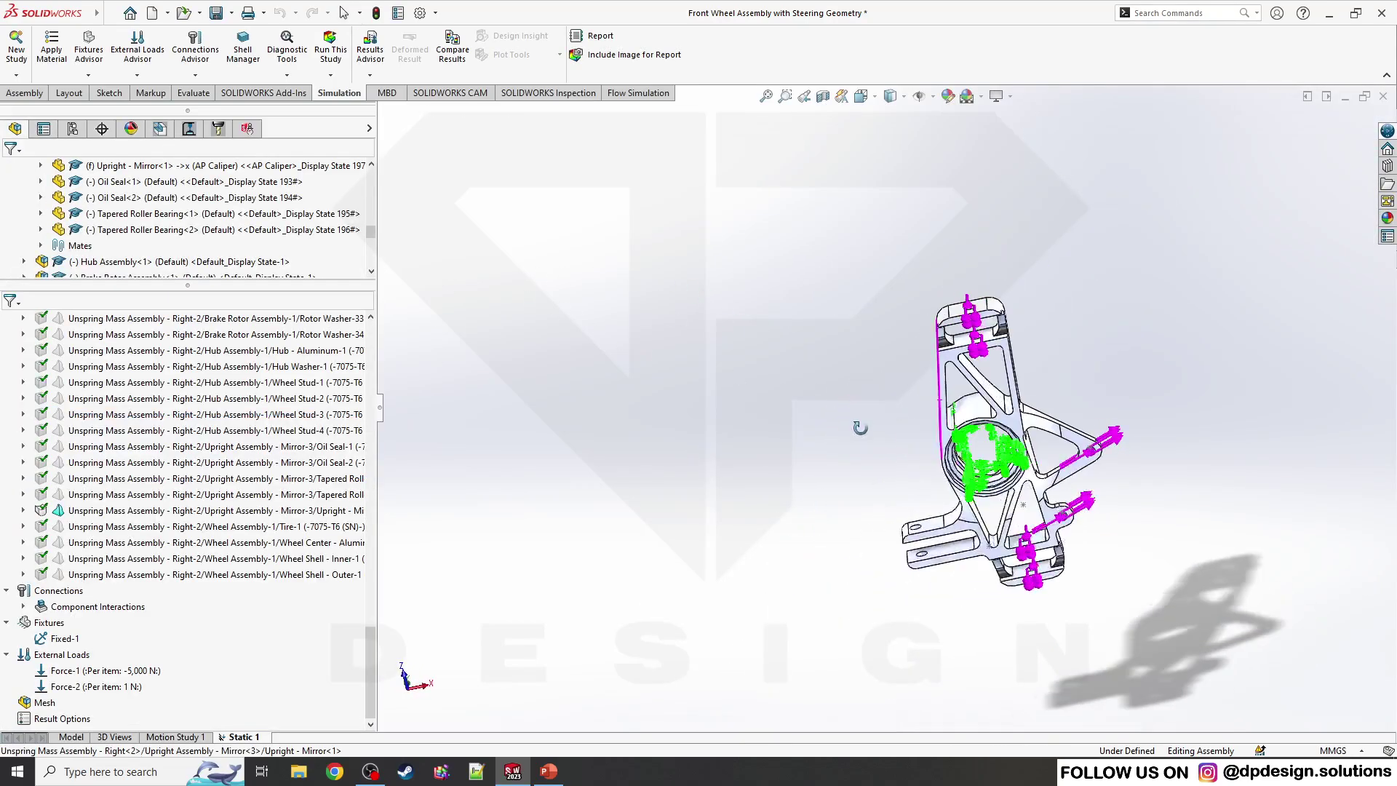
pyautogui.scroll(-4, 1025, 488)
pyautogui.moveTo(1025, 487); pyautogui.dragTo(1092, 486, button='middle')
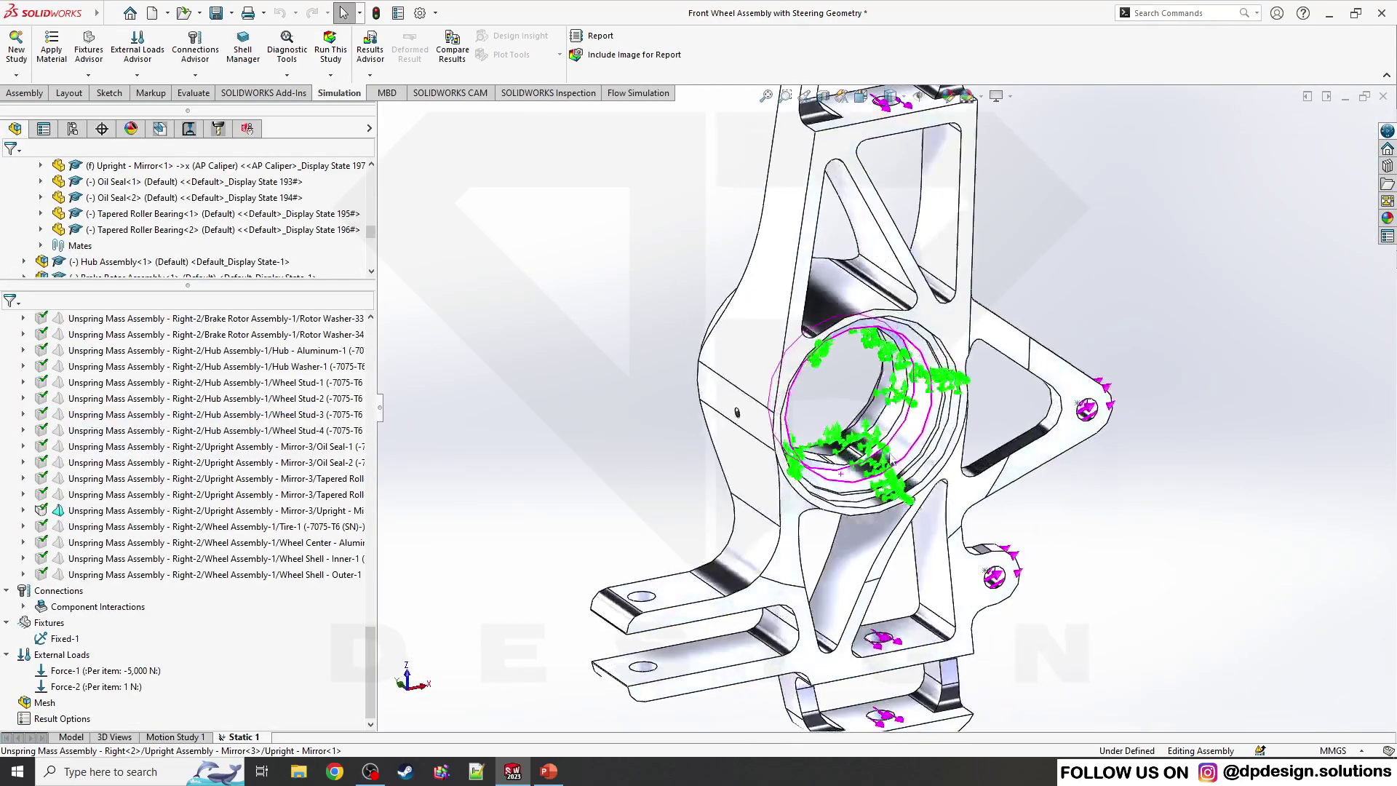
pyautogui.rightClick(46, 690)
pyautogui.rightClick(44, 702)
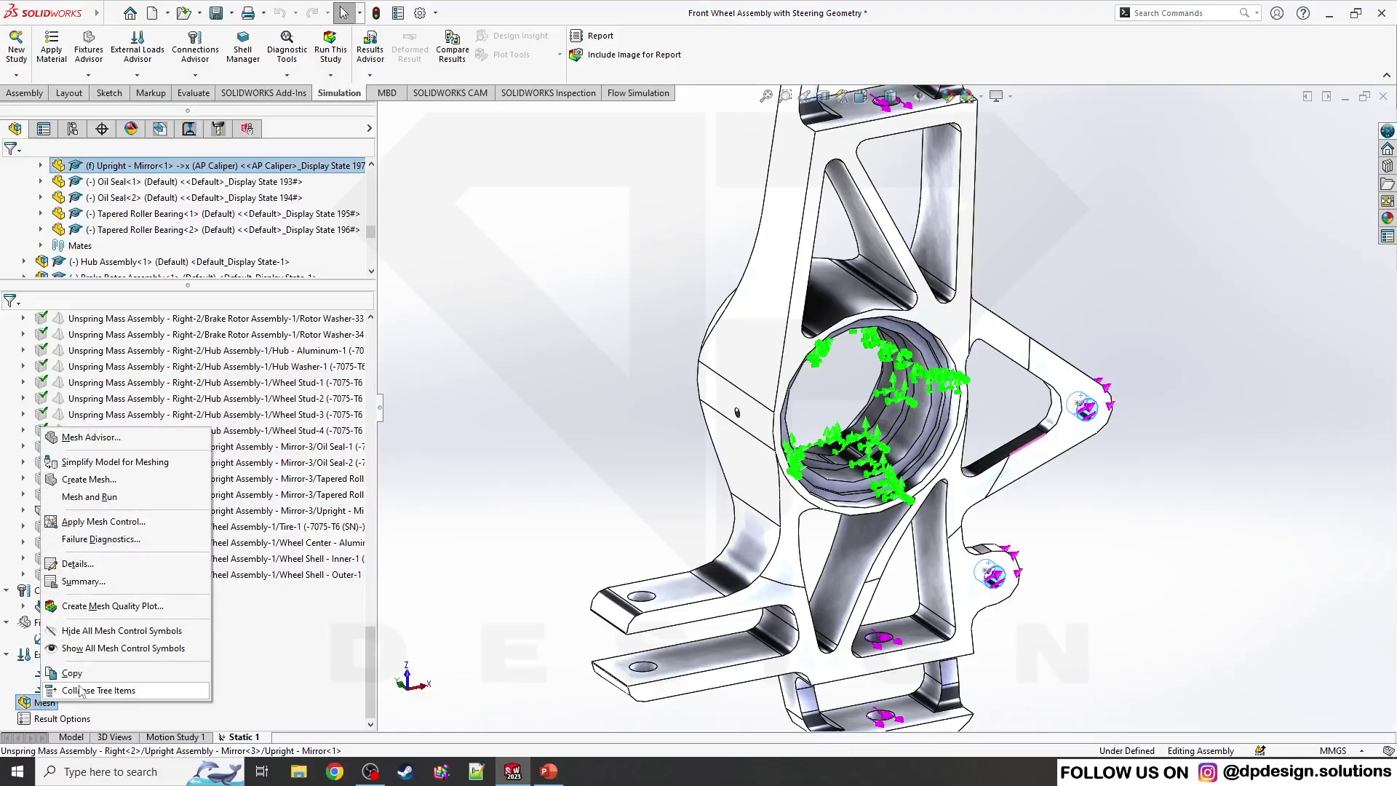
pyautogui.click(89, 480)
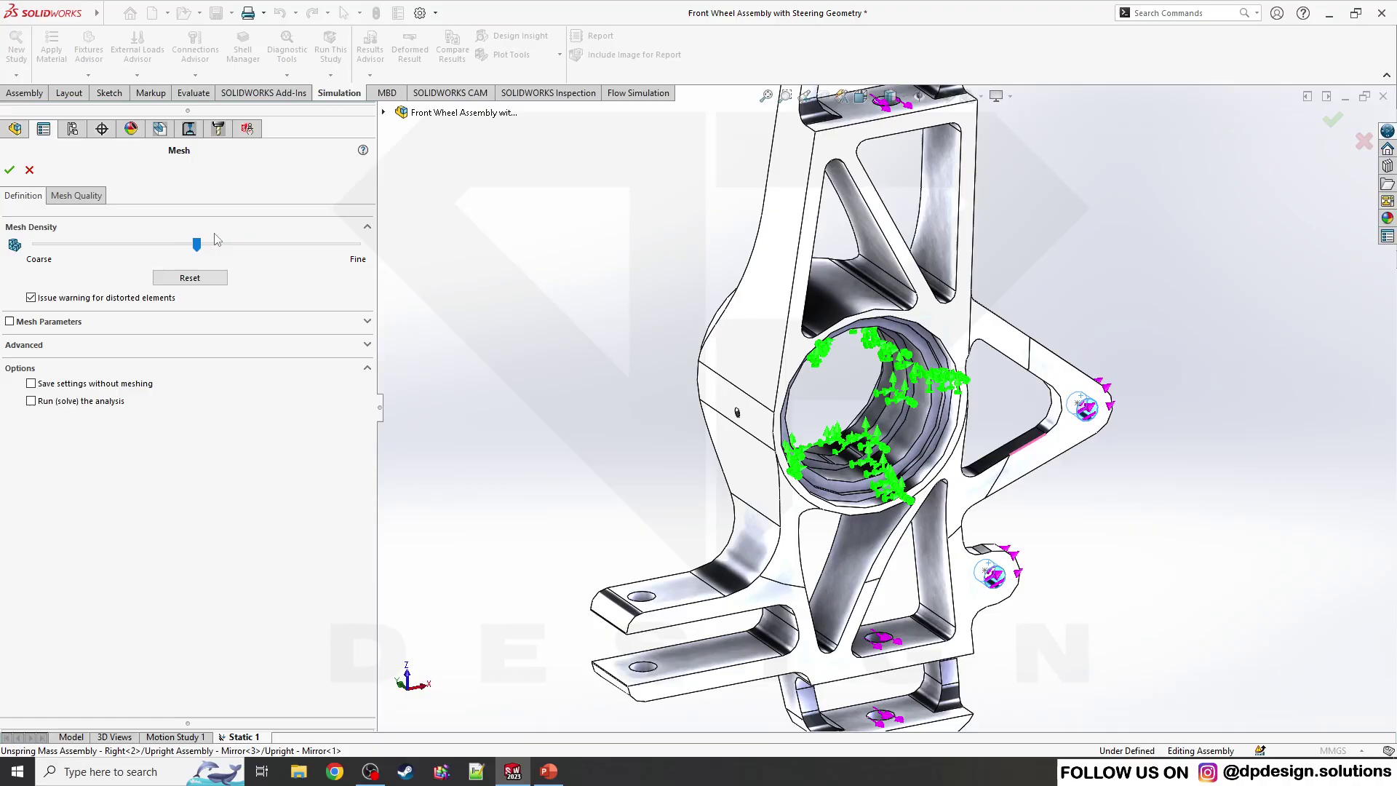
pyautogui.click(9, 171)
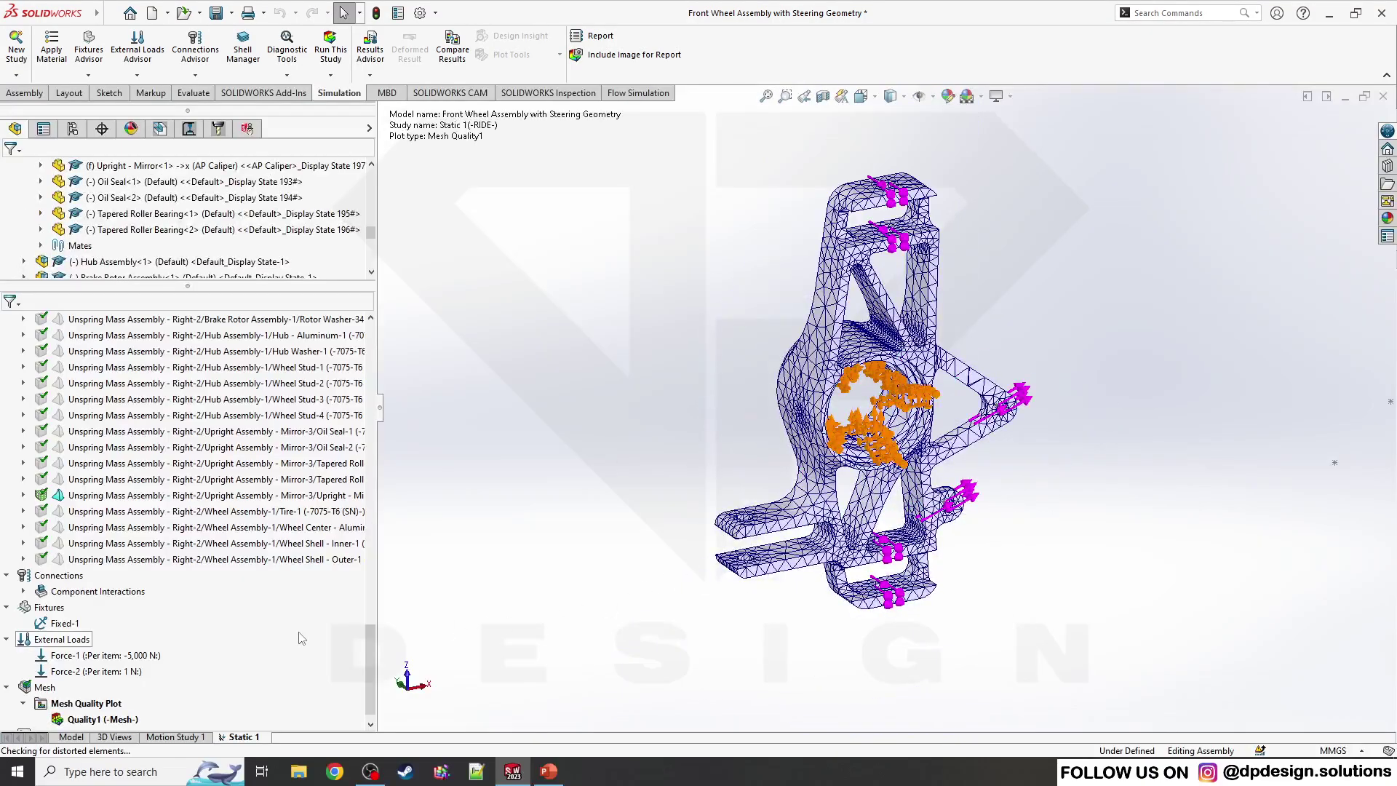
# Run the static study and examine the von Mises stress plot on the upright.
pyautogui.click(330, 49)
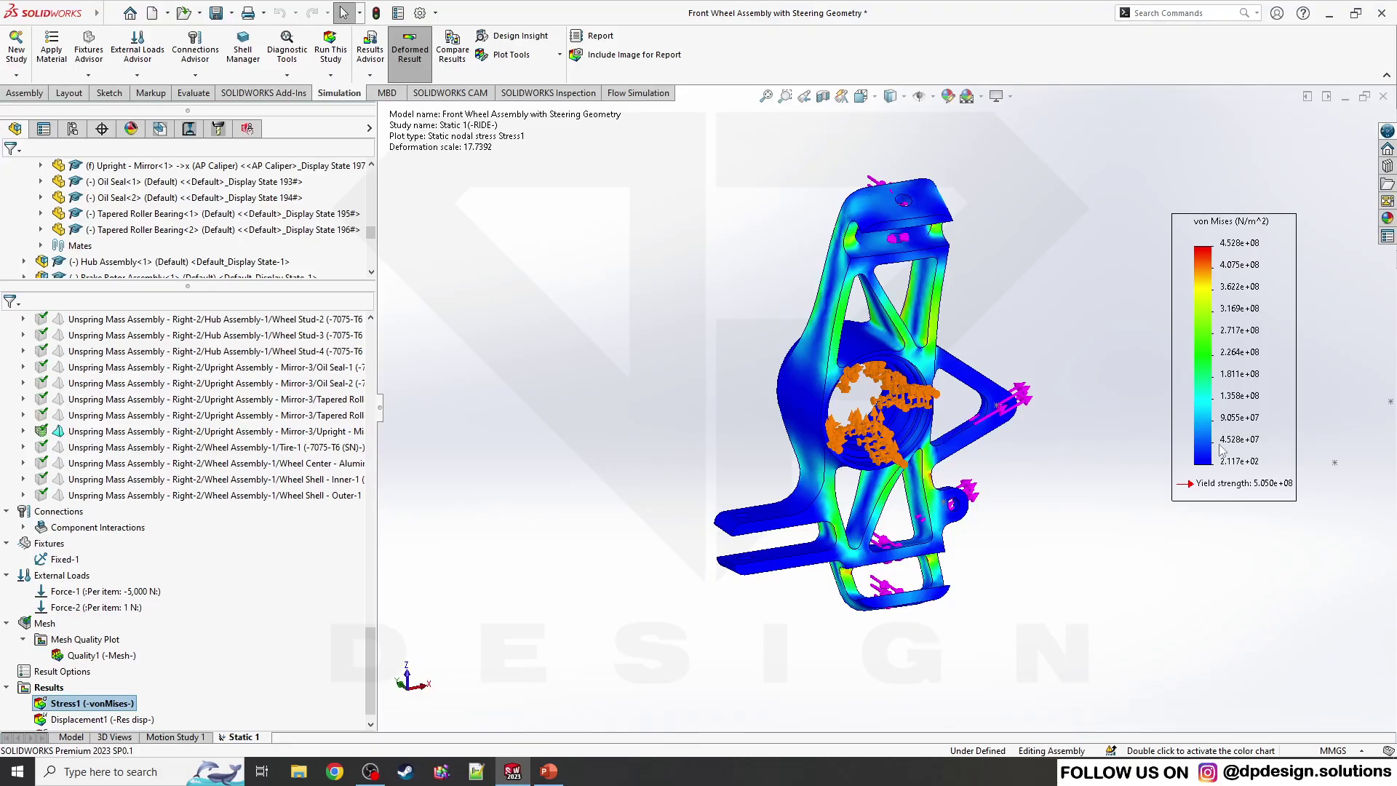
pyautogui.scroll(-3, 1003, 382)
pyautogui.scroll(1, 975, 458)
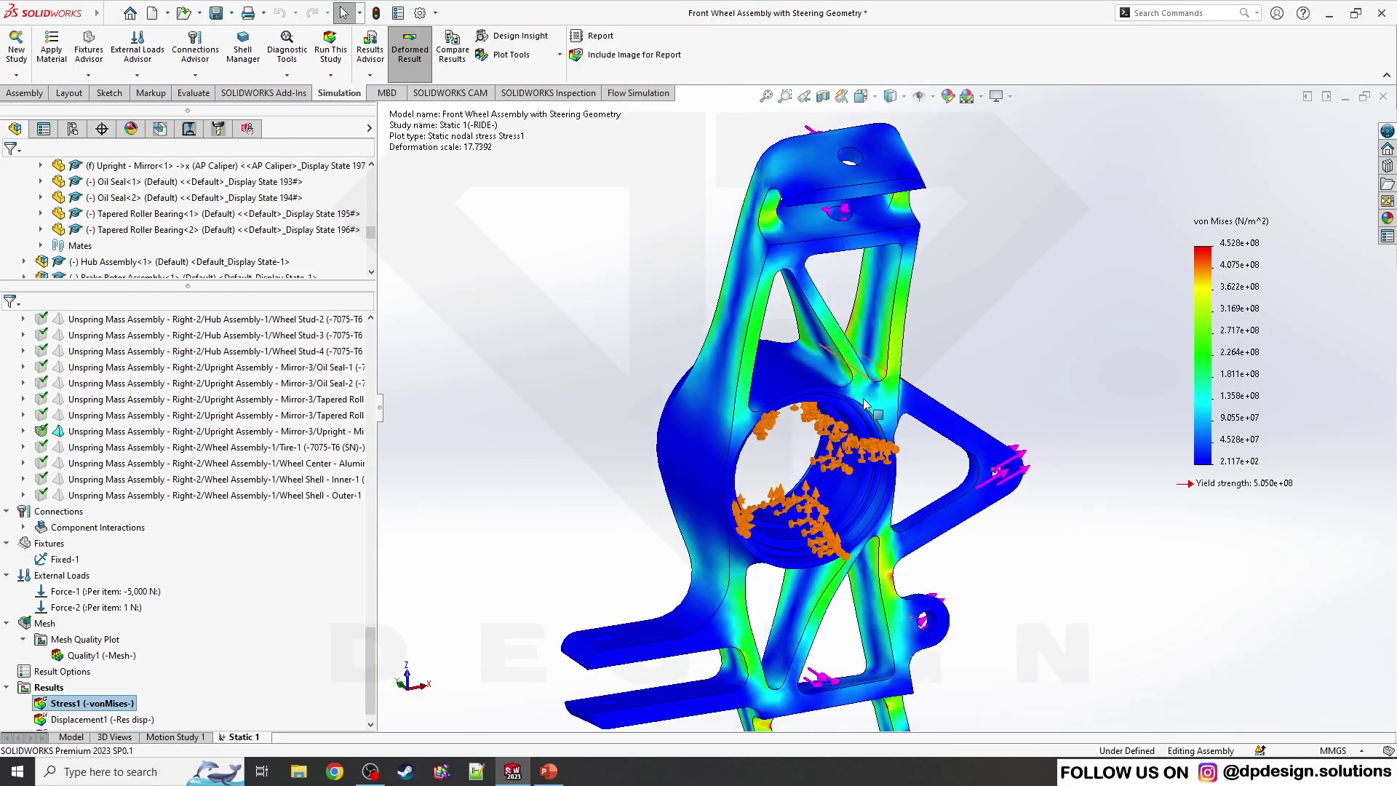
pyautogui.scroll(-6, 975, 473)
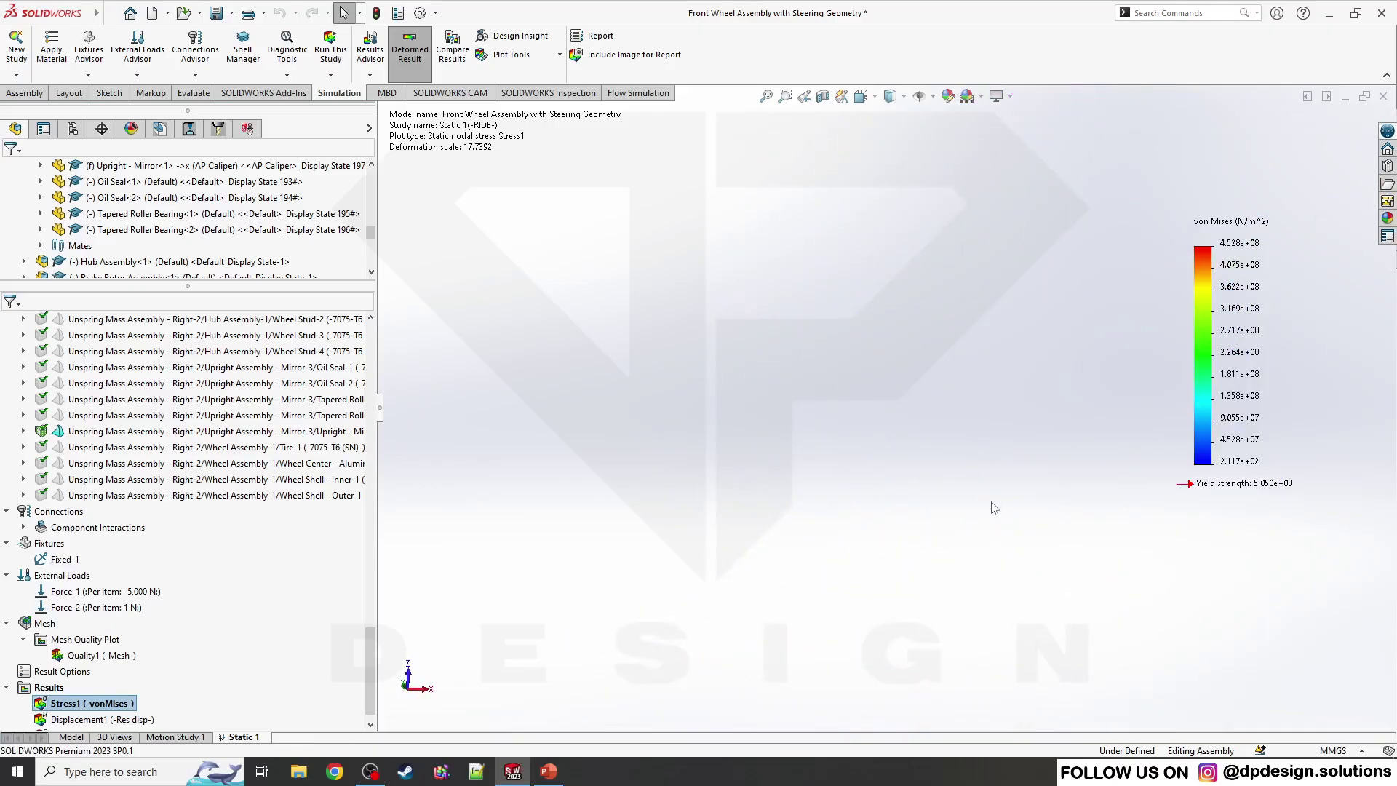
pyautogui.scroll(6, 1019, 508)
pyautogui.scroll(-3, 1002, 433)
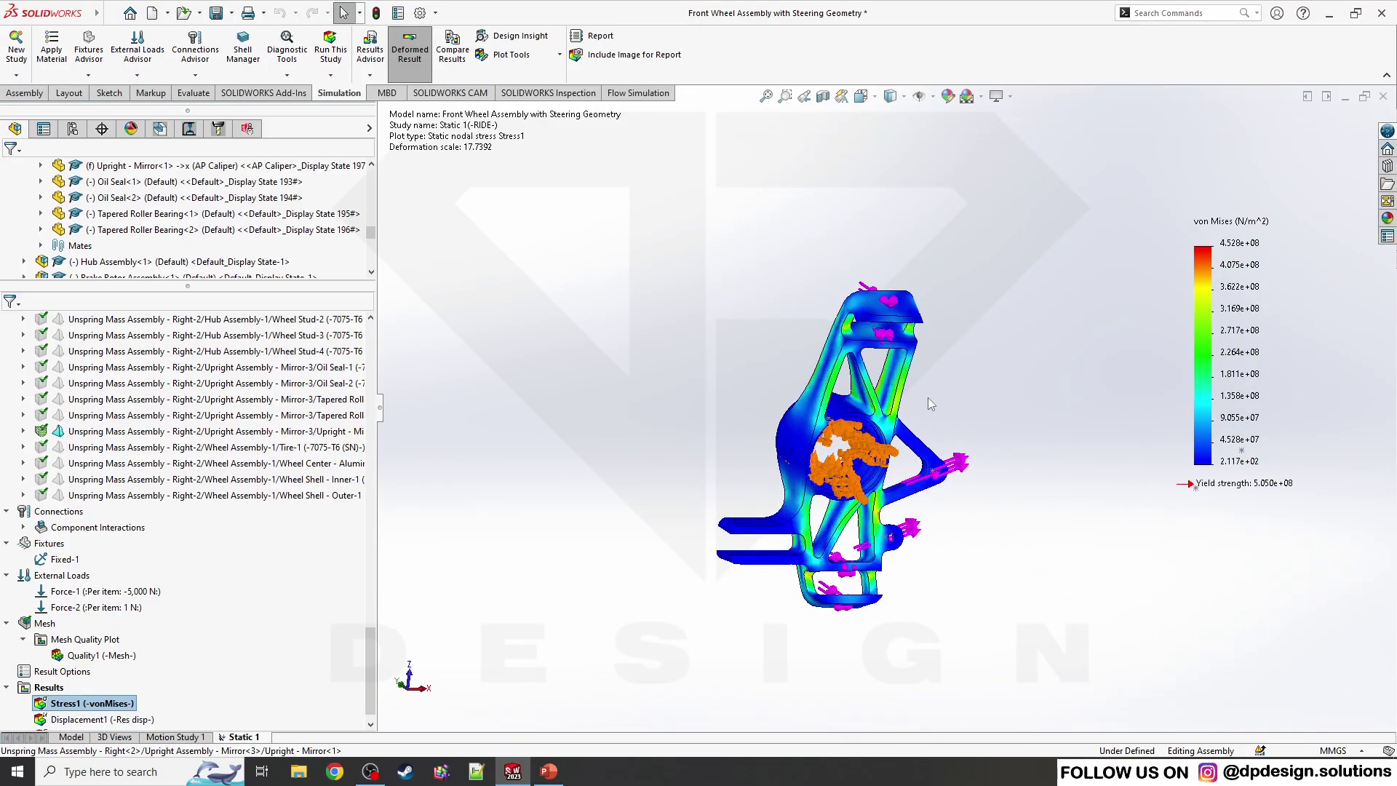
pyautogui.scroll(-3, 928, 399)
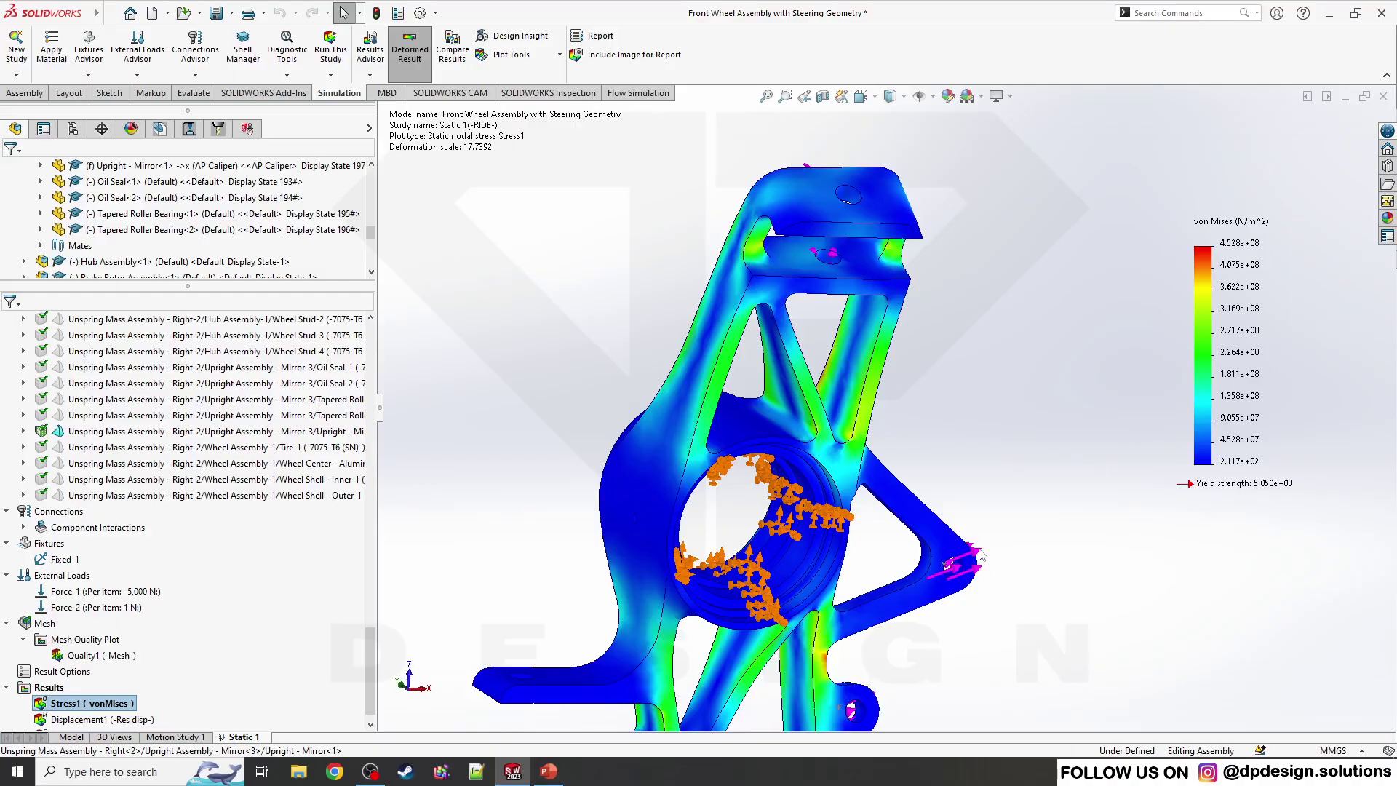
# Show the resultant displacement plot with the whole upright in view.
pyautogui.doubleClick(135, 723)
pyautogui.press('f')
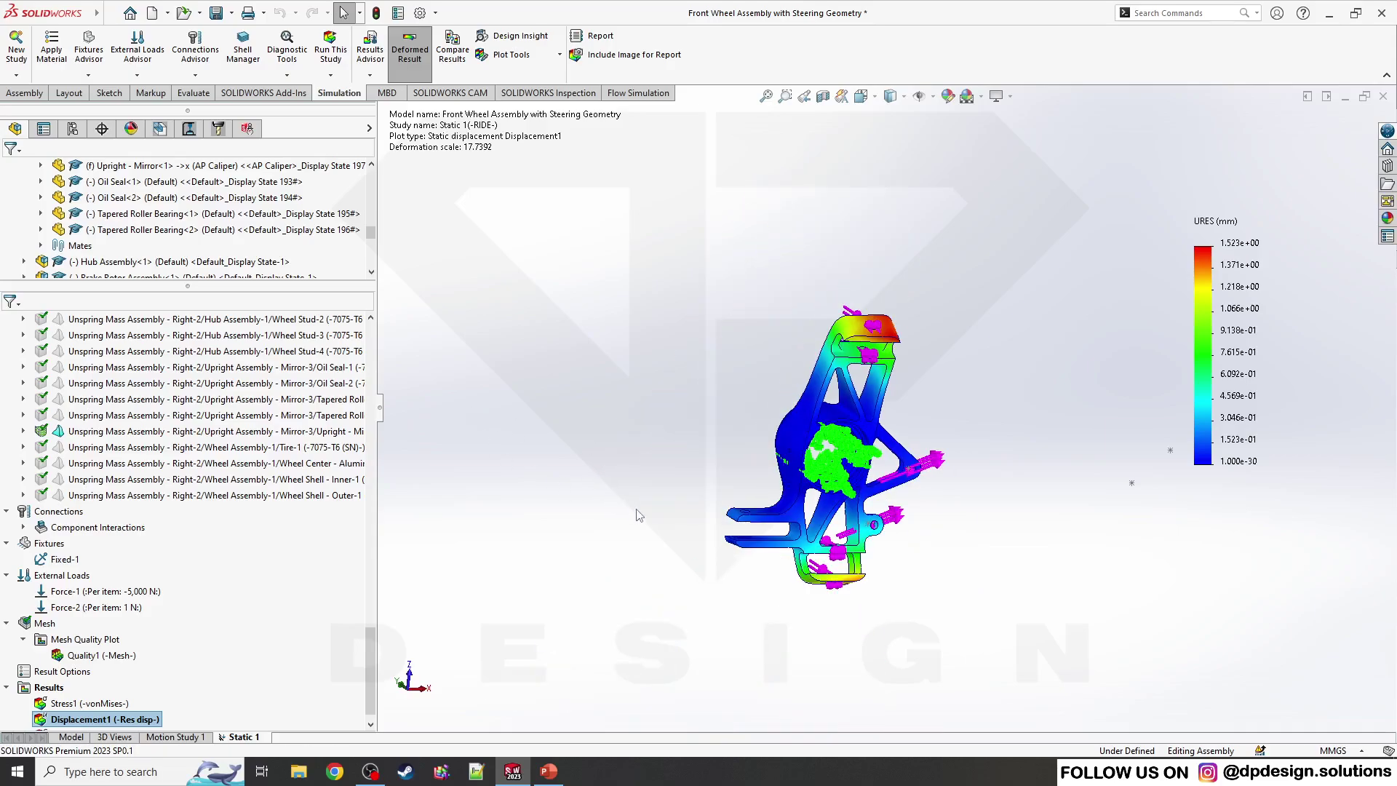
# Return from the displacement plot to the assembly model and try to overlay the results with Simulation Display.
pyautogui.moveTo(835, 513); pyautogui.dragTo(926, 533, button='middle')
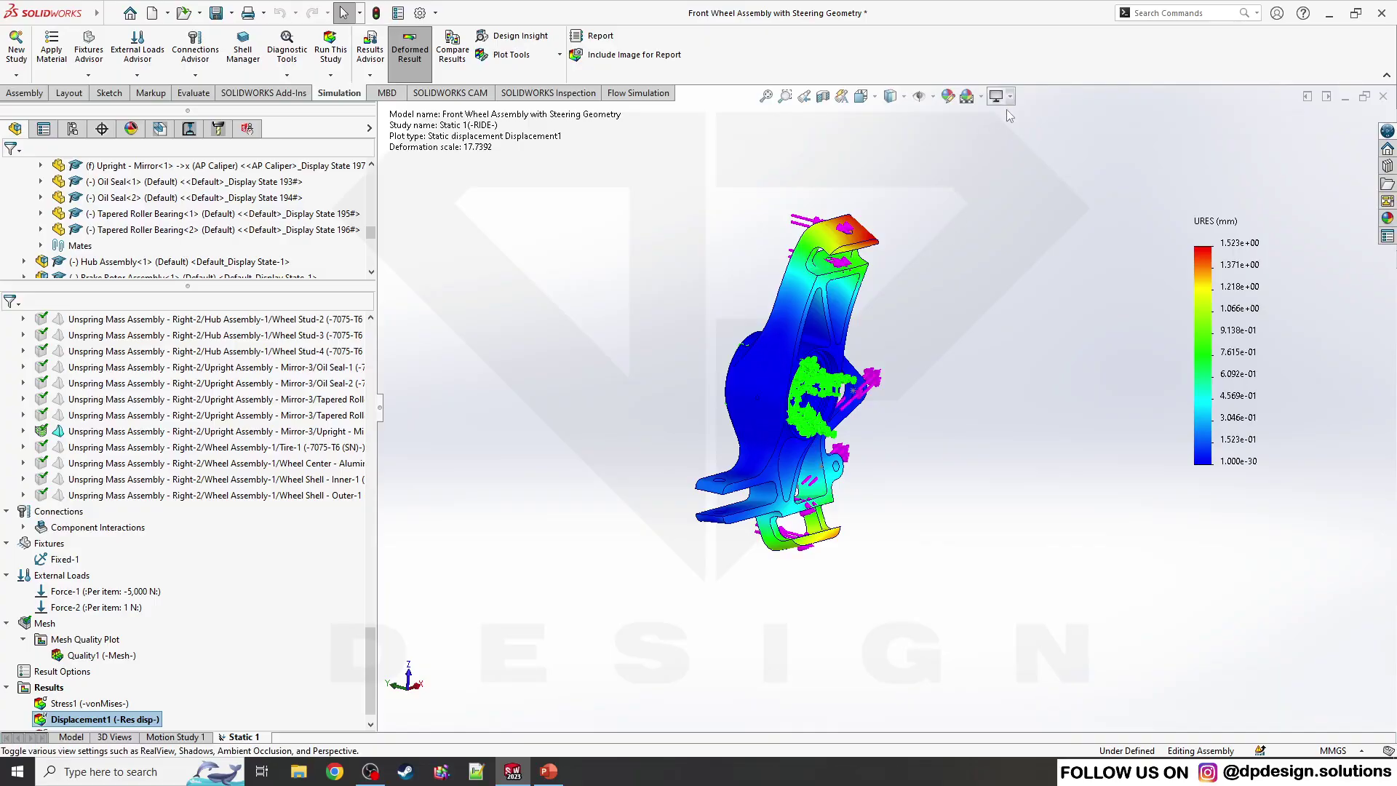
pyautogui.click(71, 737)
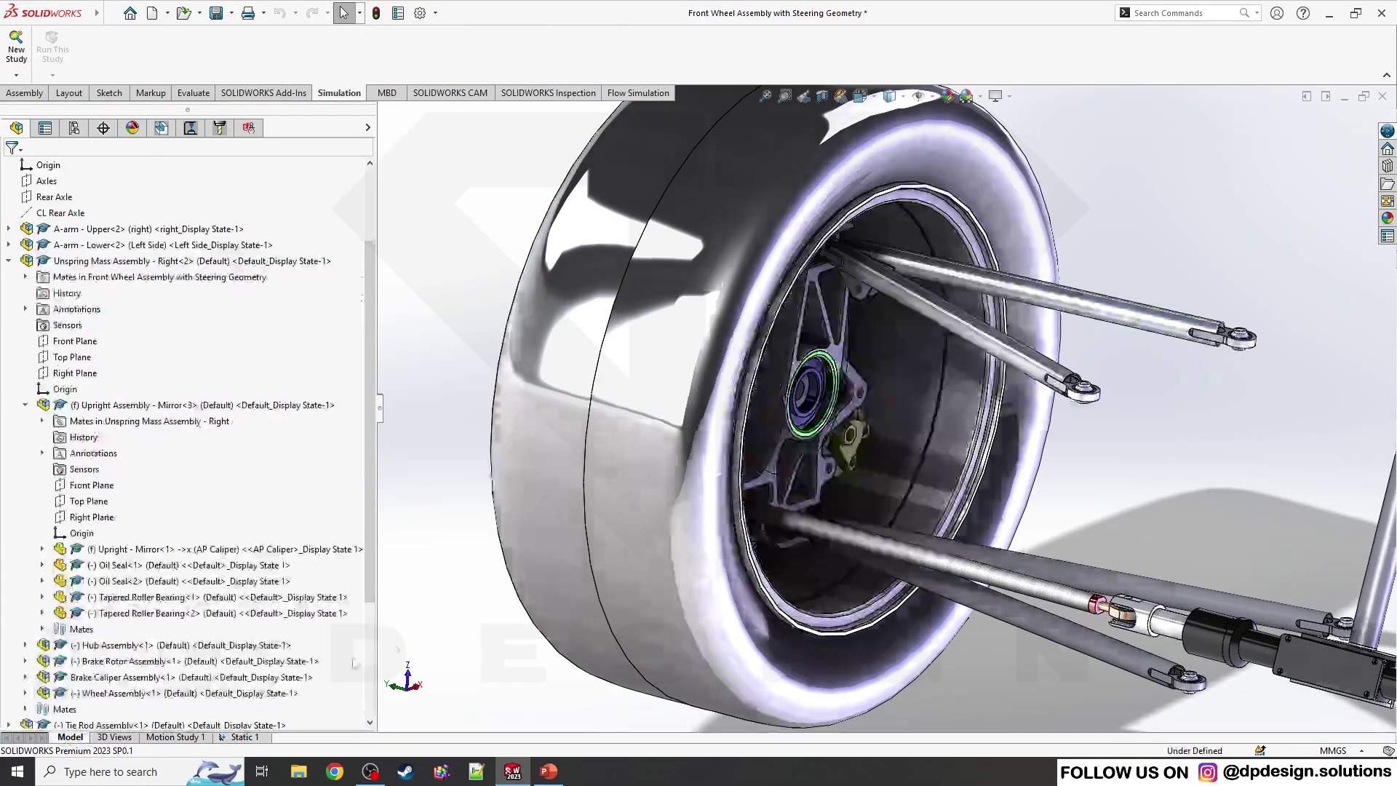
pyautogui.scroll(-4, 994, 345)
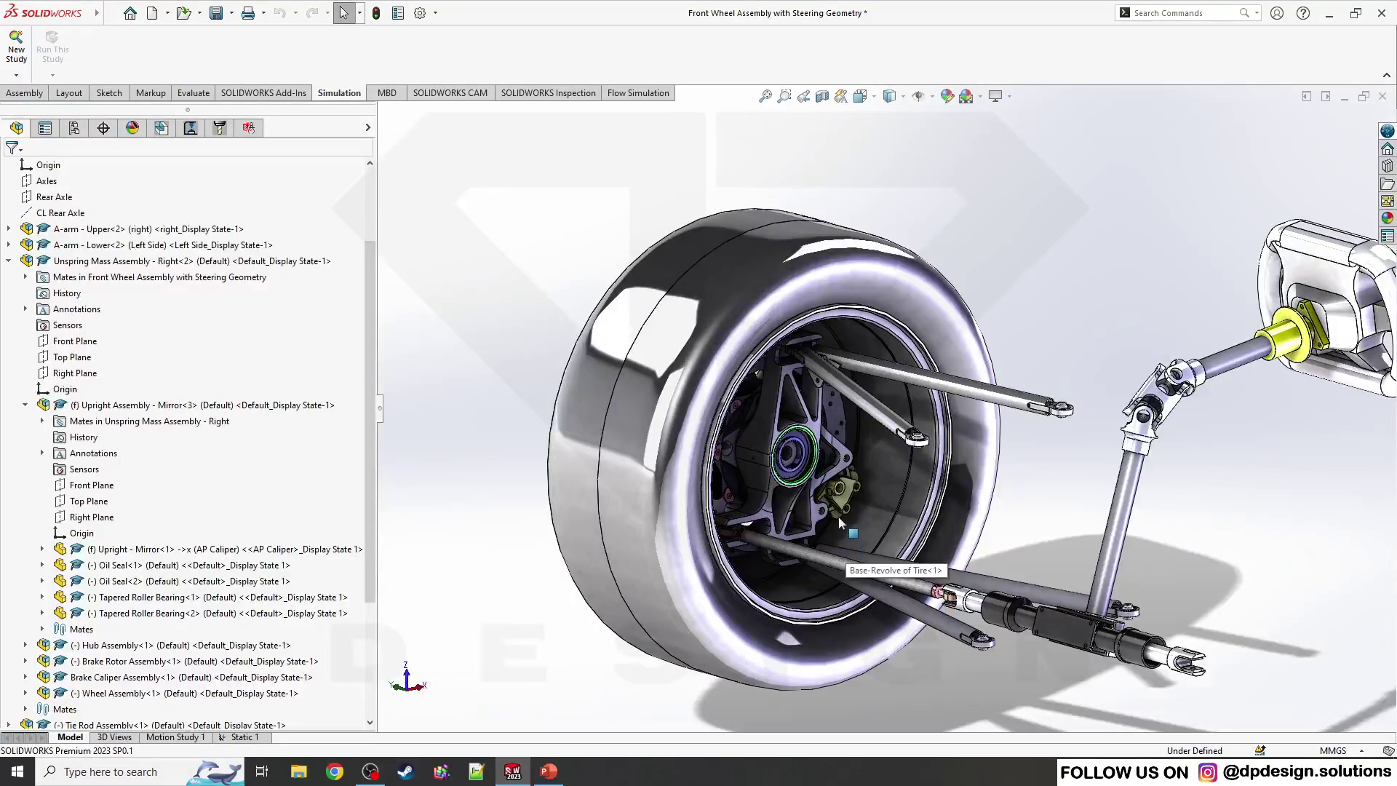
pyautogui.click(997, 96)
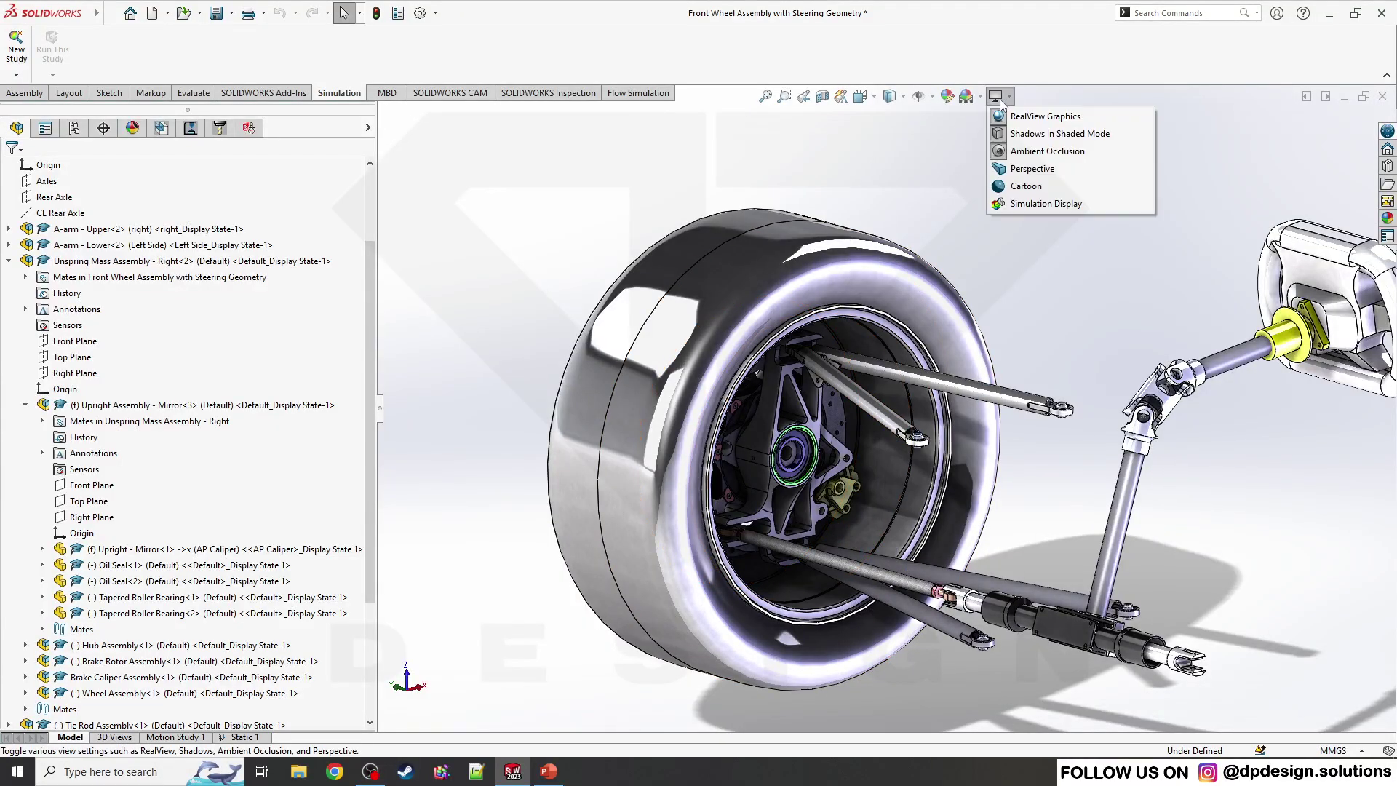
pyautogui.click(1048, 208)
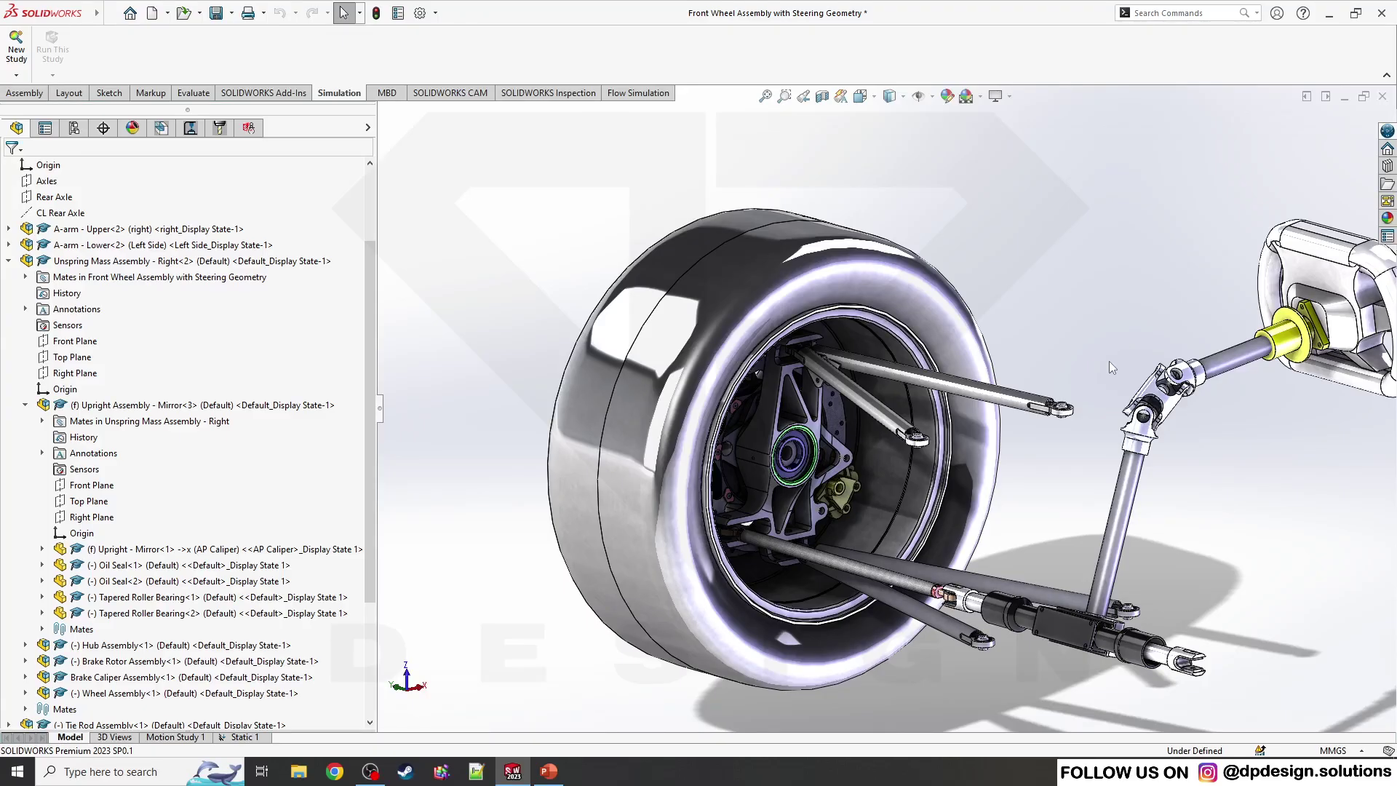
# Open the mirrored upright part in its own window and close it to return to the wheel assembly.
pyautogui.scroll(-5, 858, 440)
pyautogui.click(684, 411)
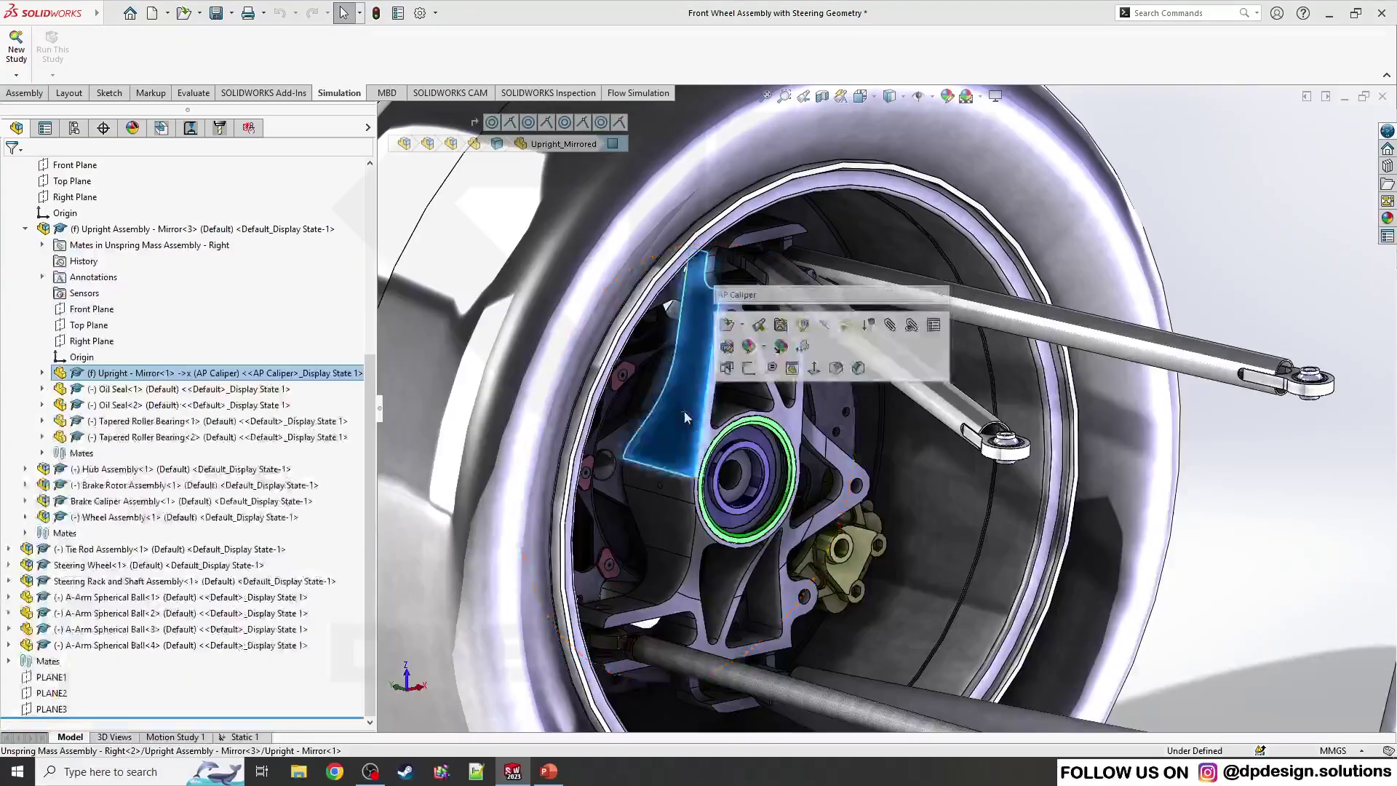
pyautogui.click(728, 347)
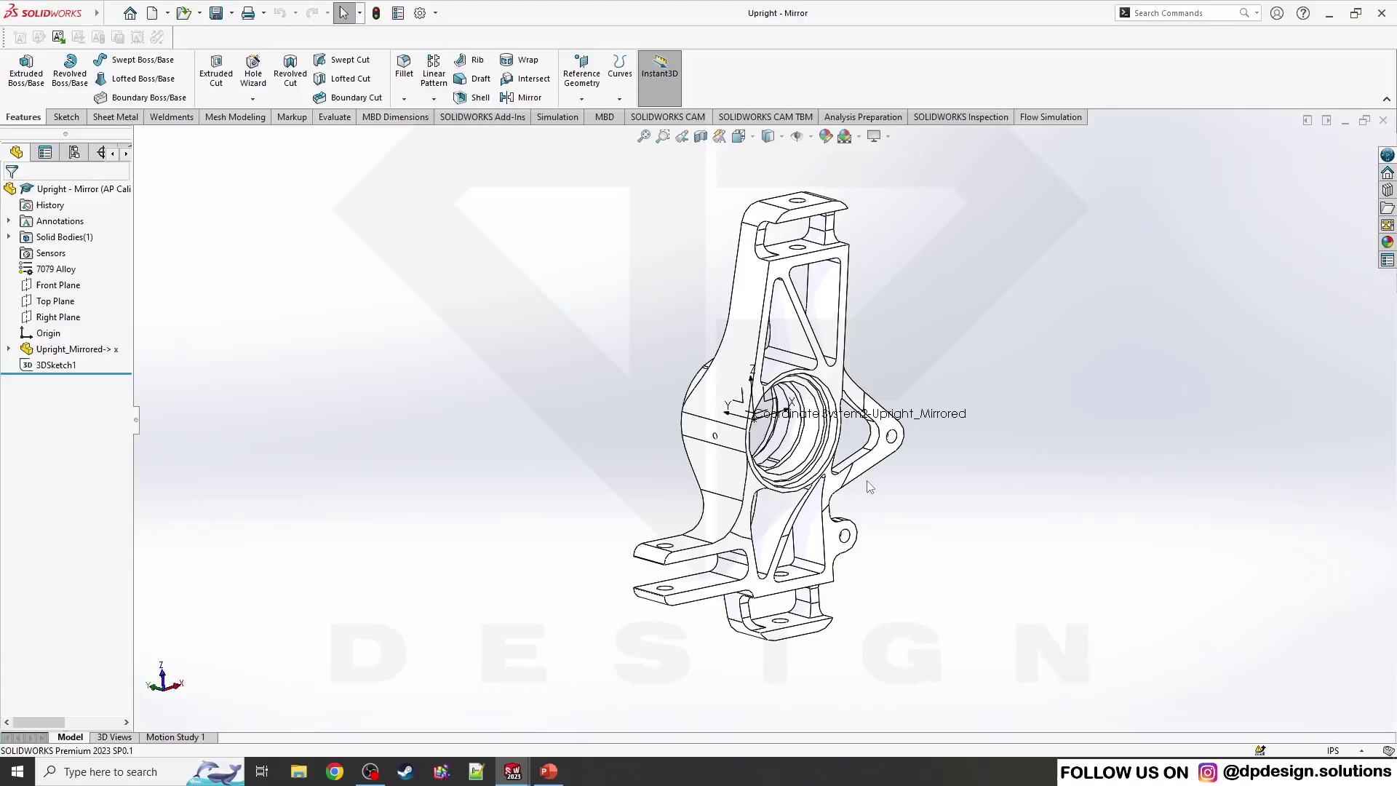
pyautogui.click(1381, 122)
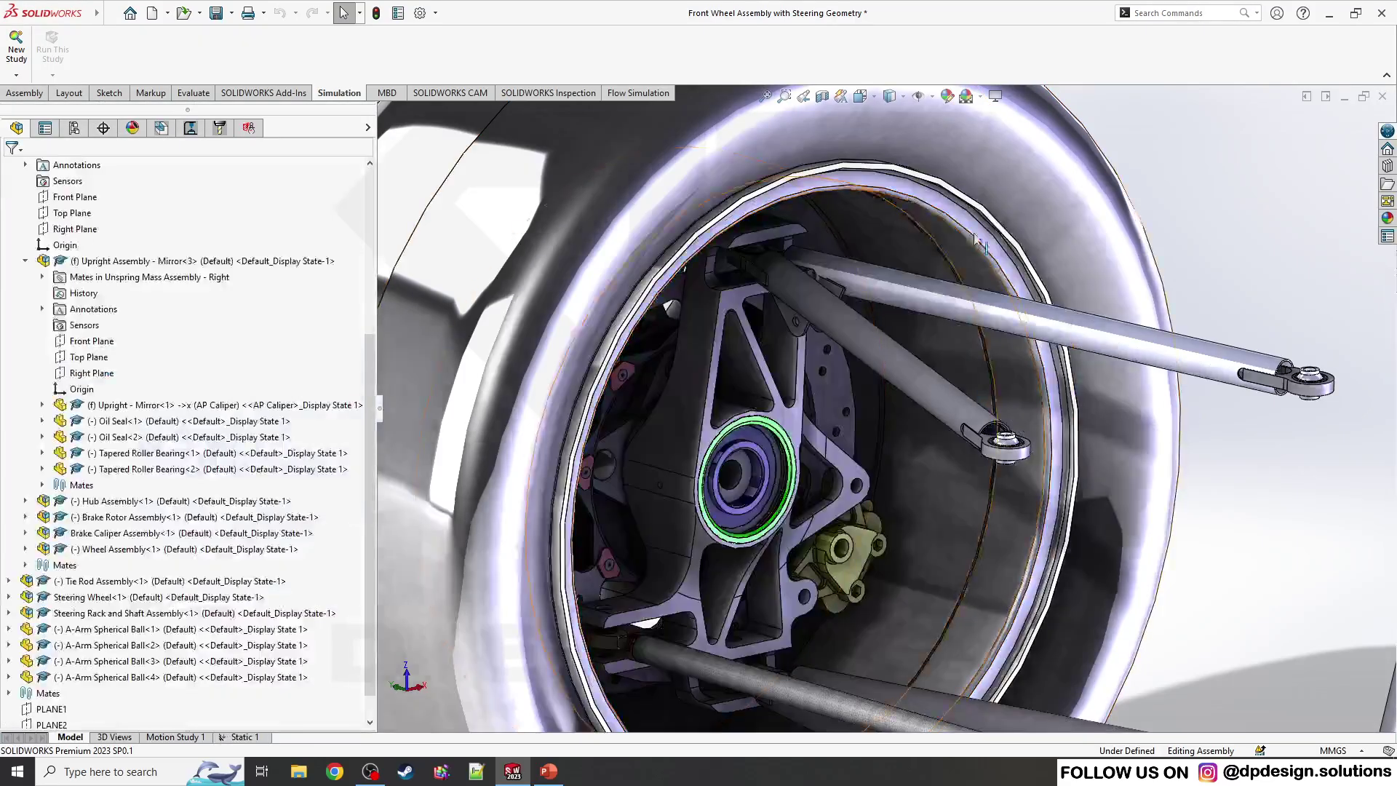
pyautogui.click(996, 96)
pyautogui.click(1234, 322)
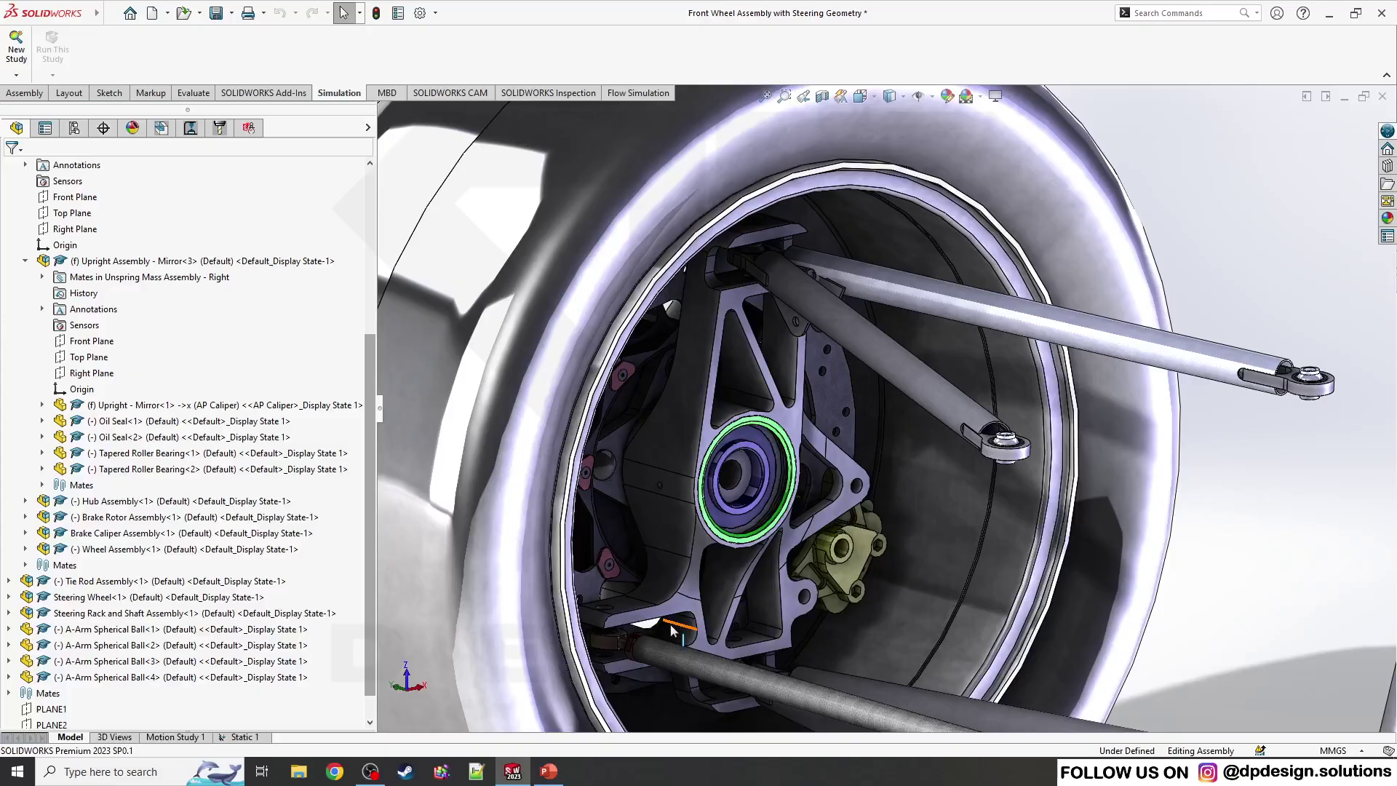
# Activate the Static 1 study, return to the assembly model and overlay the Stress1 (von Mises) result with Simulation Display.
pyautogui.click(238, 737)
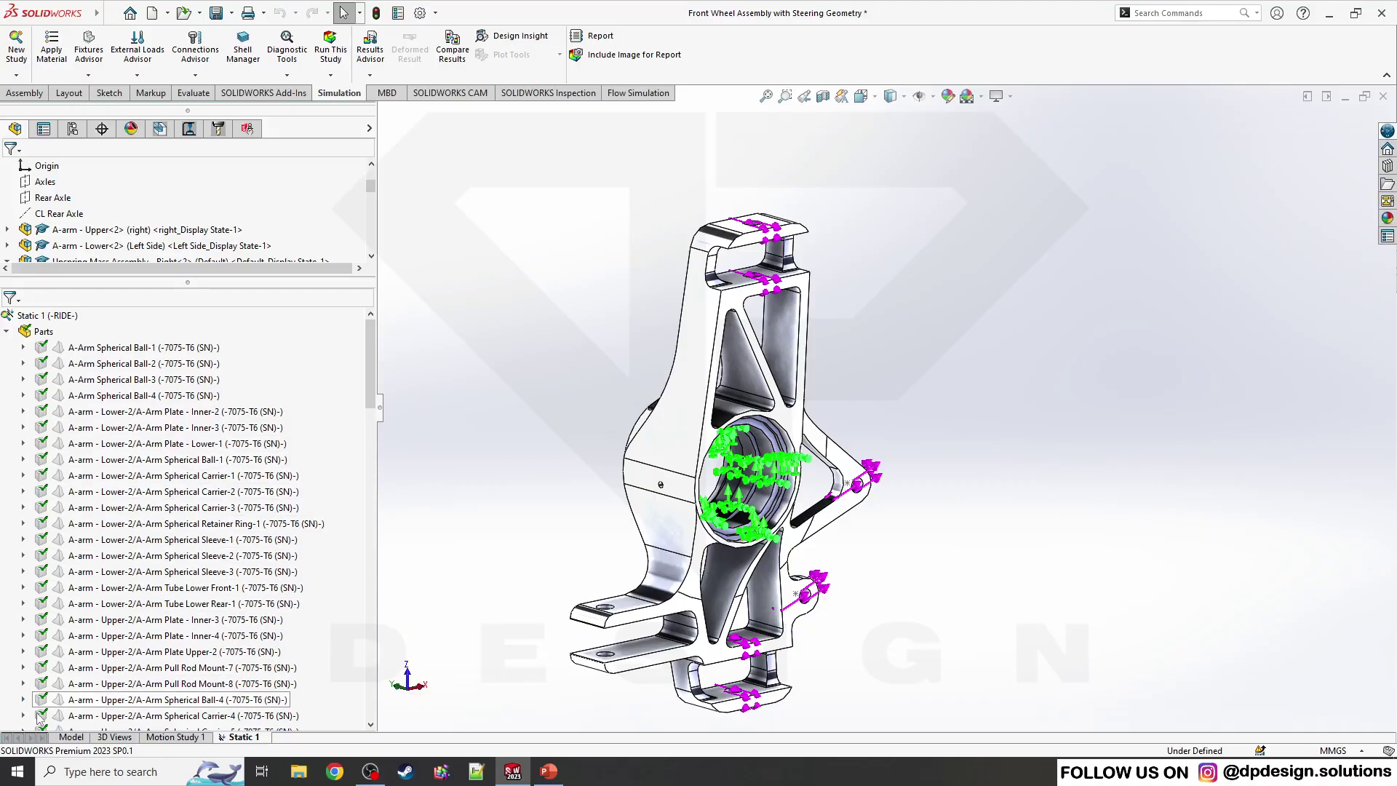
pyautogui.click(70, 737)
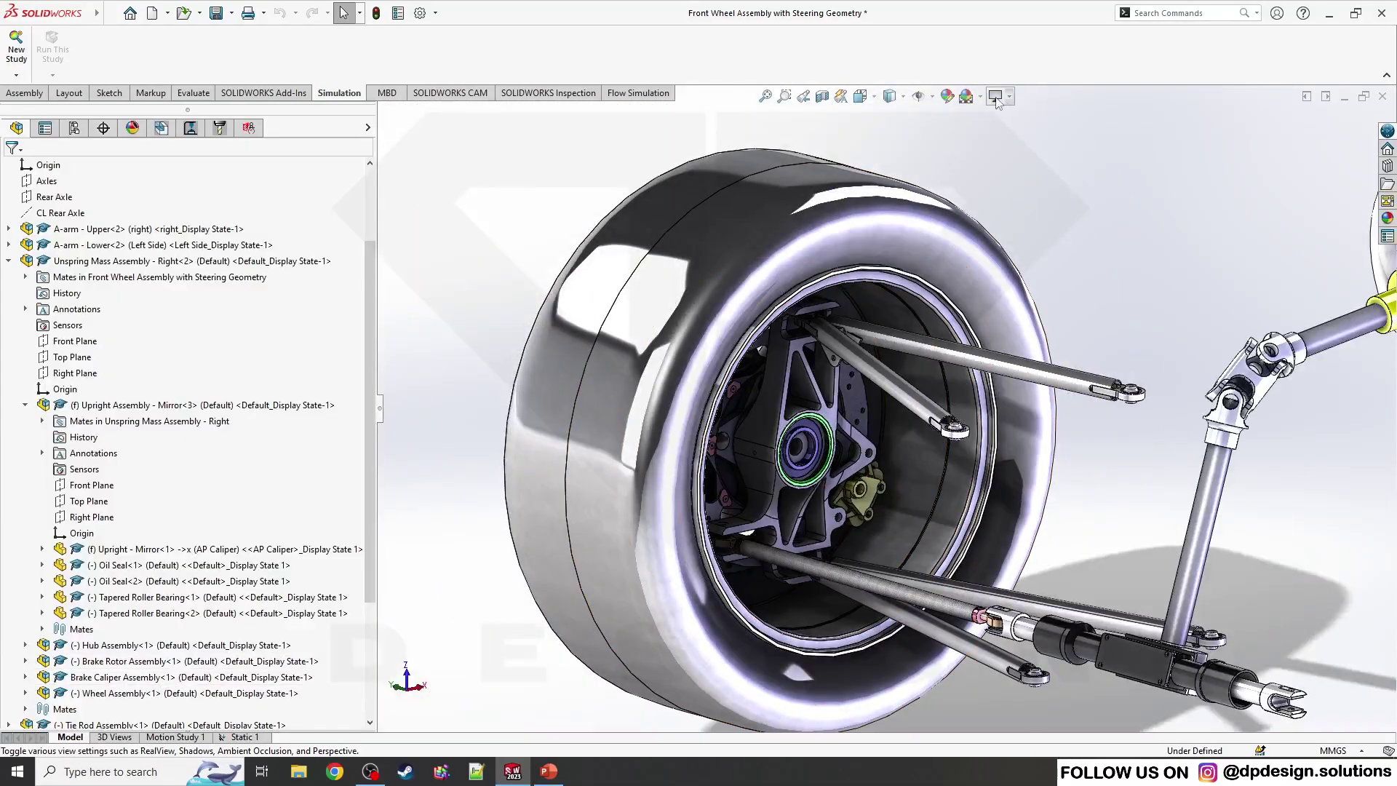
pyautogui.click(997, 98)
pyautogui.click(1033, 187)
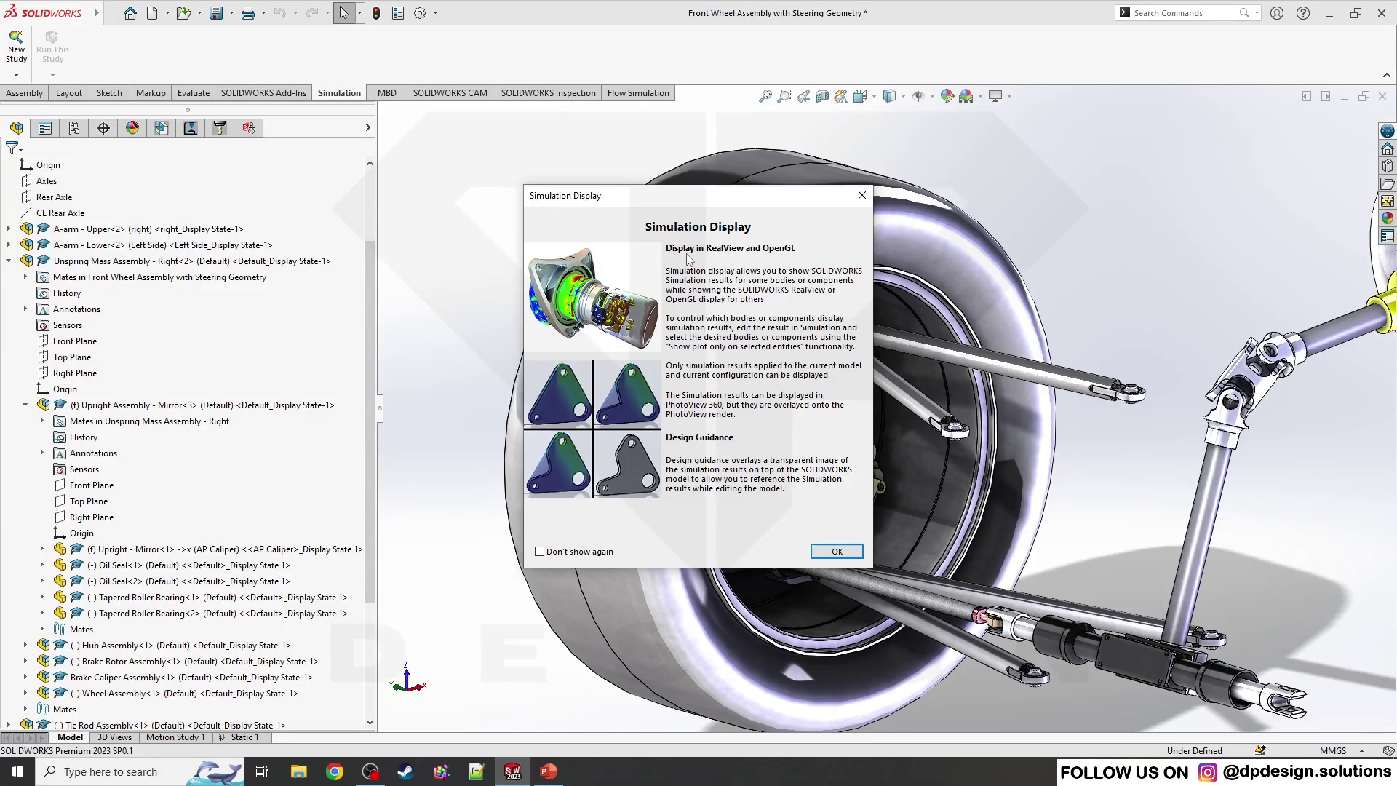
pyautogui.click(837, 550)
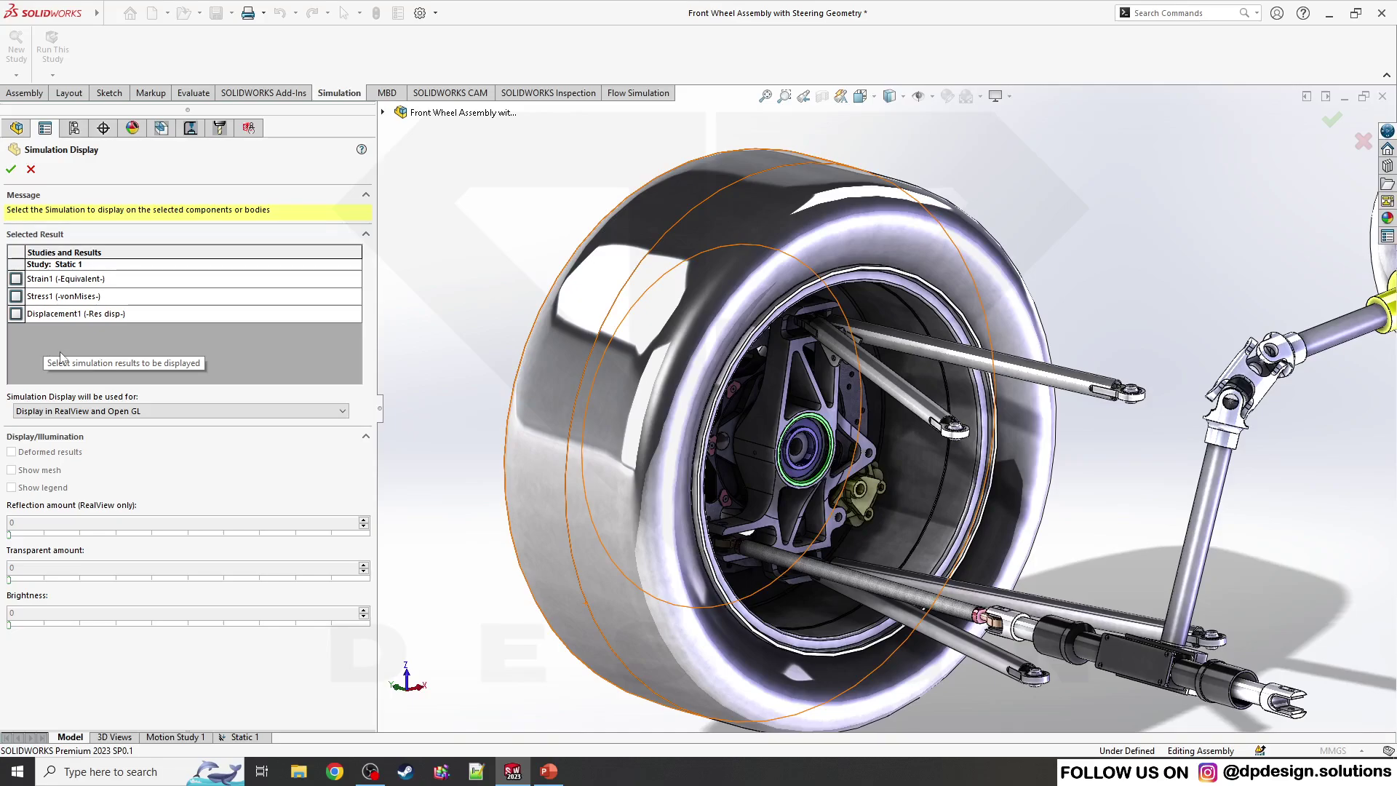
pyautogui.click(17, 296)
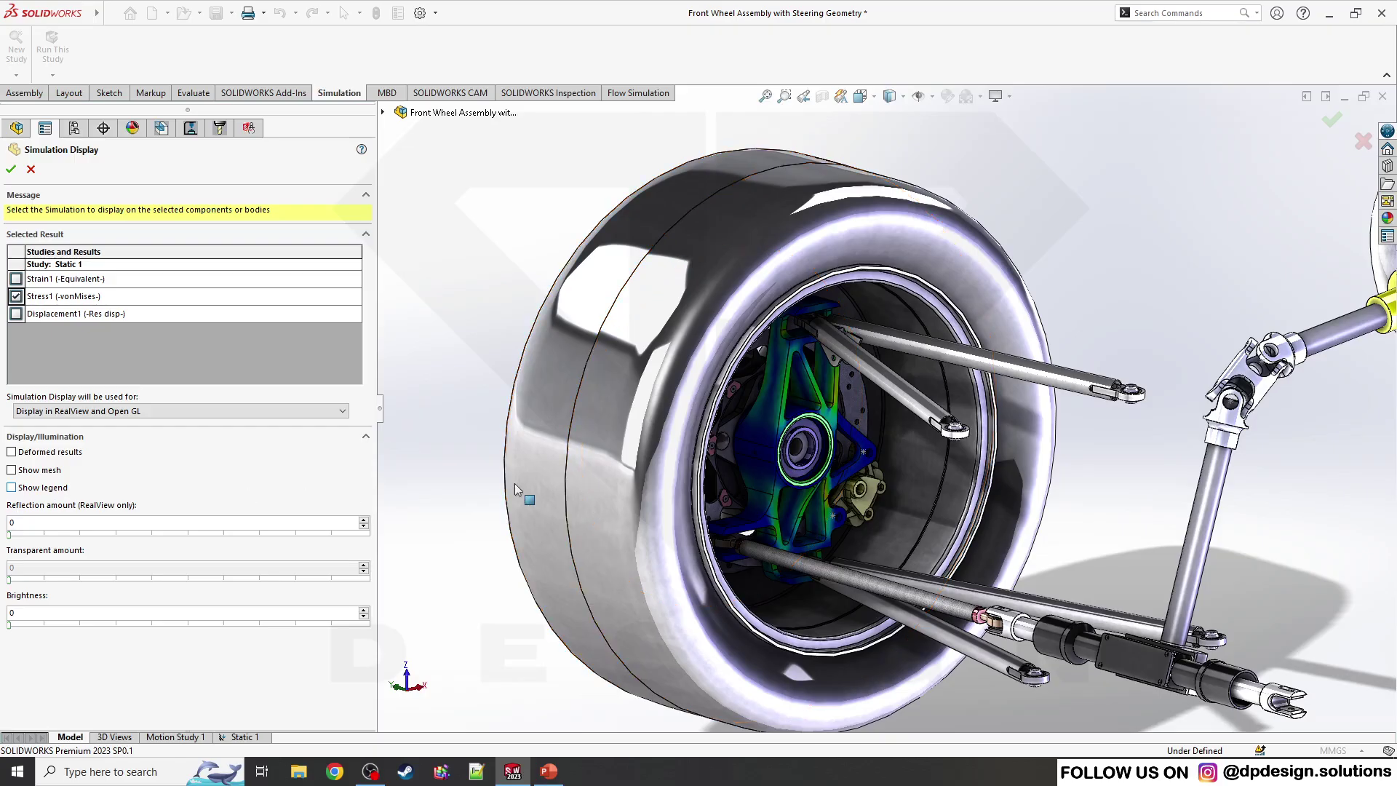
pyautogui.scroll(-5, 836, 466)
pyautogui.scroll(5, 832, 482)
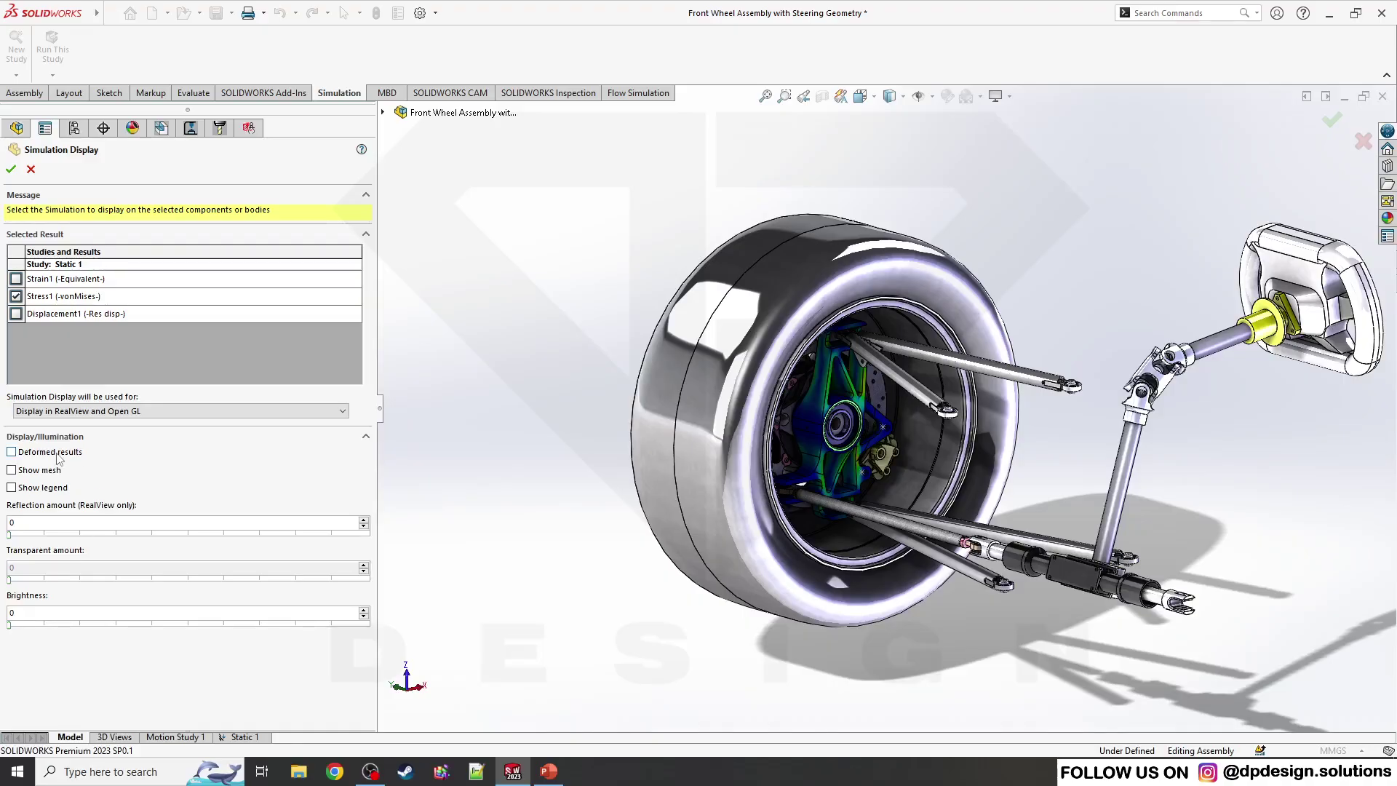
# Preview the stress overlay with deformed results on the upright and switch the deformed shape off again.
pyautogui.click(58, 457)
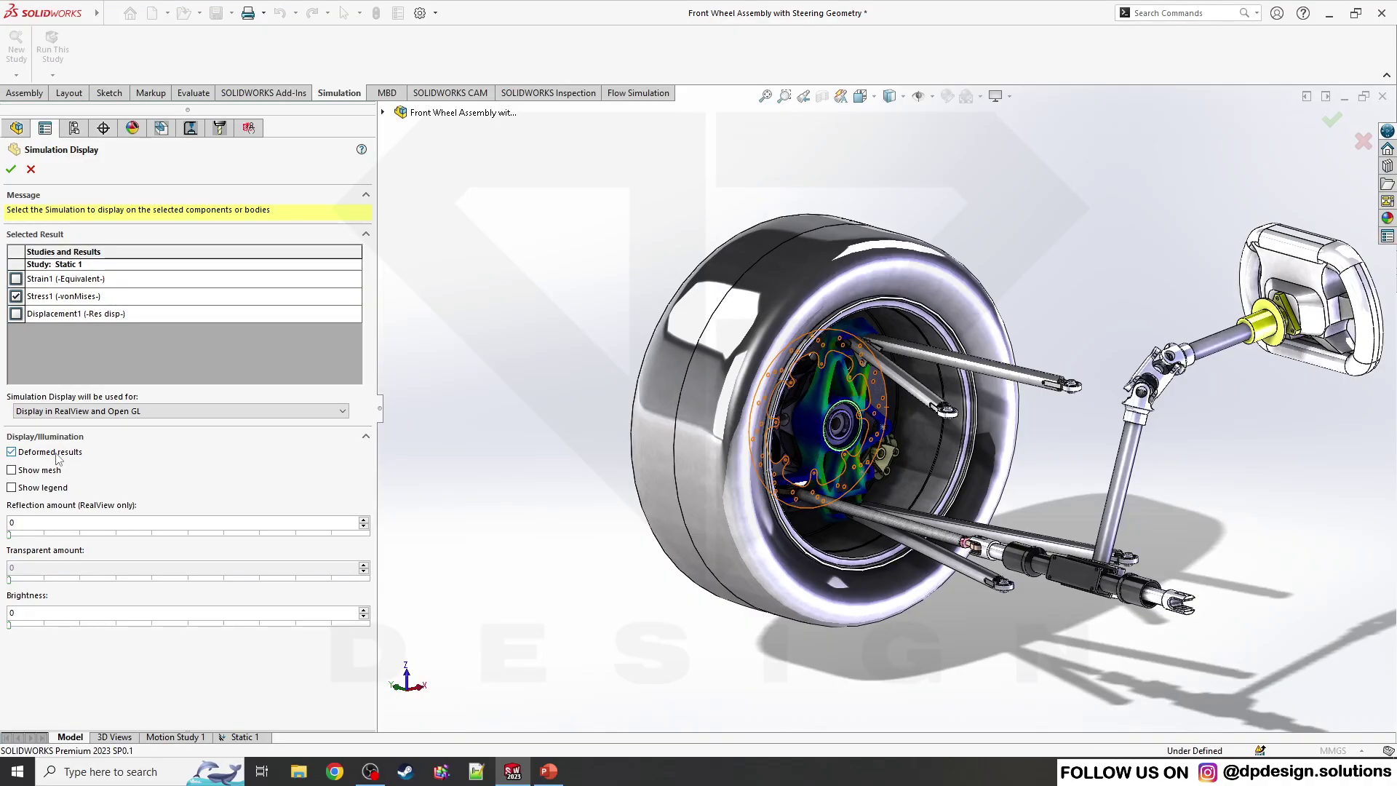
pyautogui.scroll(-5, 856, 367)
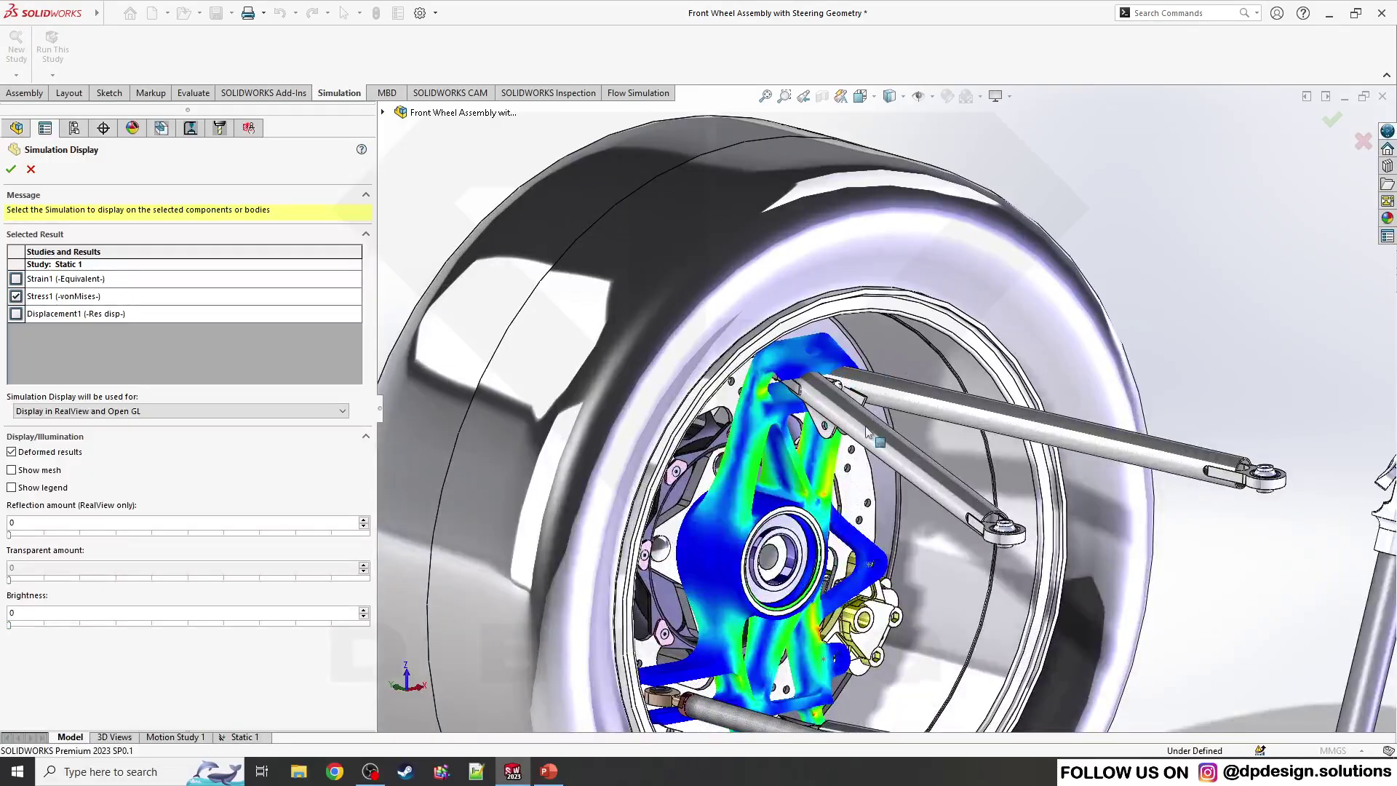
pyautogui.scroll(-2, 776, 420)
pyautogui.click(53, 452)
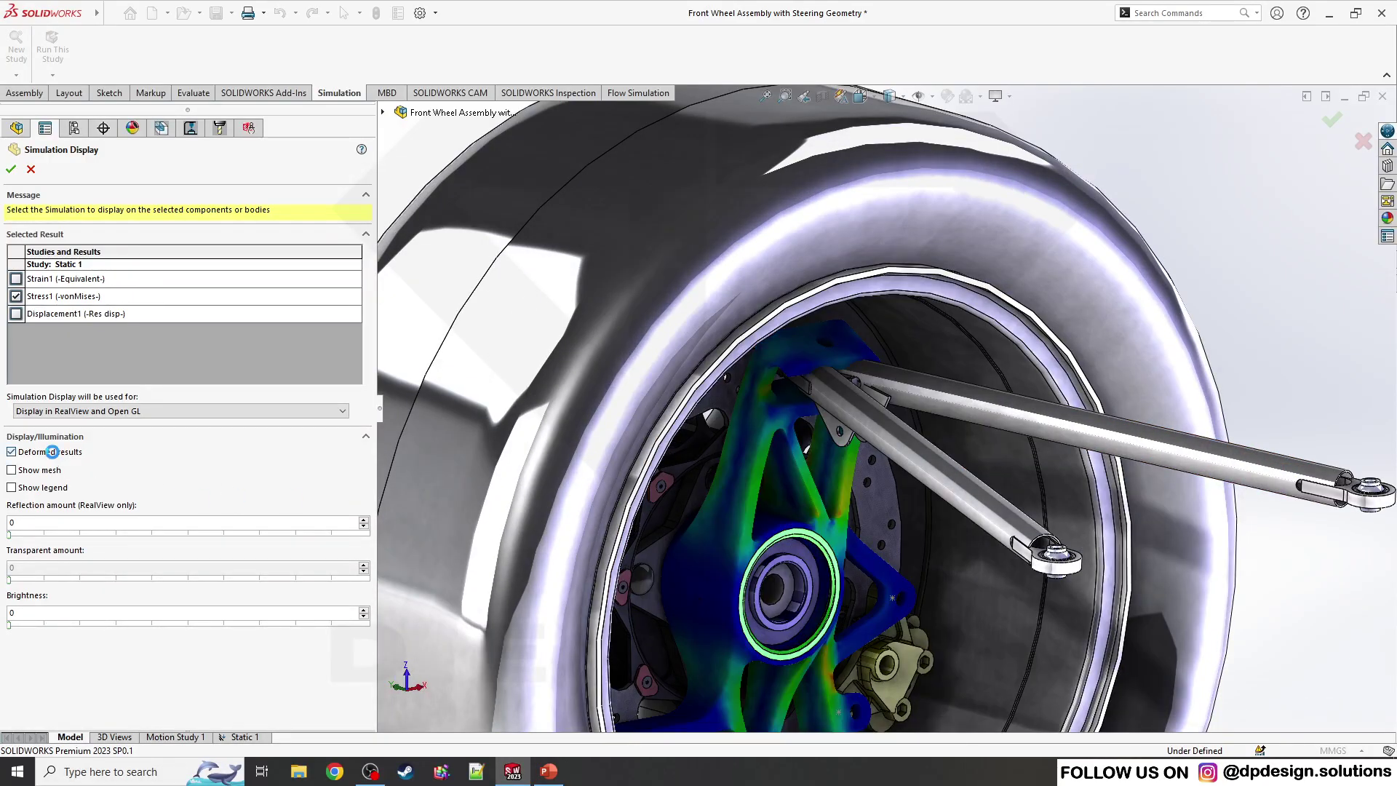
pyautogui.click(46, 452)
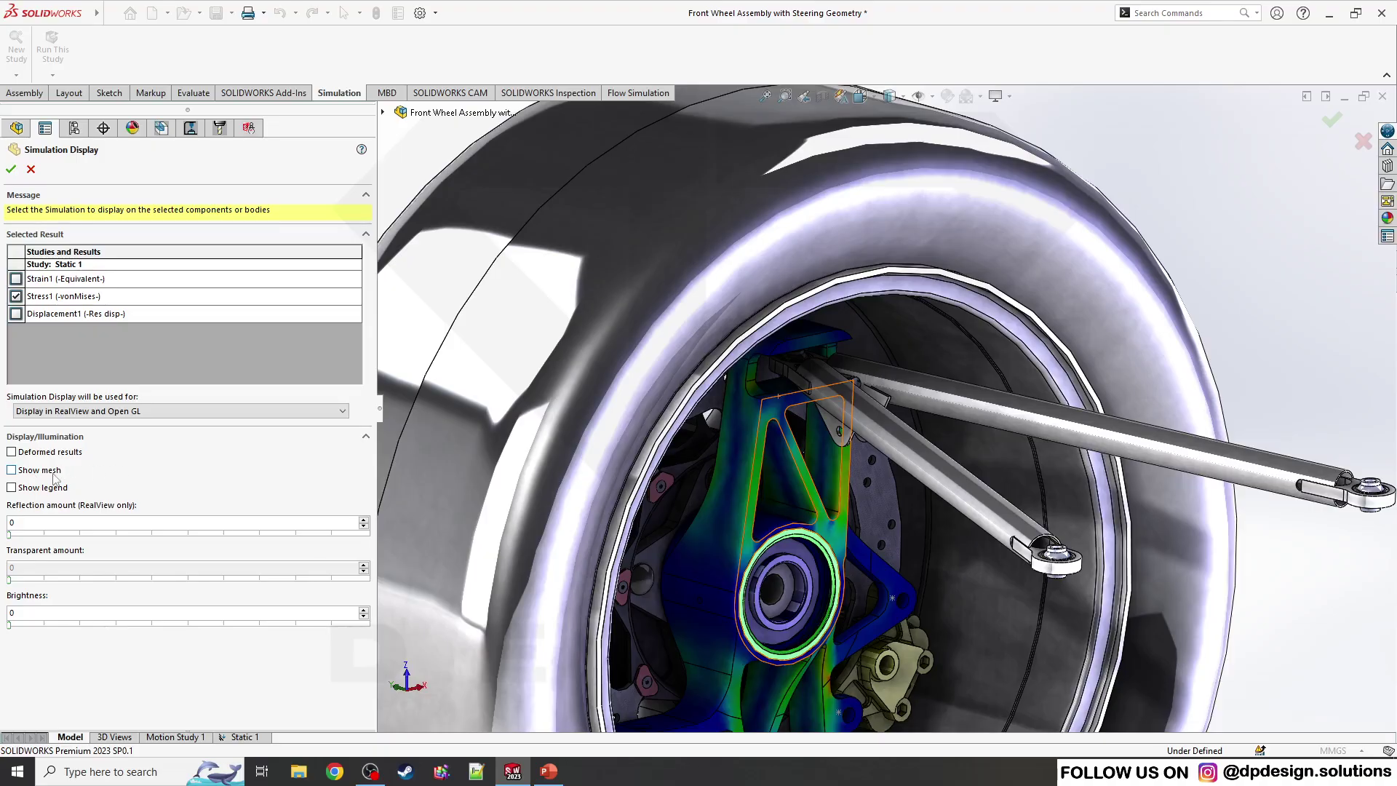
# Preview the mesh and the legend on the stress overlay, switching each one off again.
pyautogui.click(39, 471)
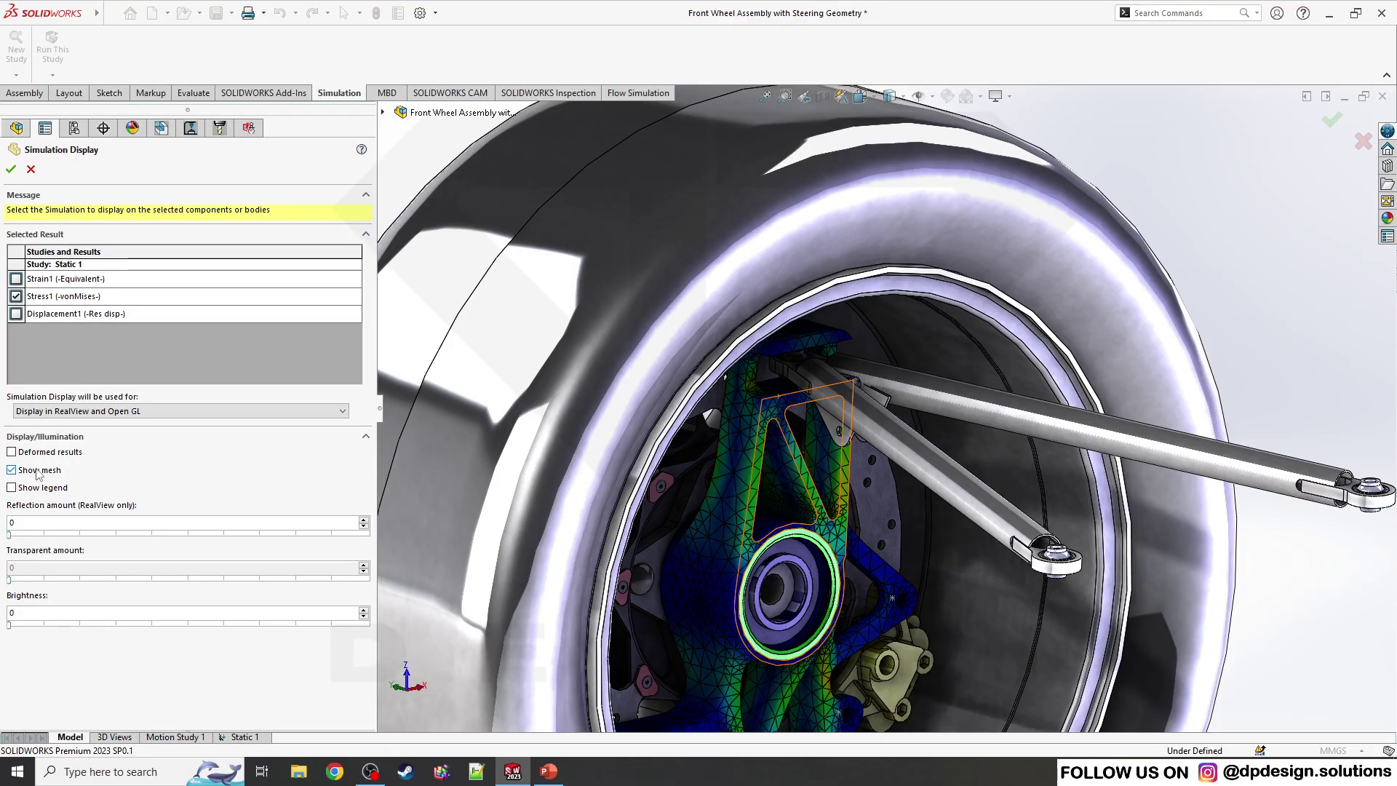
pyautogui.click(39, 471)
pyautogui.click(12, 488)
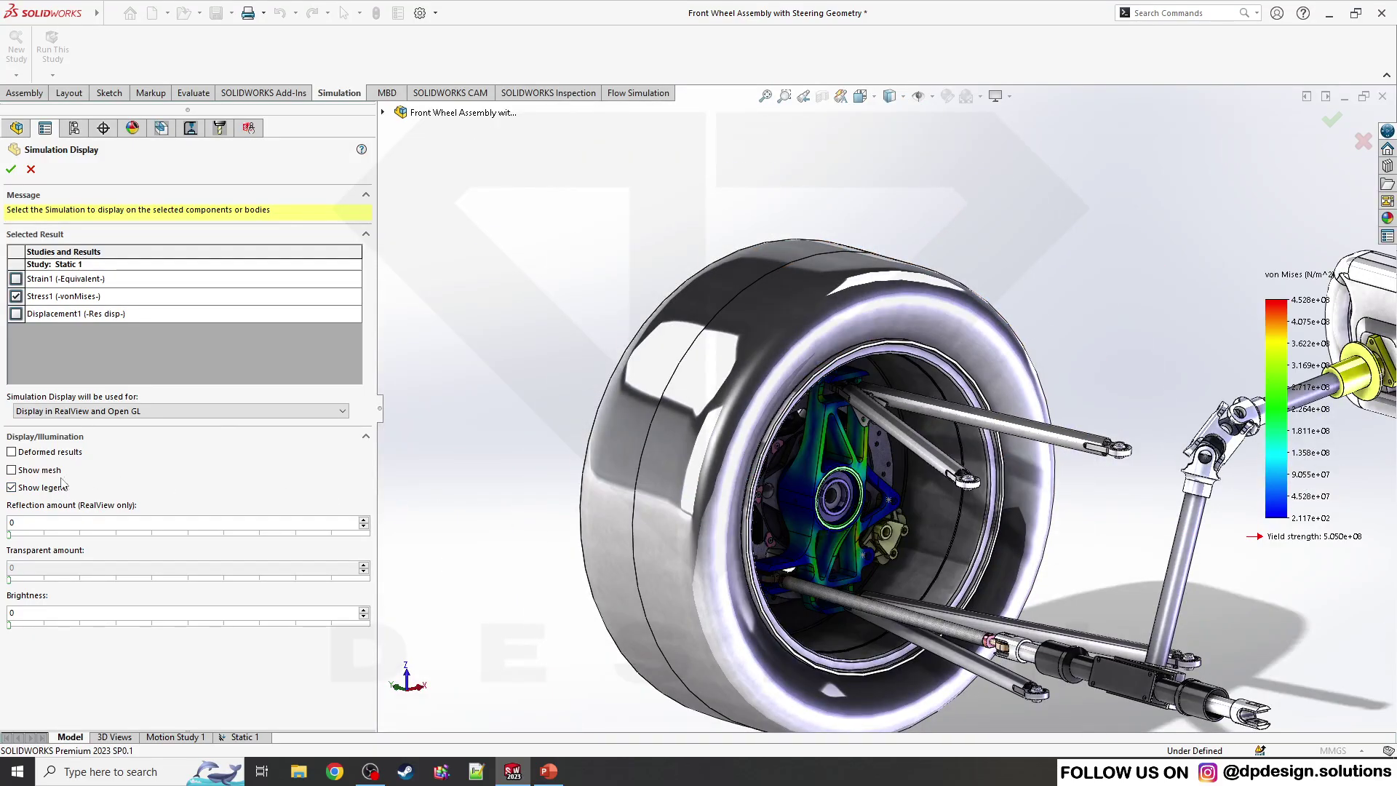
pyautogui.click(44, 489)
# Try a higher RealView reflection amount, reset it to 0 and apply the von Mises simulation display.
pyautogui.moveTo(9, 534); pyautogui.dragTo(273, 535)
pyautogui.moveTo(96, 540); pyautogui.dragTo(3, 535)
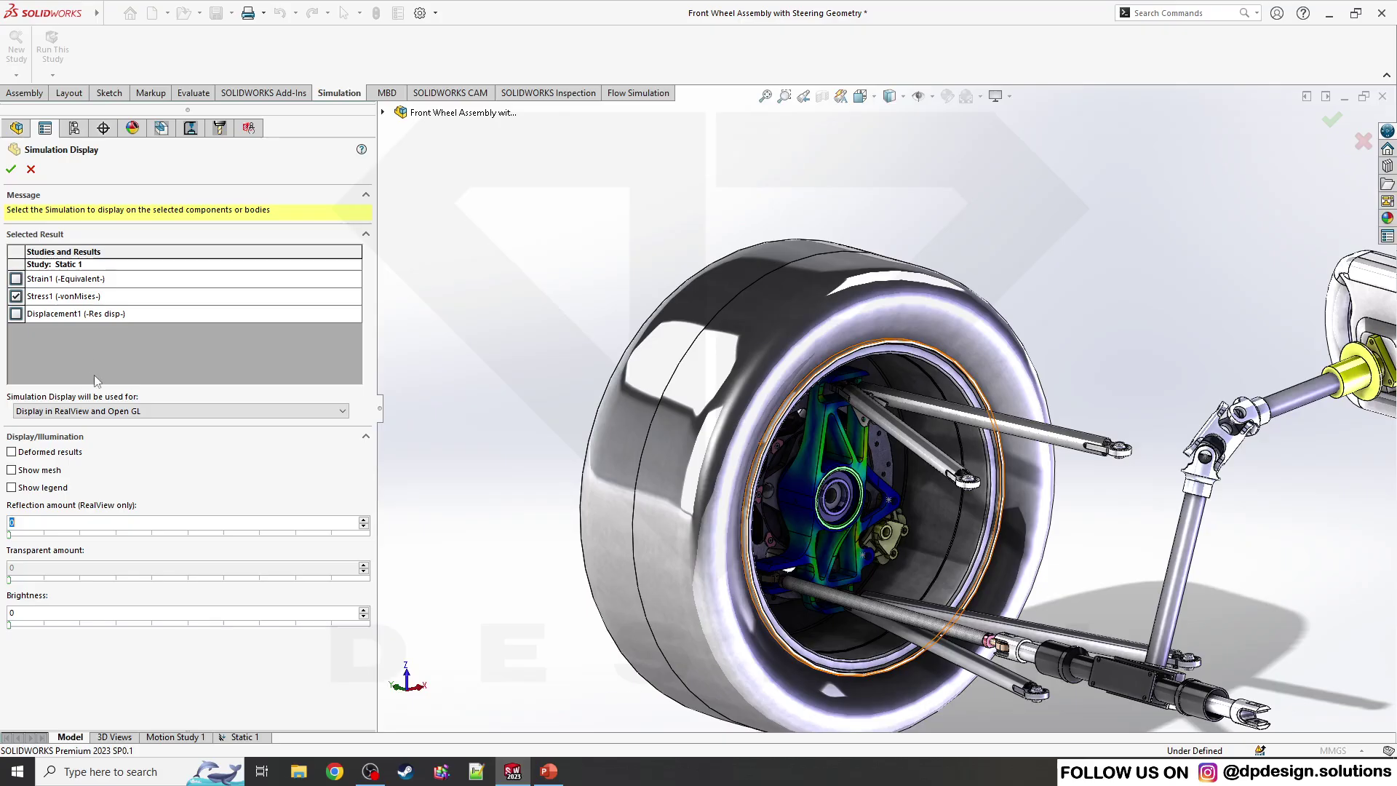
pyautogui.click(11, 169)
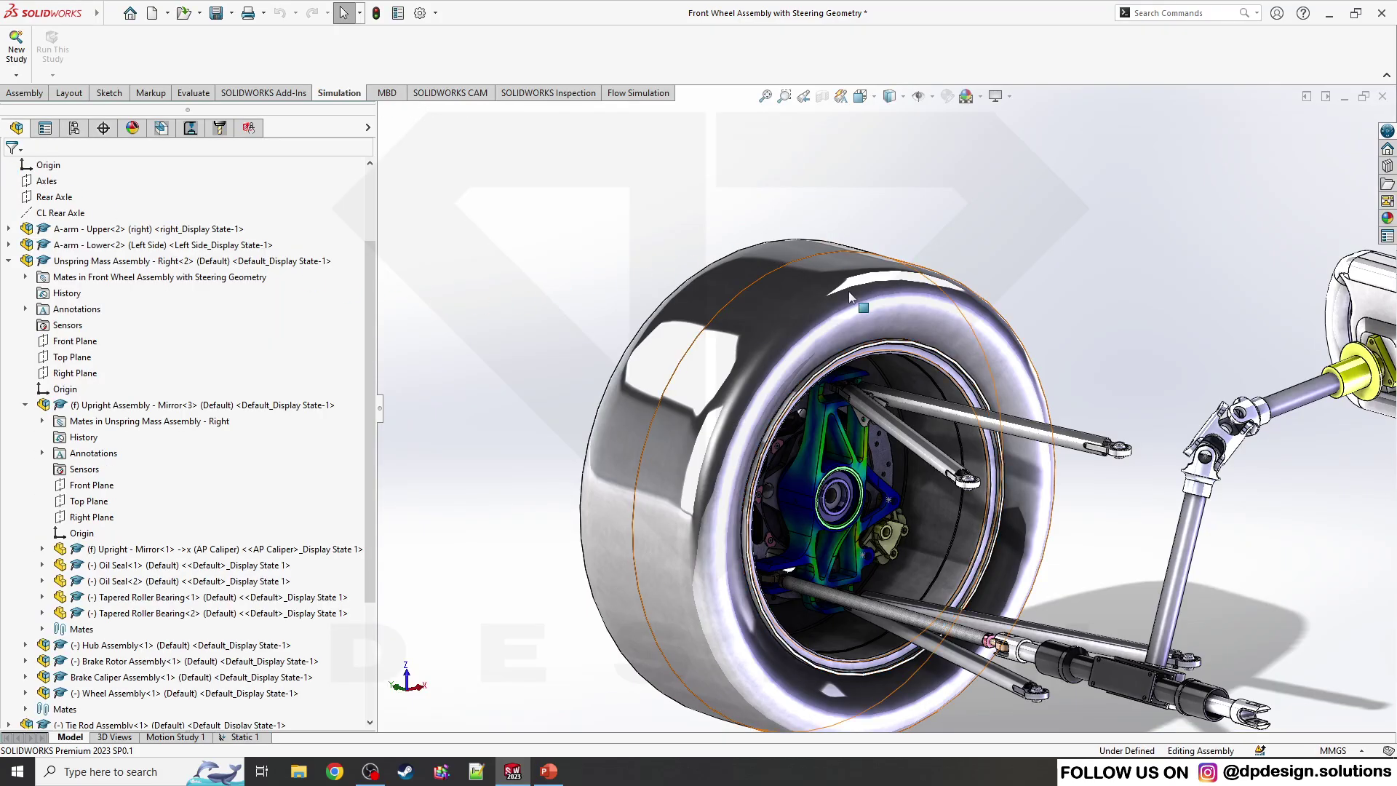
# Examine the von Mises stress distribution on the upright inside the wheel assembly from several angles and distances.
pyautogui.scroll(3, 902, 449)
pyautogui.scroll(-5, 902, 449)
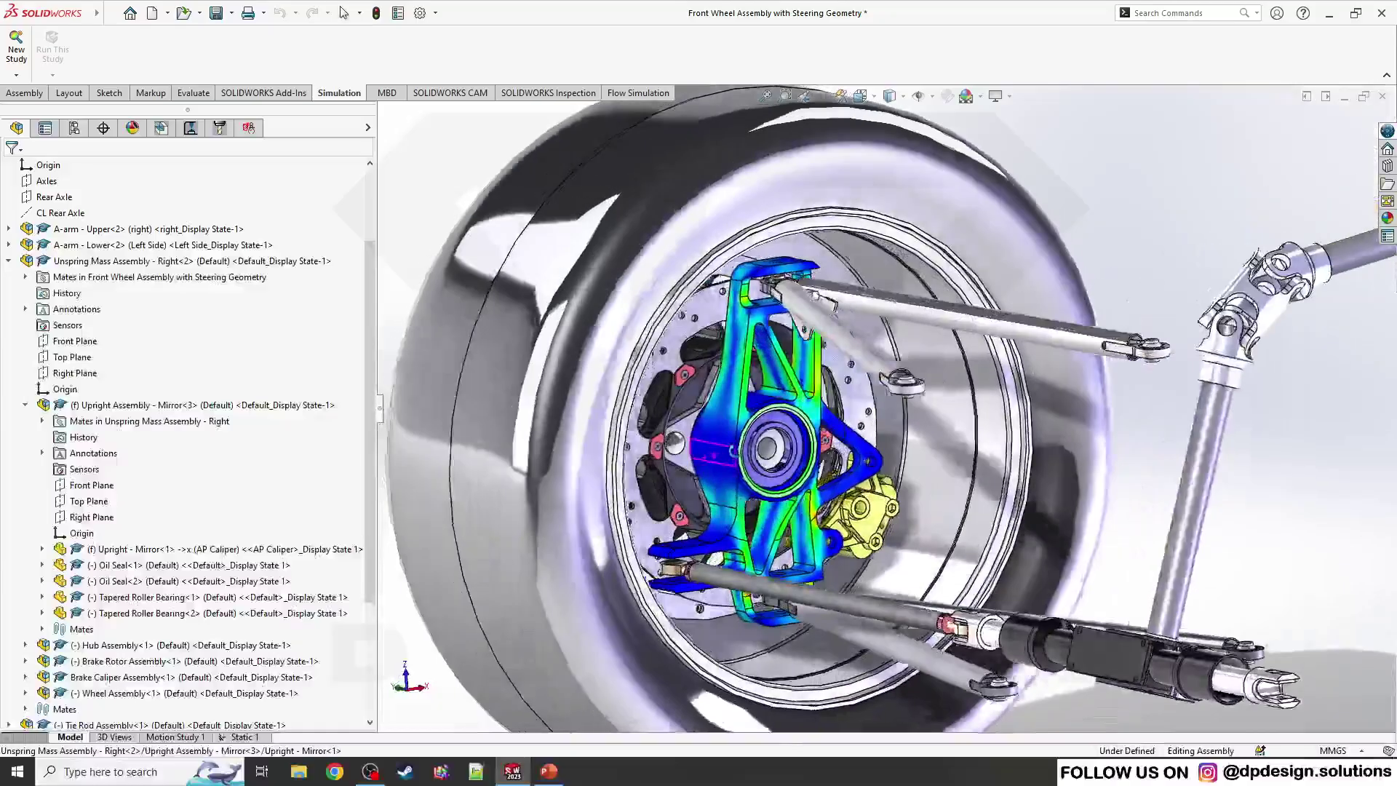
pyautogui.scroll(3, 757, 453)
pyautogui.moveTo(879, 411); pyautogui.dragTo(849, 416, button='middle')
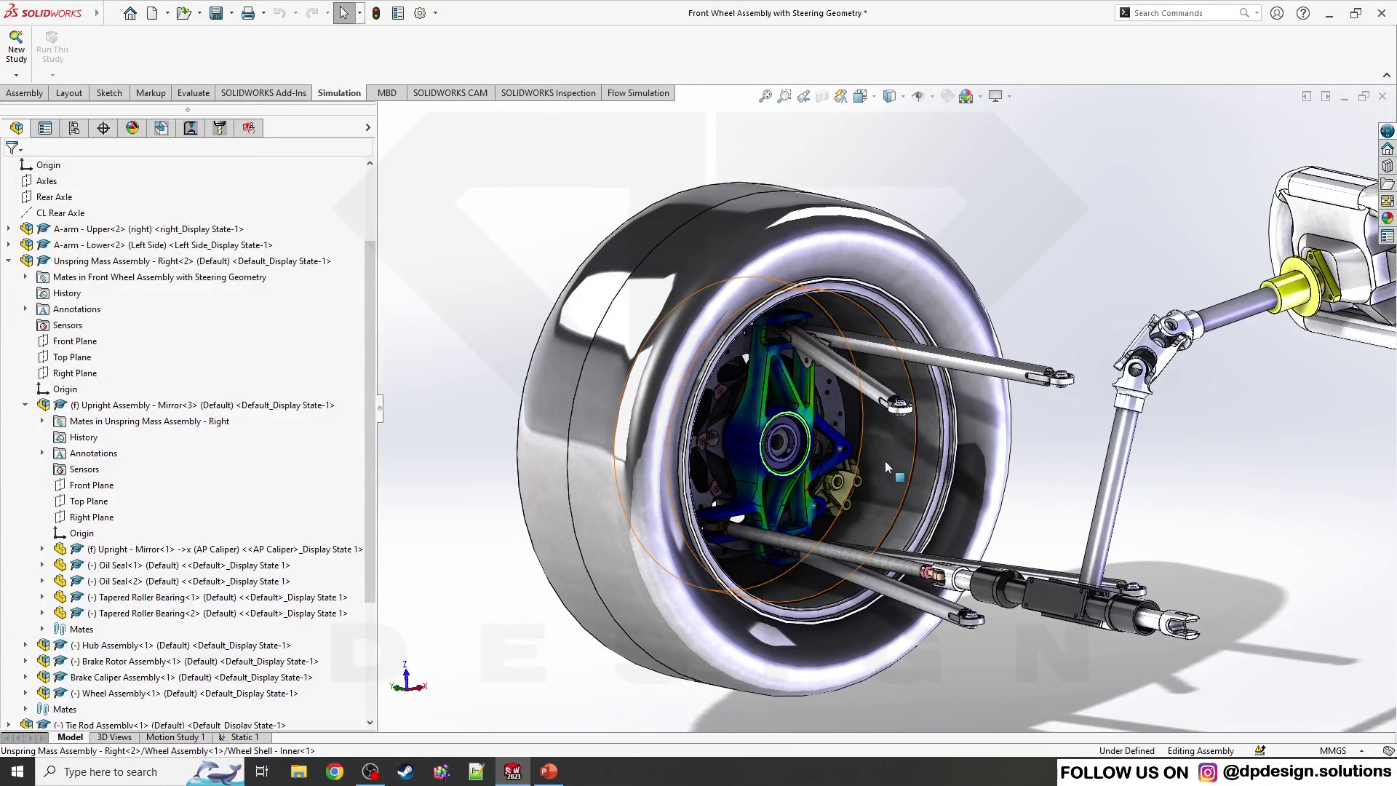
pyautogui.scroll(-4, 851, 500)
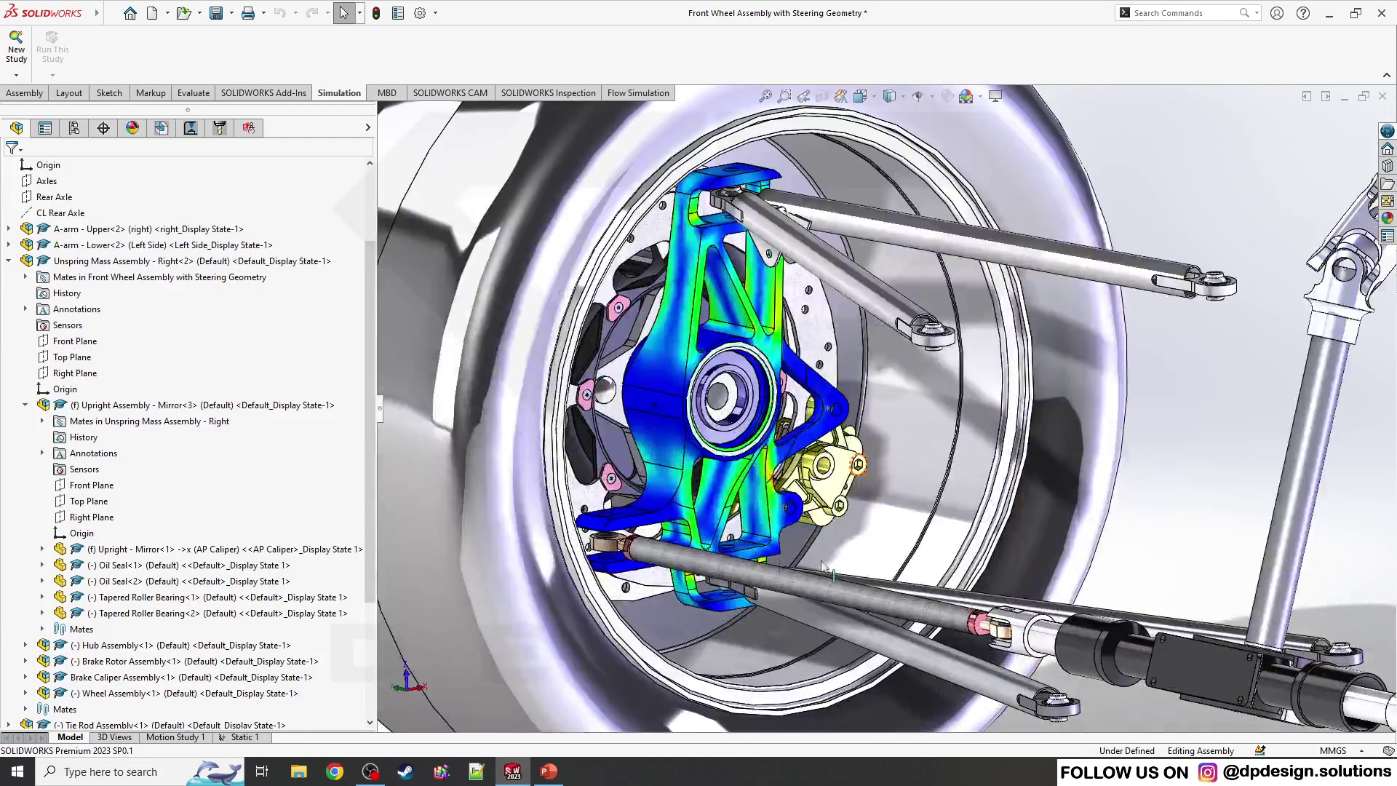
pyautogui.scroll(3, 795, 535)
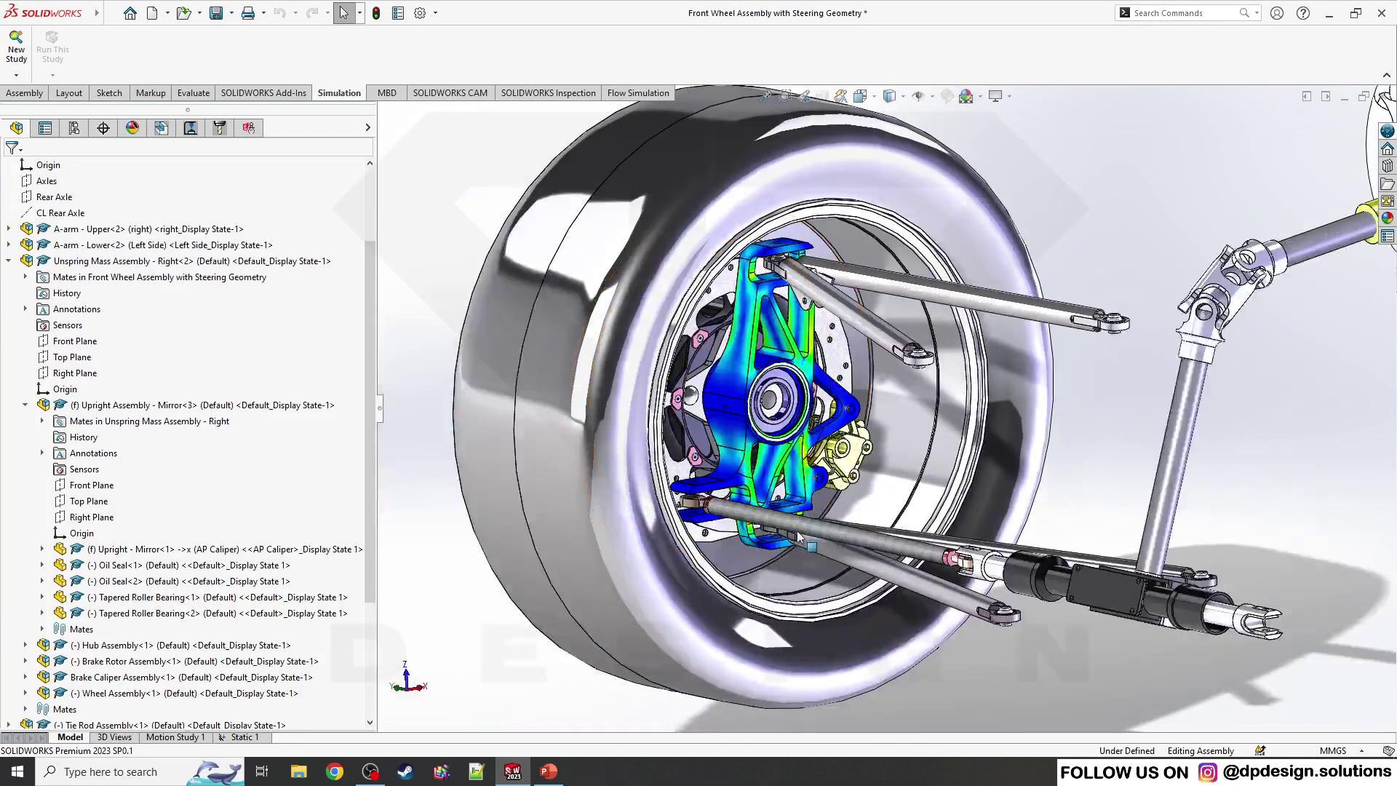
pyautogui.scroll(2, 796, 536)
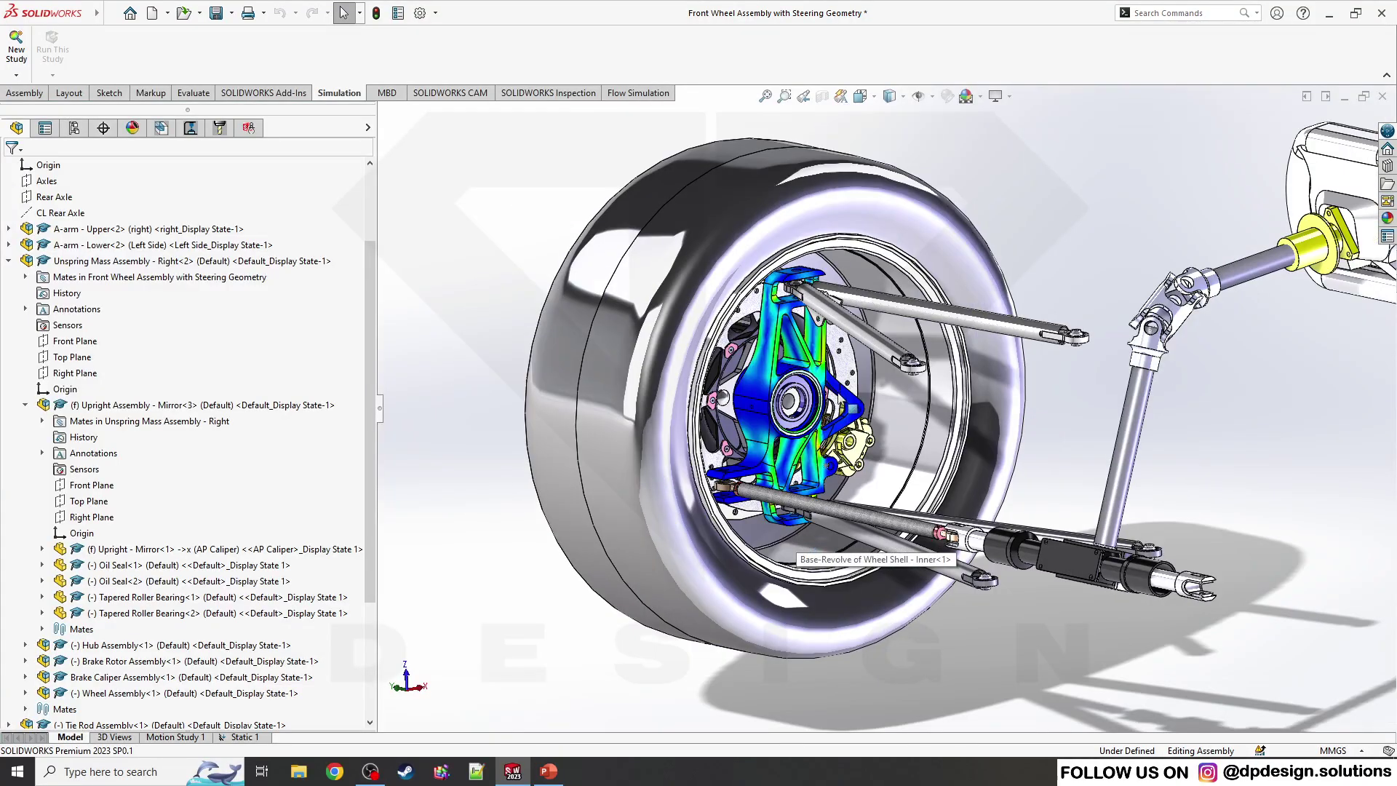
pyautogui.scroll(-4, 858, 408)
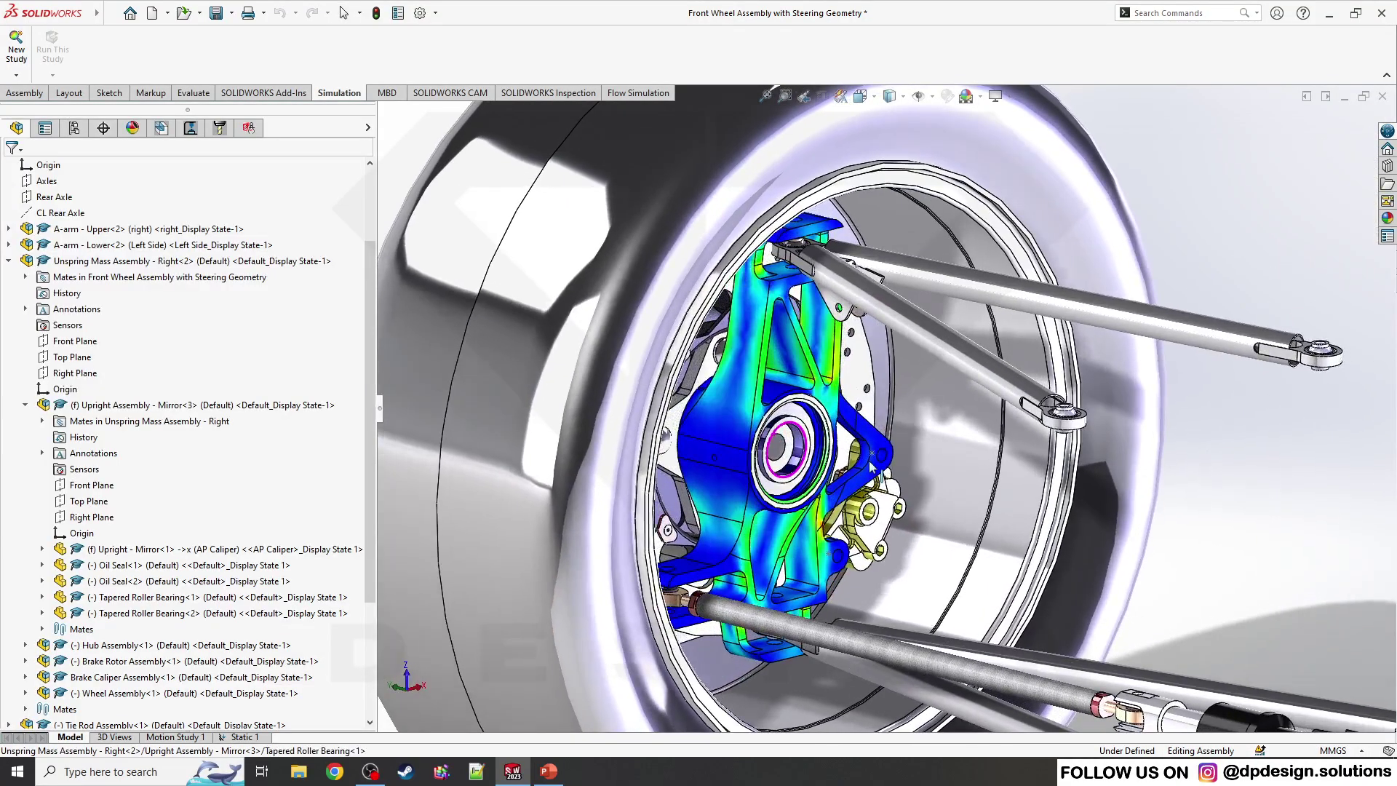
pyautogui.scroll(1, 866, 466)
pyautogui.scroll(2, 809, 471)
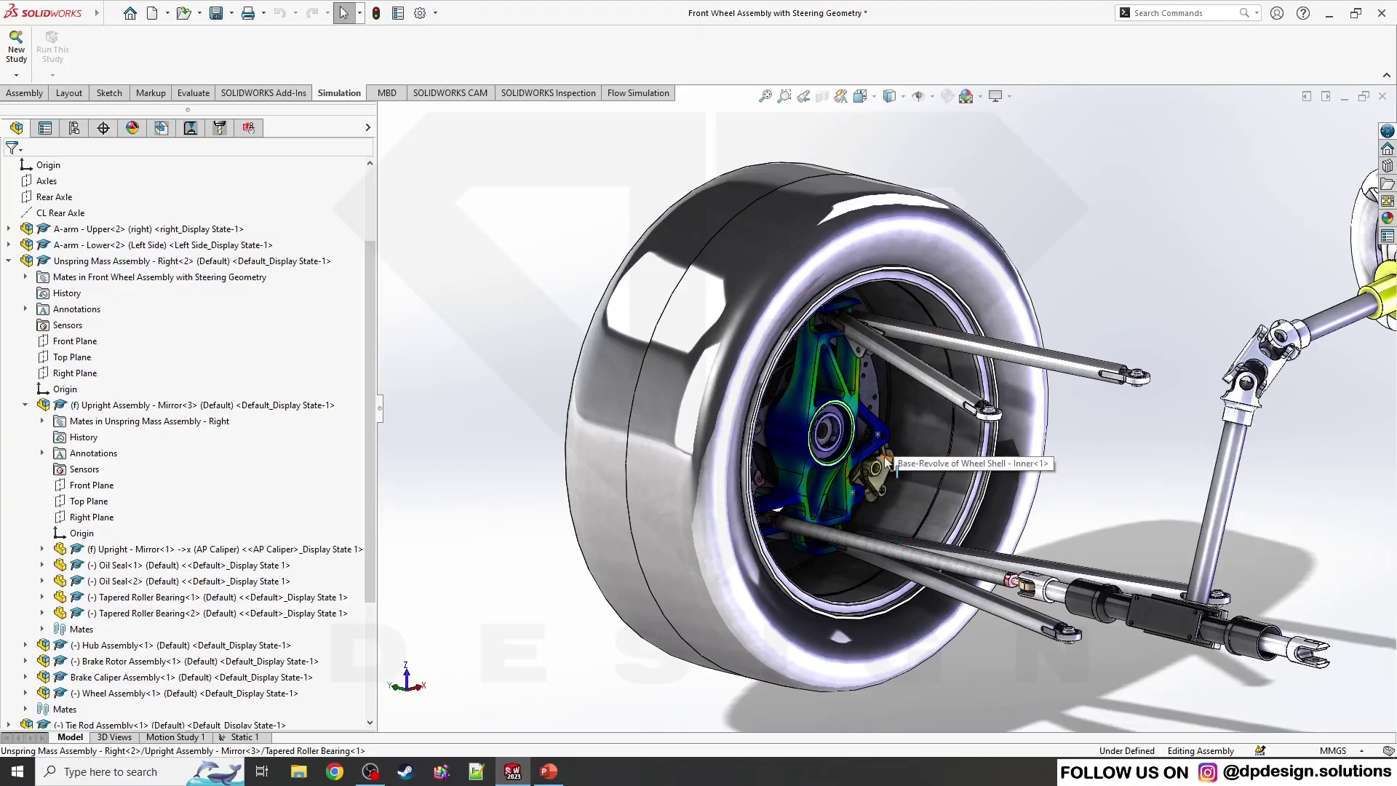
pyautogui.click(874, 395)
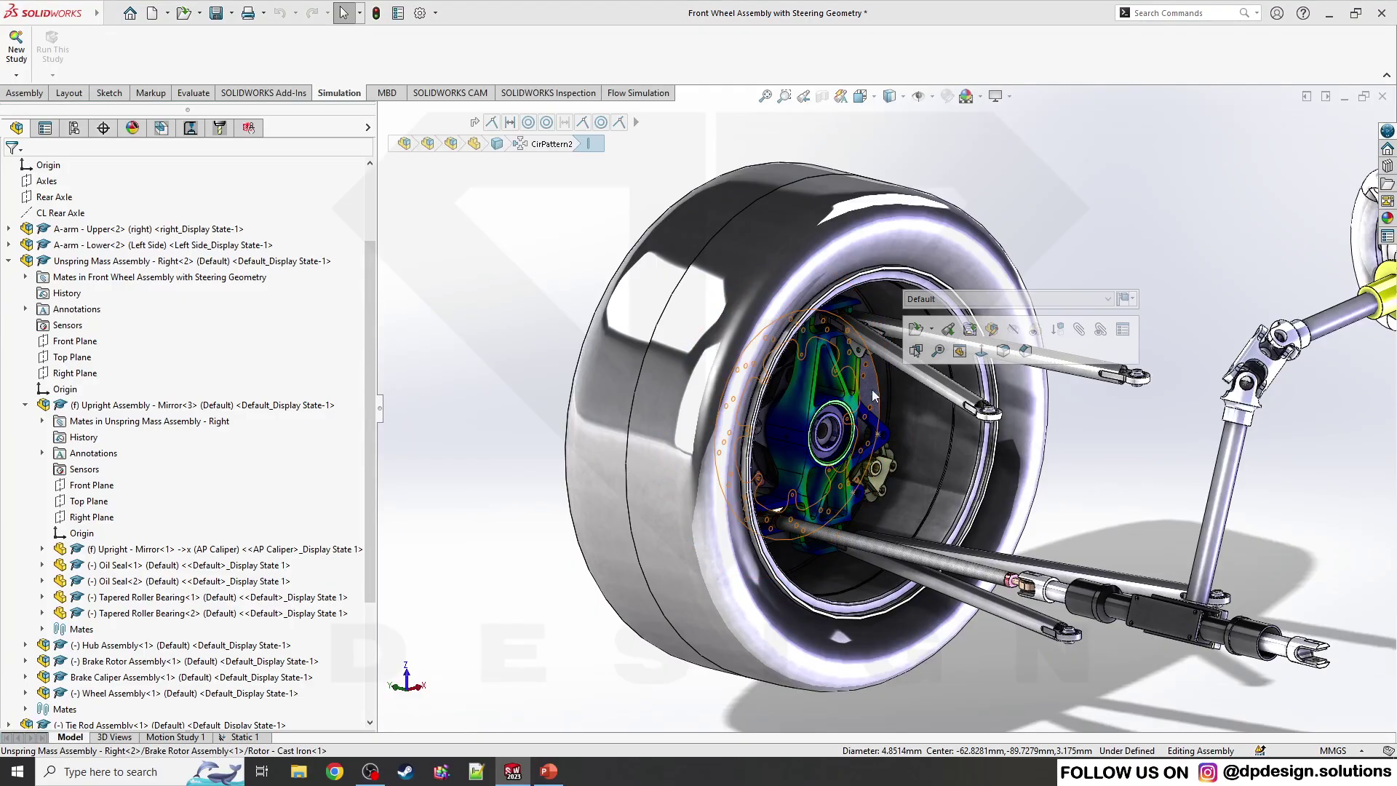
pyautogui.click(1282, 371)
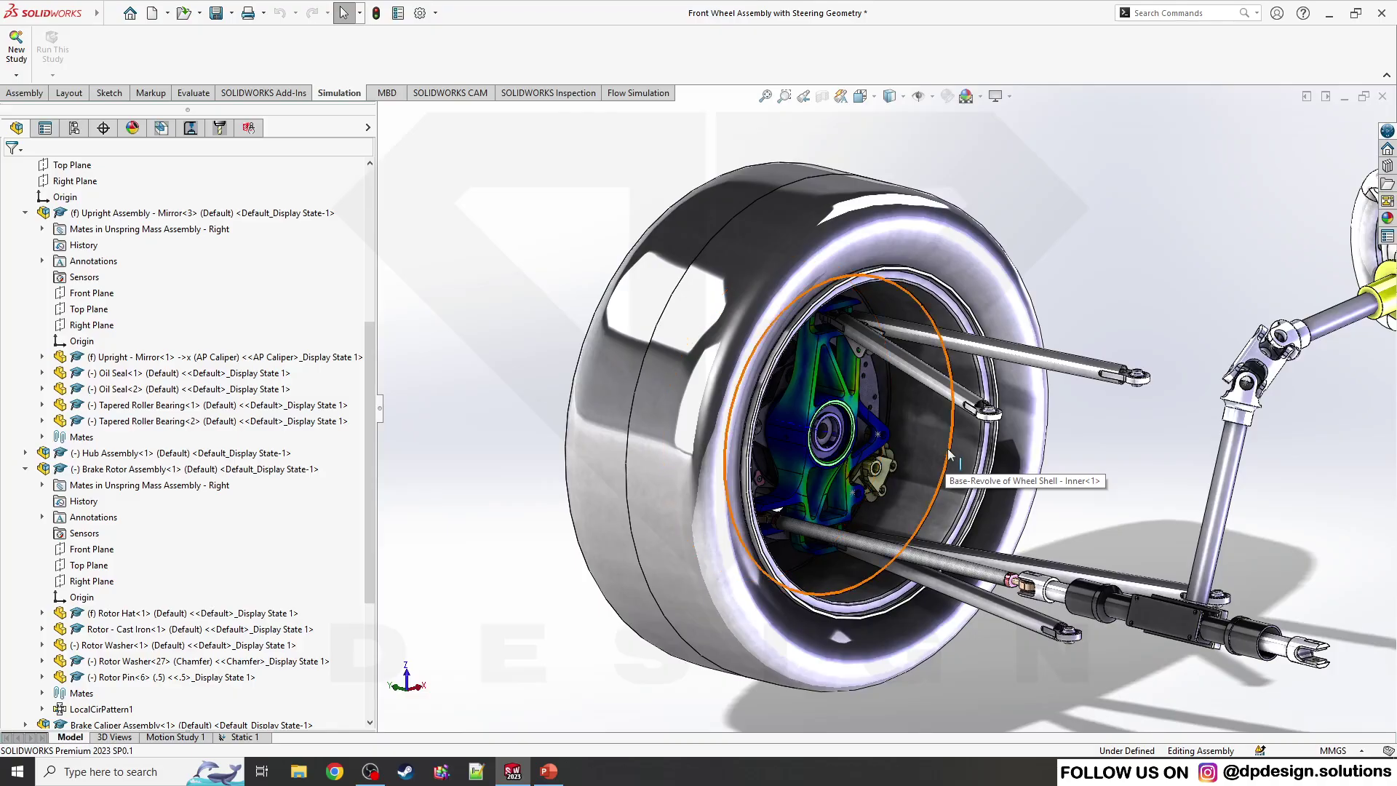
pyautogui.scroll(-3, 893, 446)
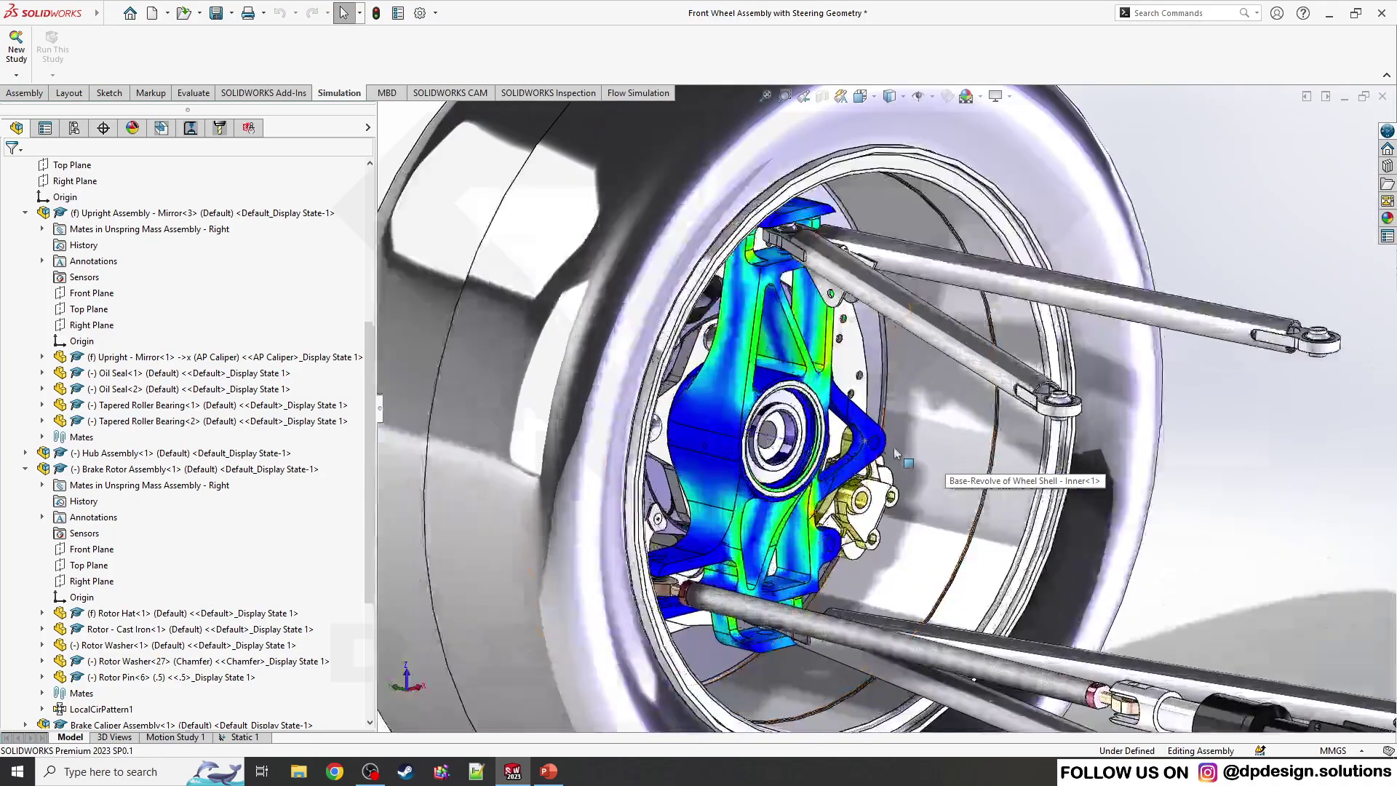